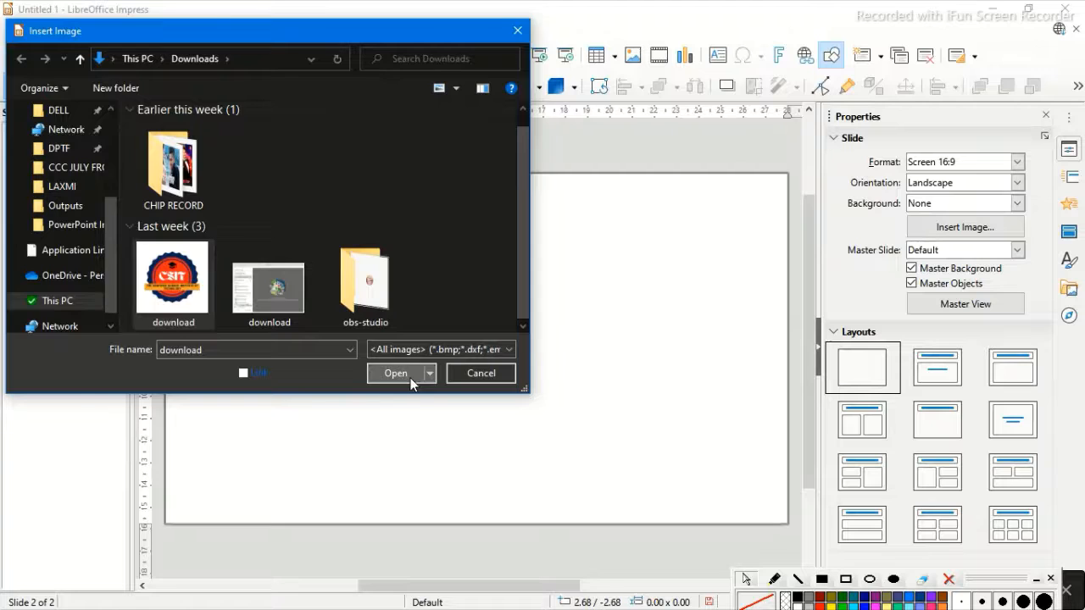
Step: Insert the CSIT logo image file "download" from the Downloads folder onto slide 2
{"action": "left_click", "coordinate": [395, 374]}
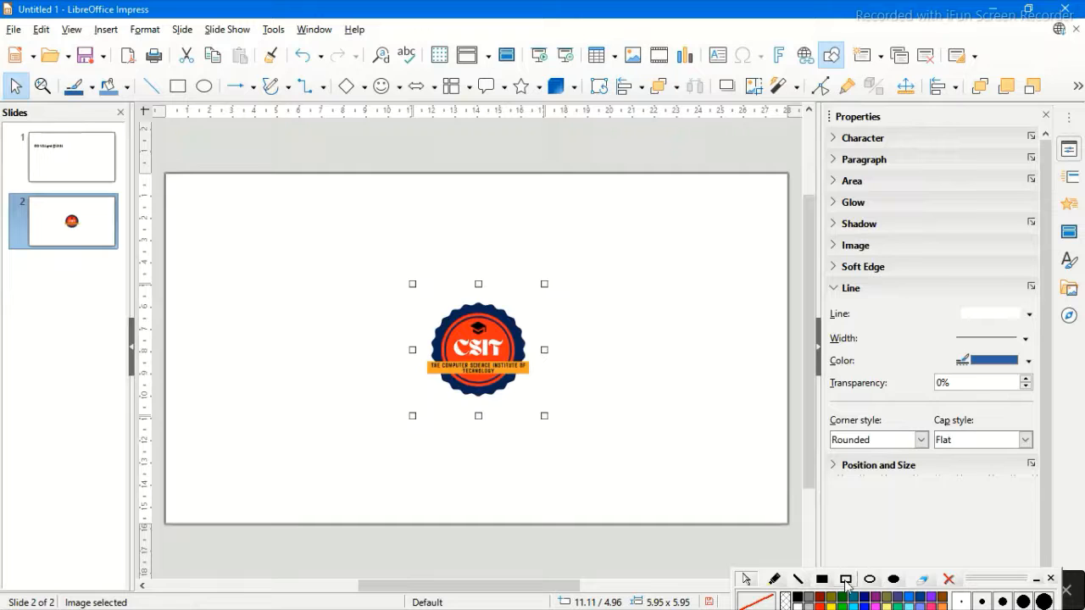
{"action": "mouse_move", "coordinate": [336, 242]}
{"action": "left_mouse_down"}
{"action": "mouse_move", "coordinate": [588, 430]}
{"action": "mouse_move", "coordinate": [605, 465]}
{"action": "left_mouse_up"}
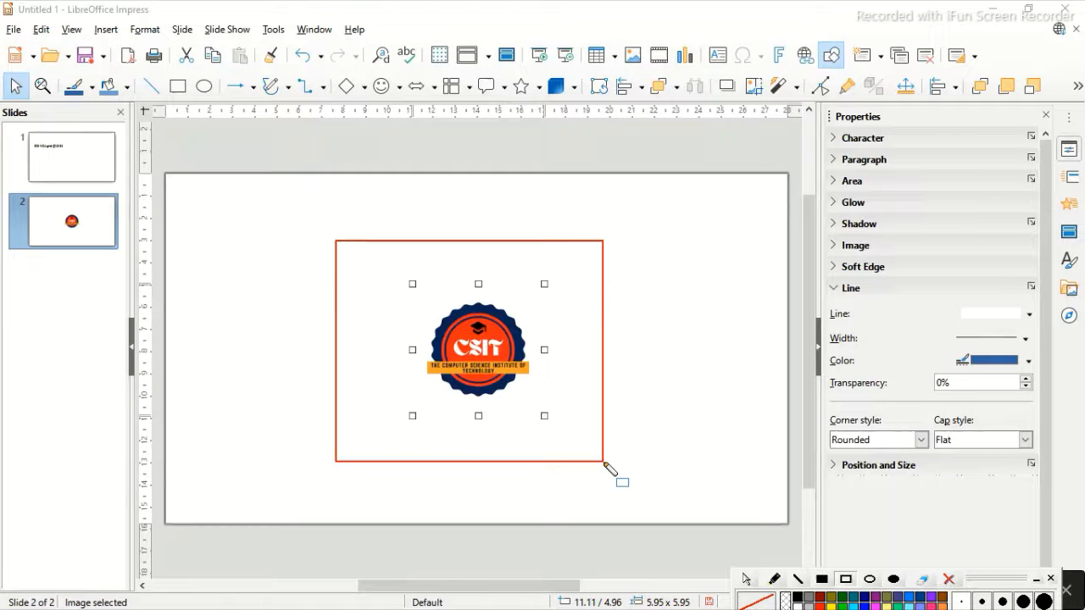
{"action": "left_click", "coordinate": [976, 602]}
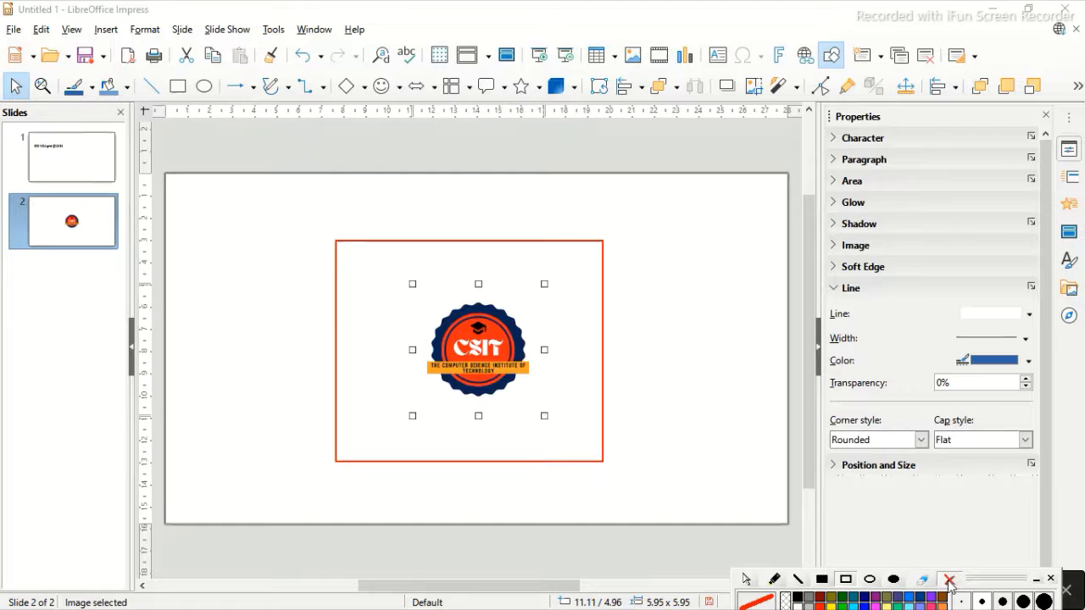
{"action": "left_click", "coordinate": [949, 582]}
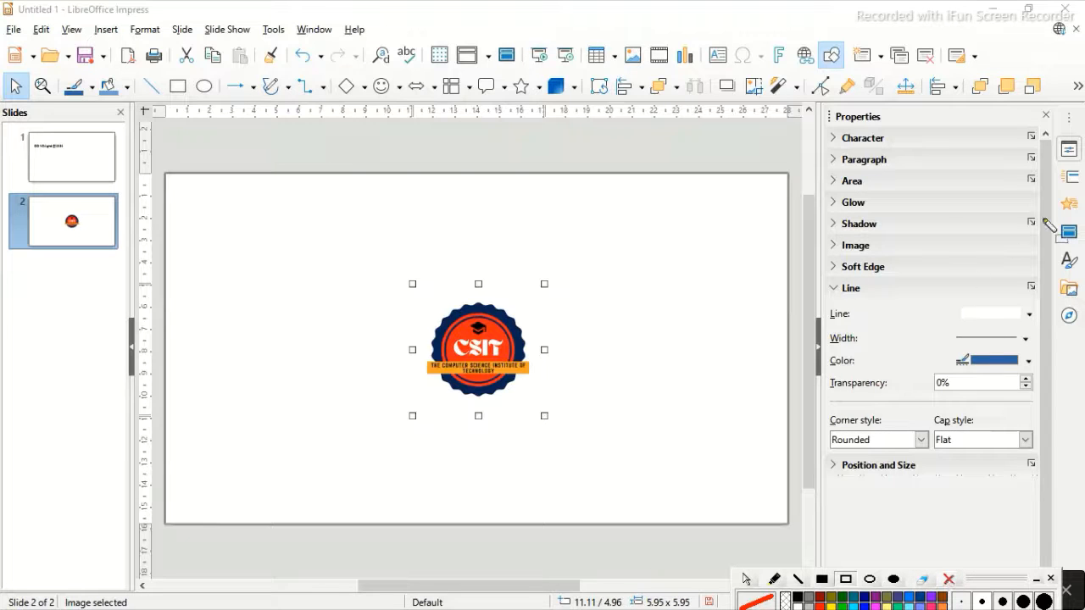
{"action": "left_click", "coordinate": [748, 579]}
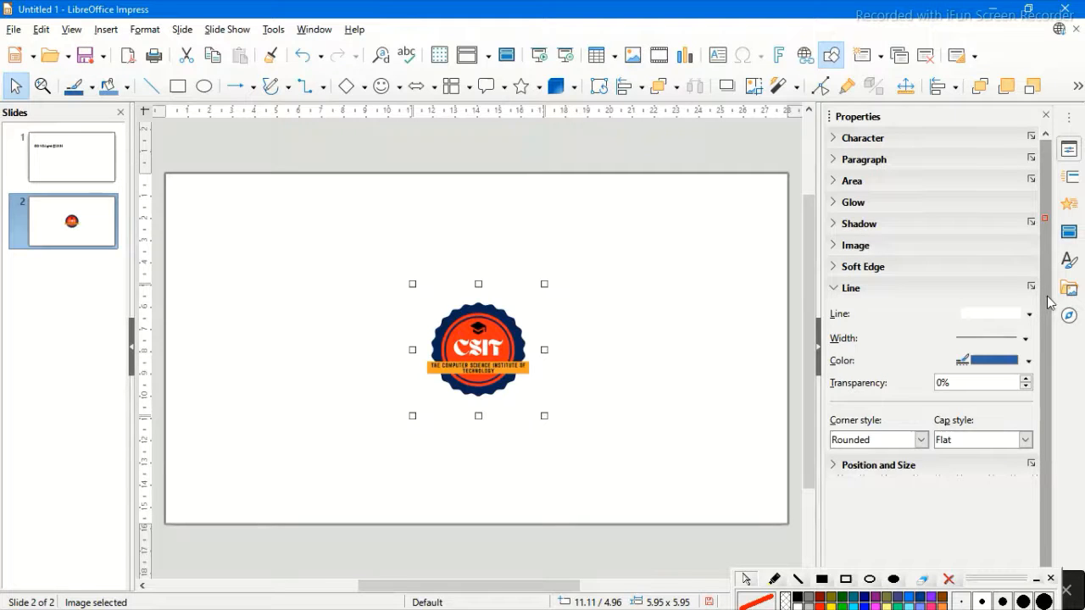
Step: Choose a thicker line width for the logo image and set its corner style to Mitered
{"action": "left_click", "coordinate": [1025, 343]}
{"action": "left_click", "coordinate": [936, 426]}
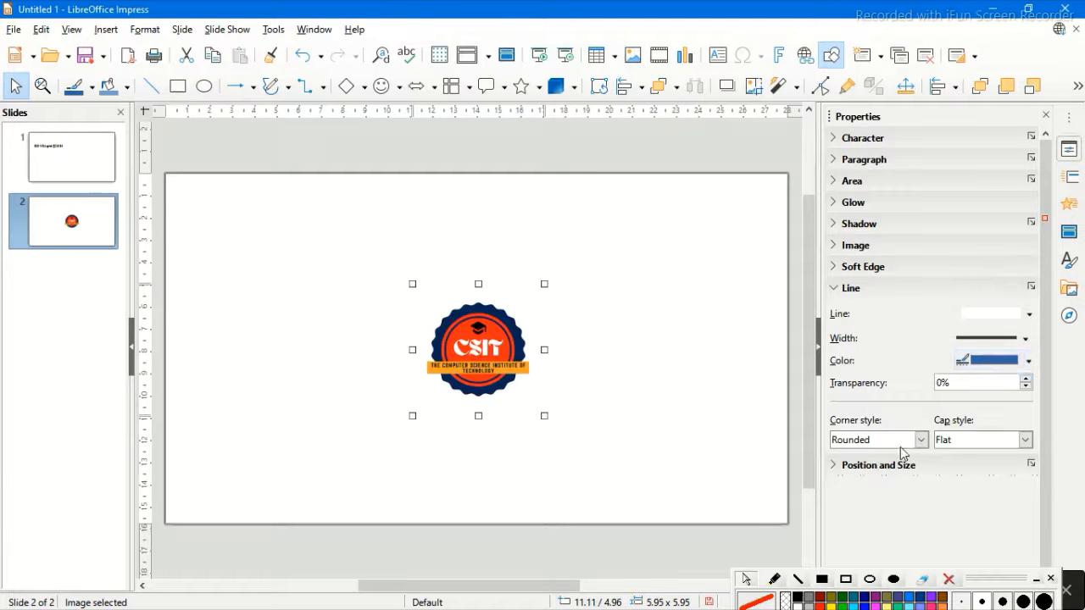
{"action": "left_click", "coordinate": [900, 440]}
{"action": "left_click", "coordinate": [852, 482]}
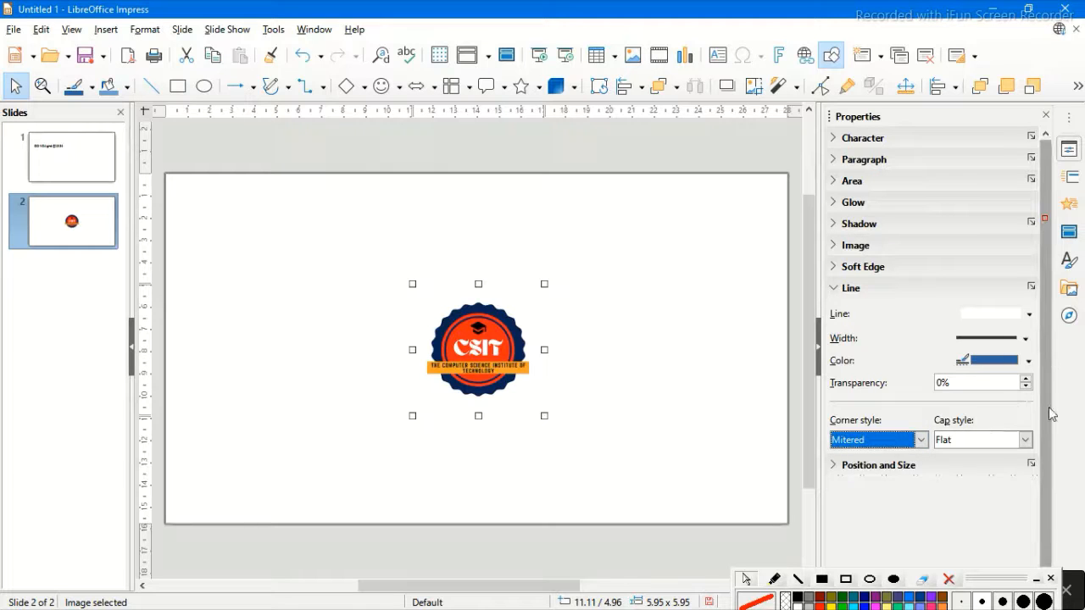
Step: Show the logo's Position and Size properties and look over its Character, Paragraph and Glow settings
{"action": "left_click", "coordinate": [893, 472]}
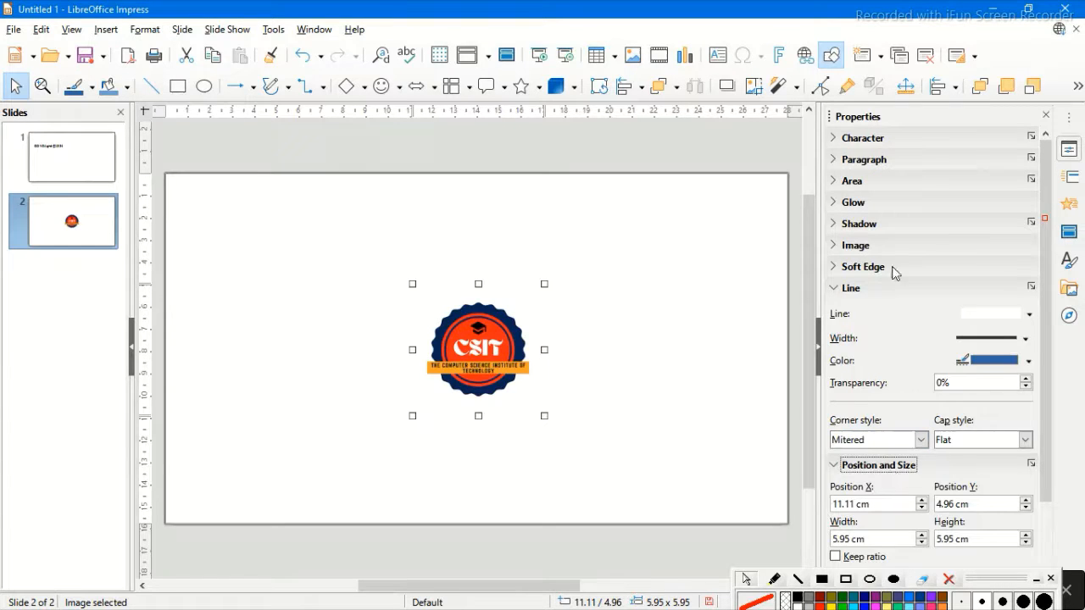
{"action": "left_click", "coordinate": [856, 139]}
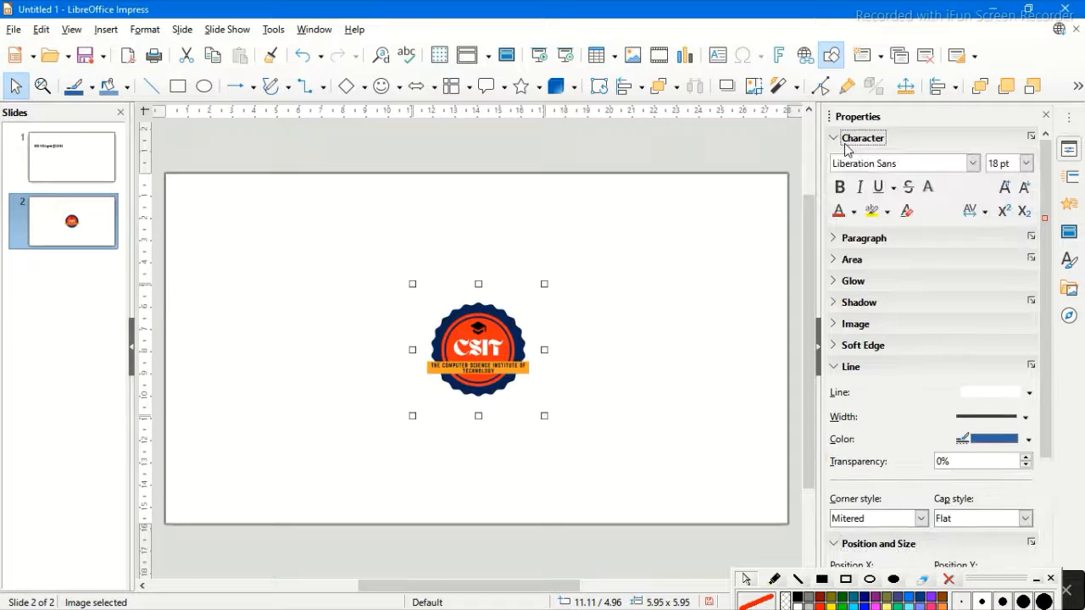
{"action": "left_click", "coordinate": [845, 143]}
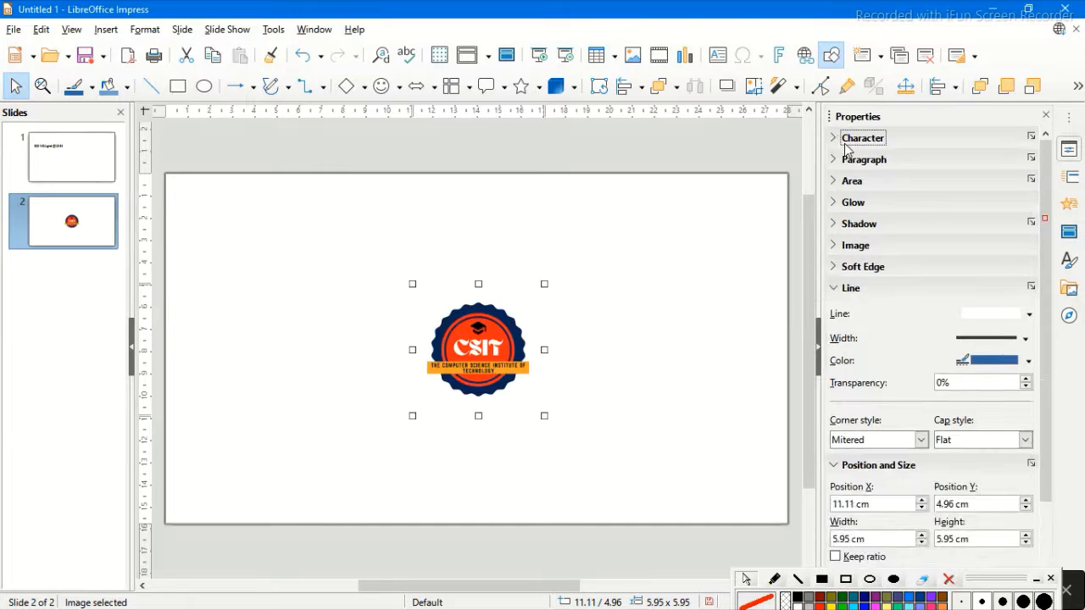
{"action": "left_click", "coordinate": [856, 160]}
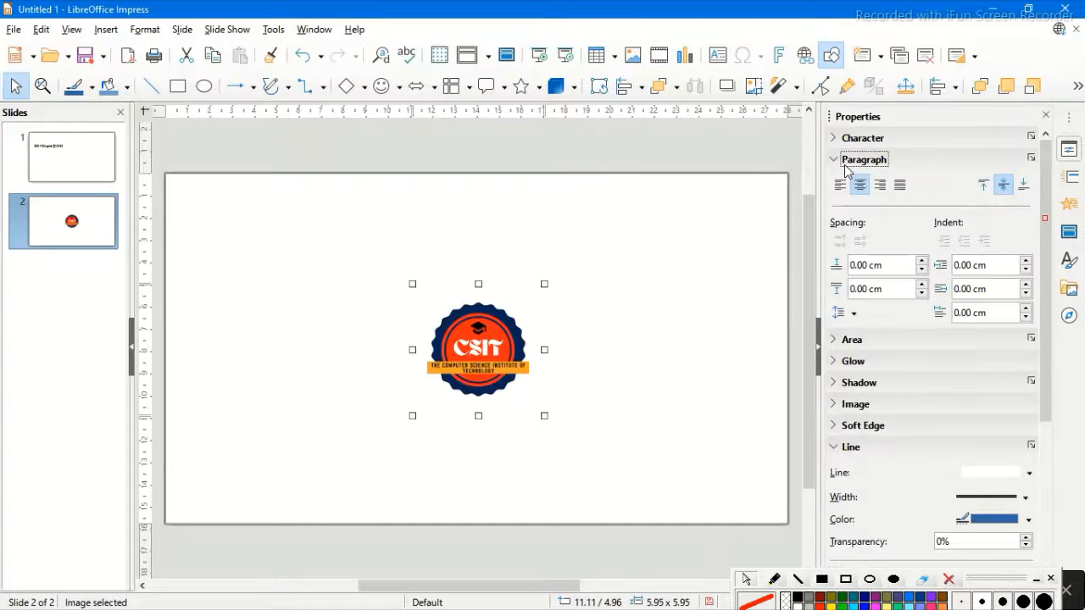
{"action": "left_click", "coordinate": [846, 165]}
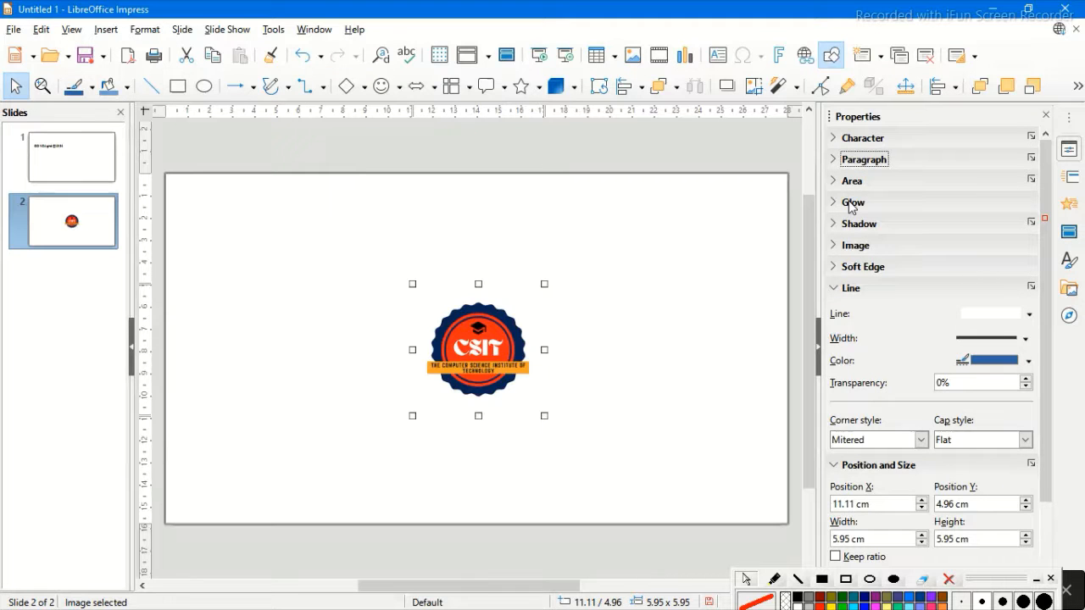
{"action": "left_click", "coordinate": [851, 206]}
{"action": "left_click", "coordinate": [852, 205]}
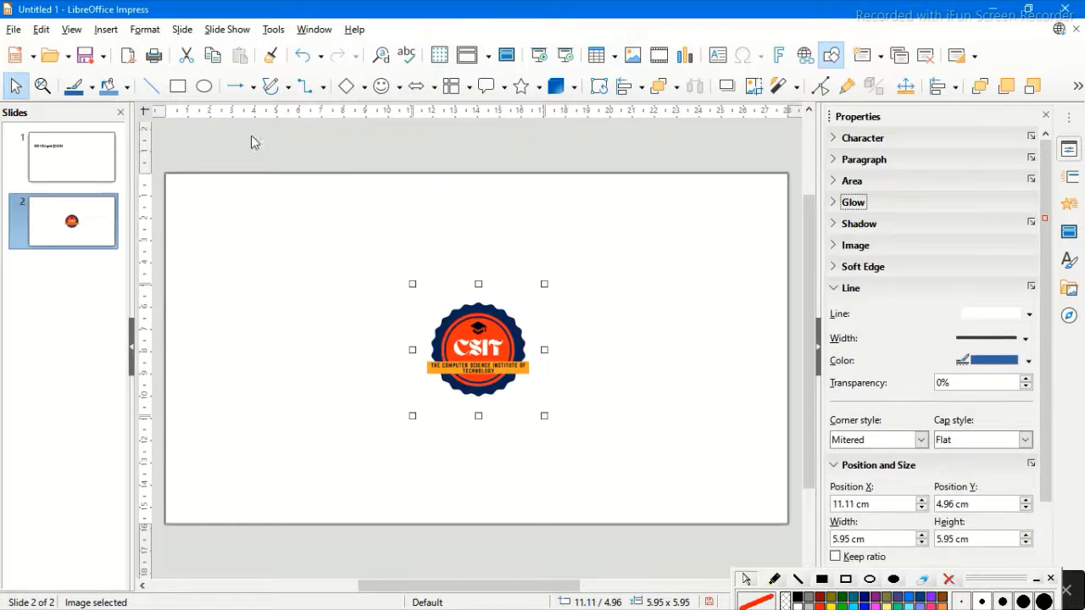
{"action": "left_click", "coordinate": [106, 33]}
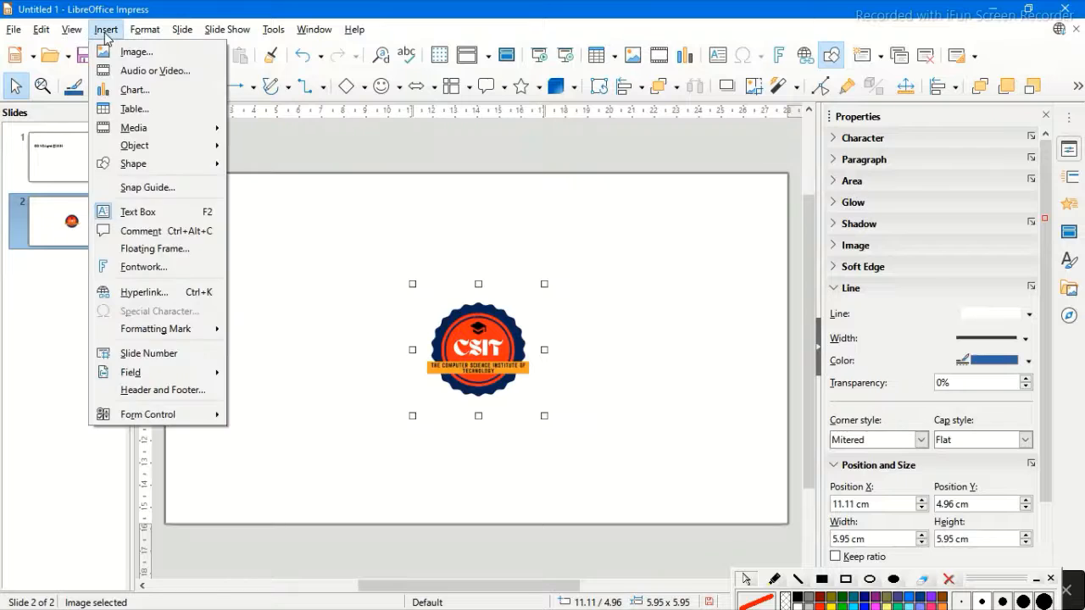
{"action": "left_click", "coordinate": [478, 343]}
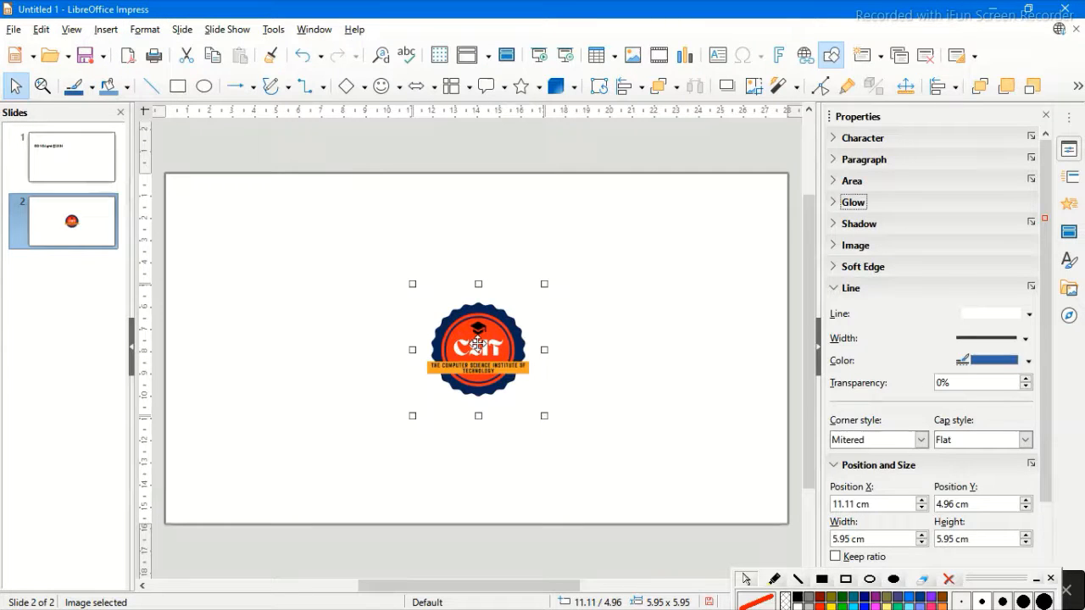
{"action": "left_click", "coordinate": [108, 36]}
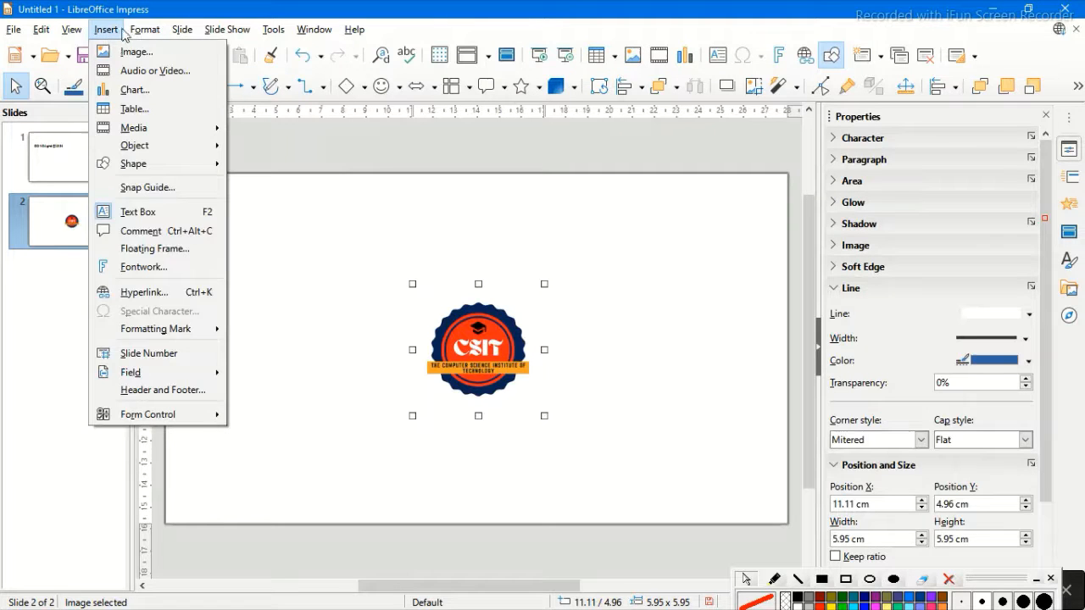
{"action": "mouse_move", "coordinate": [134, 34]}
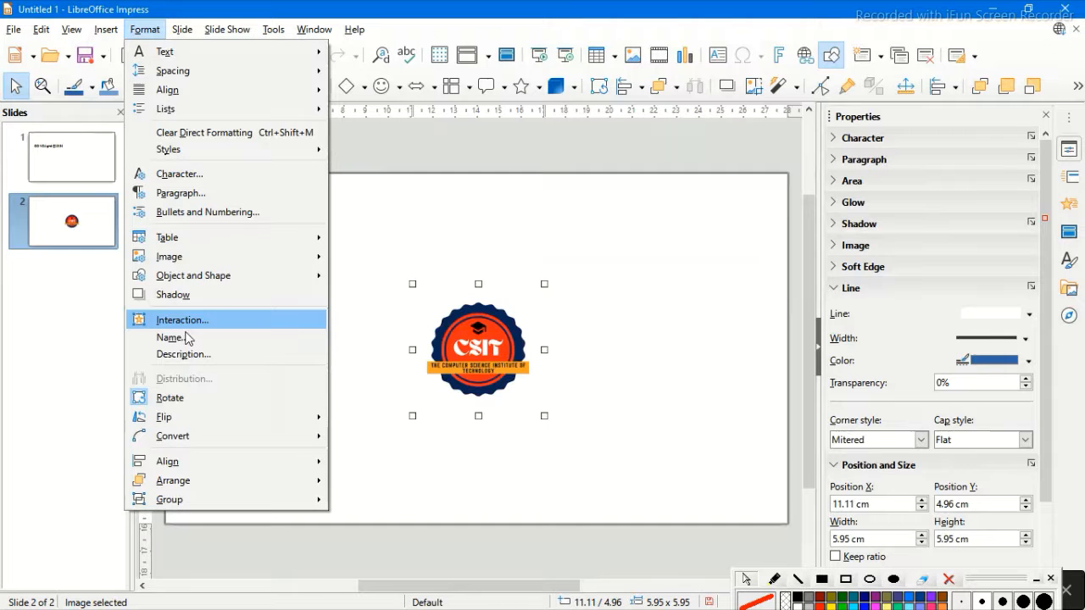
{"action": "mouse_move", "coordinate": [212, 256]}
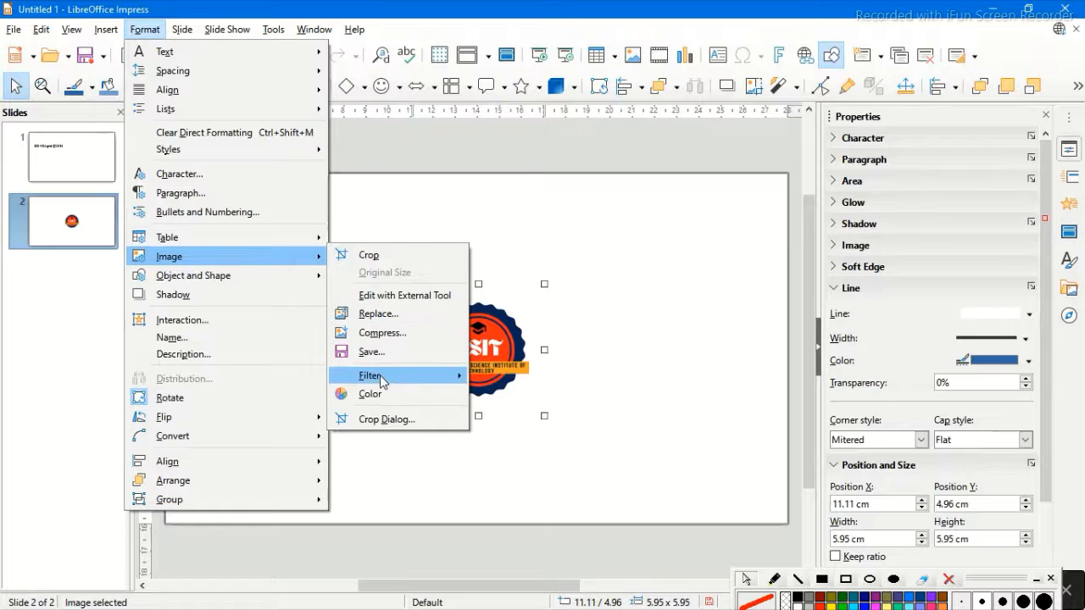
{"action": "mouse_move", "coordinate": [391, 380]}
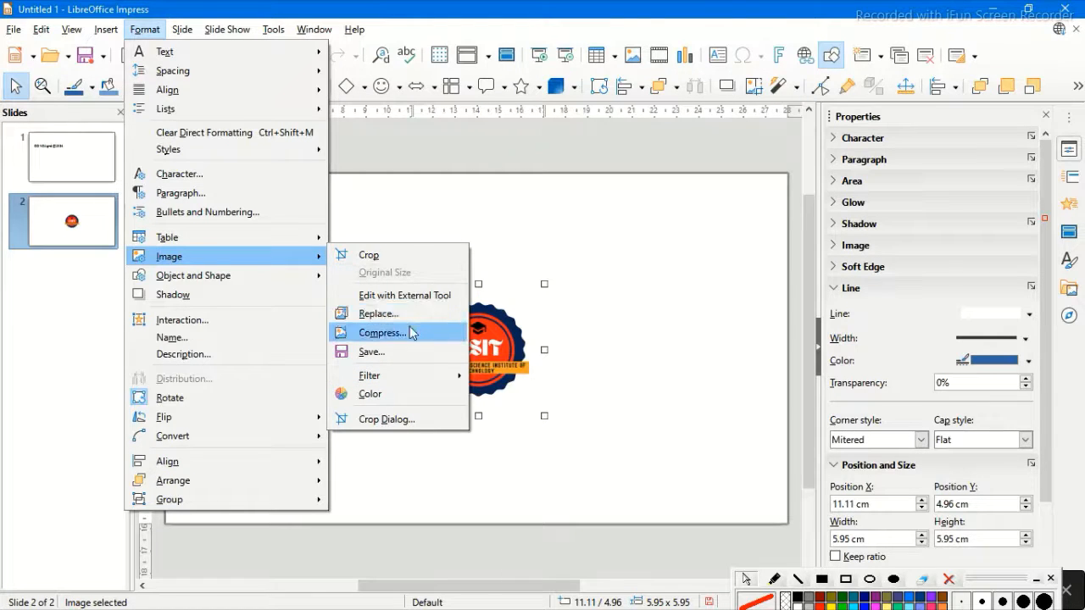
{"action": "left_click", "coordinate": [669, 347]}
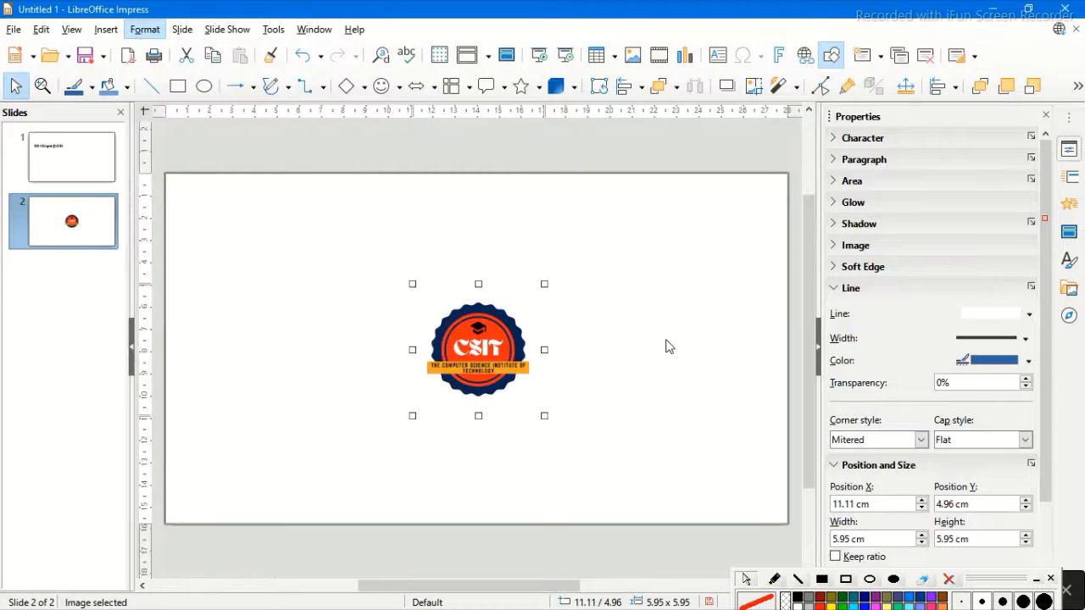
Step: Move the logo to the slide's upper-left corner and enlarge it to about 23.58 × 23.58 cm
{"action": "left_click_drag", "start_coordinate": [501, 341], "coordinate": [252, 233]}
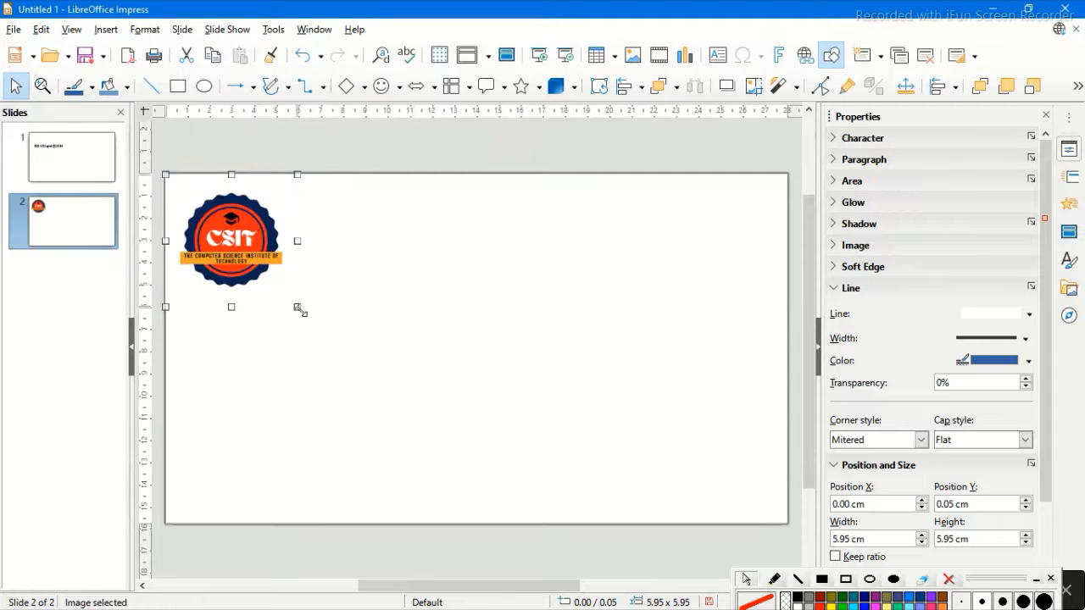
{"action": "left_click_drag", "start_coordinate": [297, 307], "coordinate": [334, 348]}
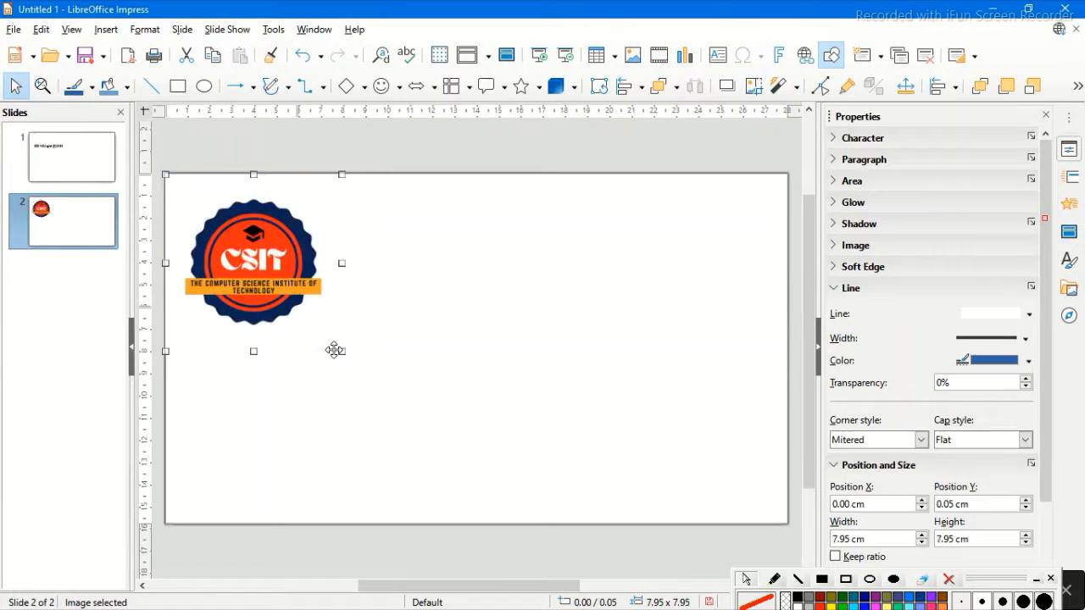
{"action": "mouse_move", "coordinate": [255, 249]}
{"action": "left_mouse_down"}
{"action": "mouse_move", "coordinate": [239, 273]}
{"action": "mouse_move", "coordinate": [247, 243]}
{"action": "mouse_move", "coordinate": [254, 252]}
{"action": "left_mouse_up"}
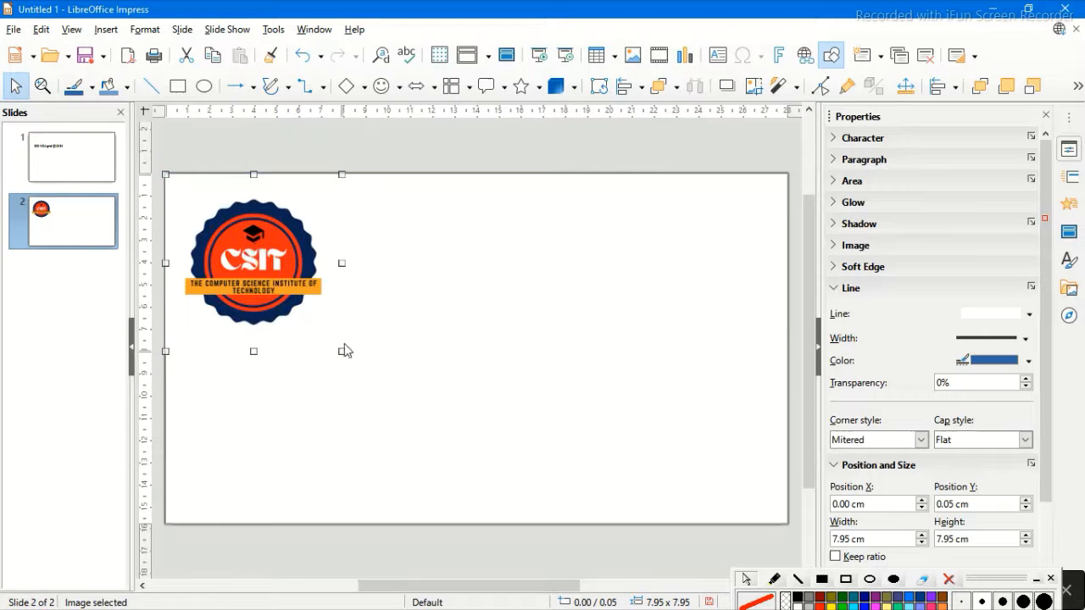
{"action": "left_click_drag", "start_coordinate": [344, 352], "coordinate": [824, 547]}
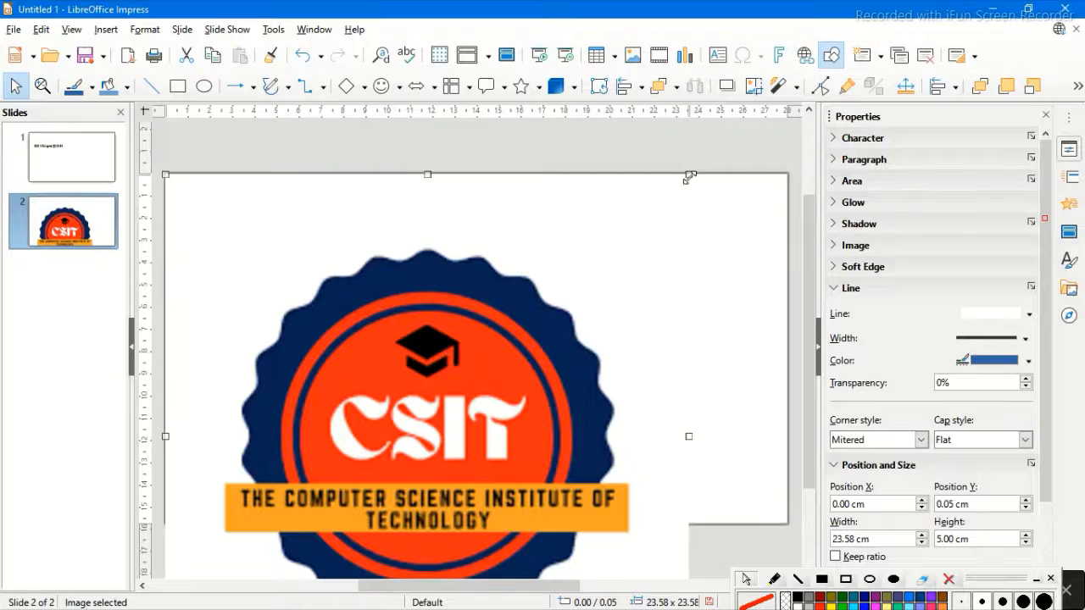
Step: Shrink the logo near the slide's upper-left corner to about 6.50 cm wide and 7.12 cm high
{"action": "left_click_drag", "start_coordinate": [491, 331], "coordinate": [453, 352]}
{"action": "left_click_drag", "start_coordinate": [304, 339], "coordinate": [281, 160]}
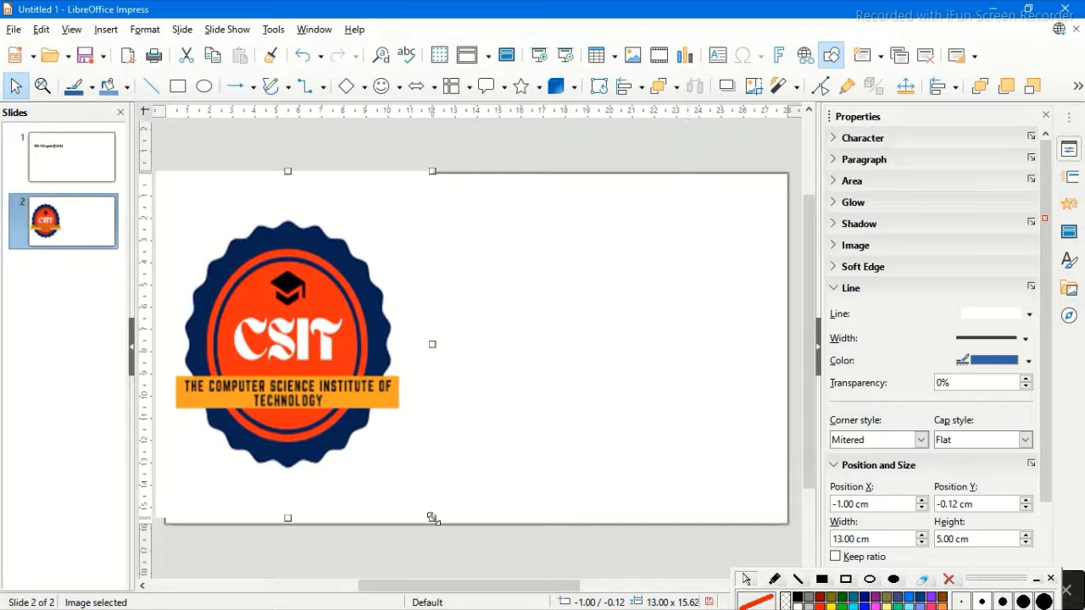
{"action": "left_click_drag", "start_coordinate": [433, 519], "coordinate": [293, 298]}
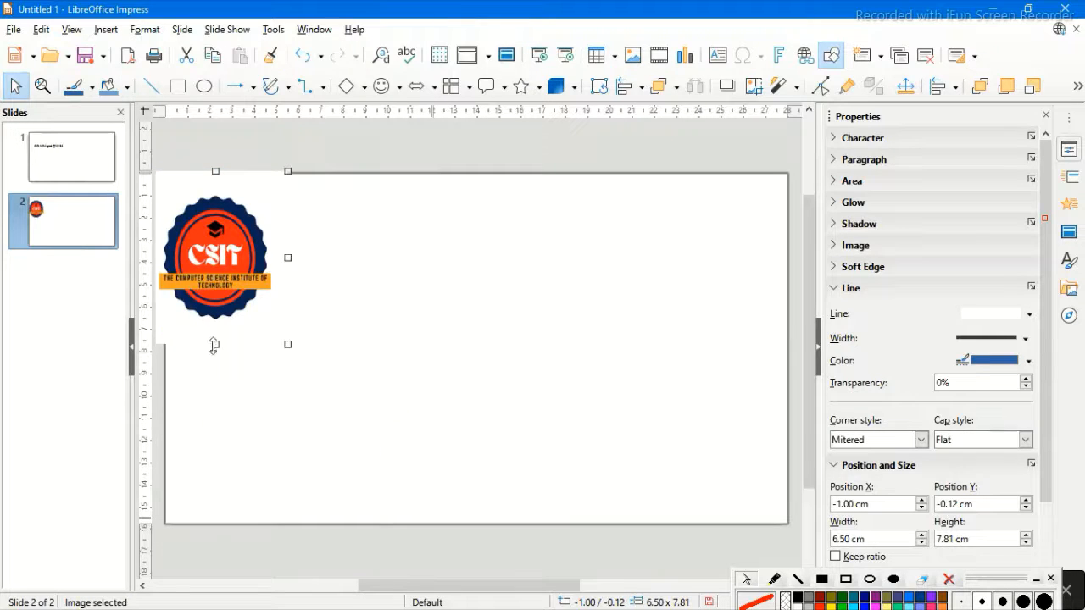
{"action": "left_click_drag", "start_coordinate": [214, 344], "coordinate": [215, 327]}
Step: Move the logo to the slide's lower-left corner and shrink it to about 4.50 × 4.93 cm
{"action": "left_click_drag", "start_coordinate": [226, 253], "coordinate": [249, 455]}
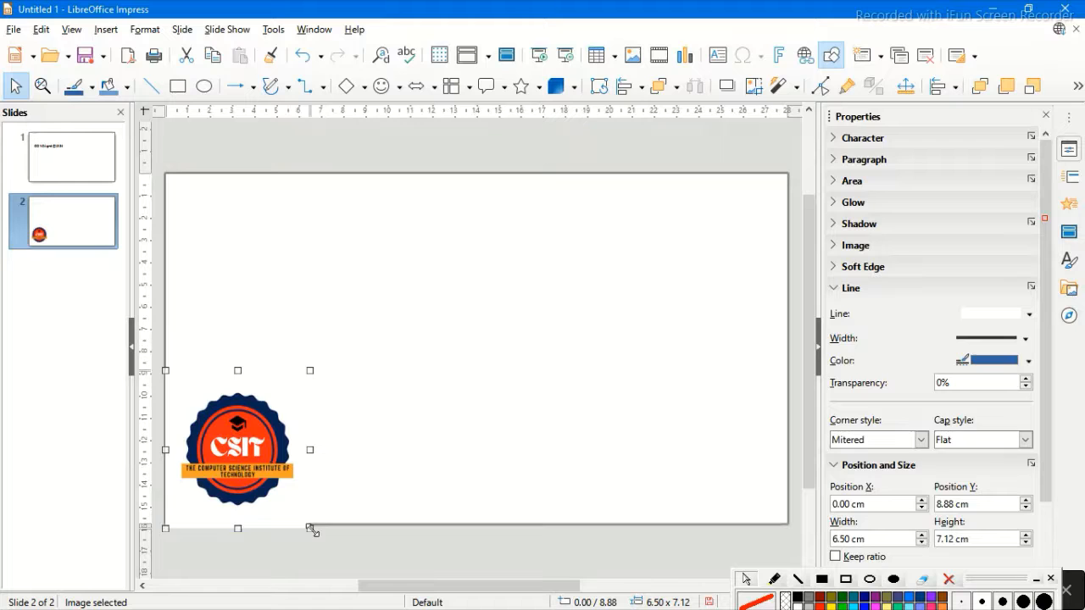
{"action": "left_click_drag", "start_coordinate": [310, 526], "coordinate": [258, 495]}
{"action": "left_click_drag", "start_coordinate": [224, 409], "coordinate": [222, 435]}
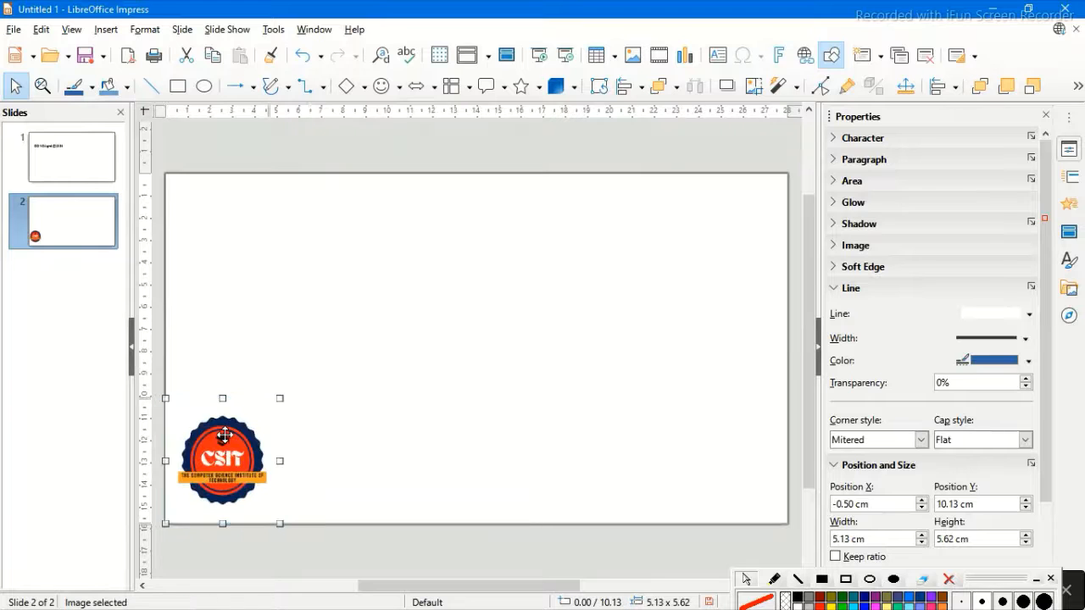
{"action": "left_click_drag", "start_coordinate": [280, 399], "coordinate": [269, 430]}
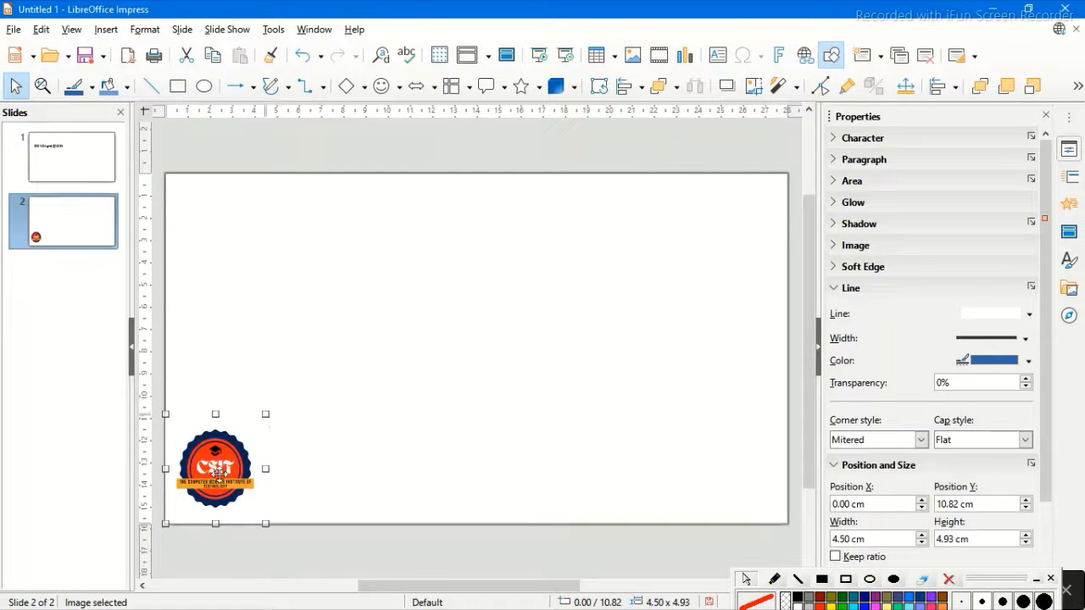
Step: Move the logo into the slide's lower-right corner at about X 23.50 cm, Y 10.82 cm, and deselect it
{"action": "left_click_drag", "start_coordinate": [228, 471], "coordinate": [732, 451]}
{"action": "left_click", "coordinate": [554, 432]}
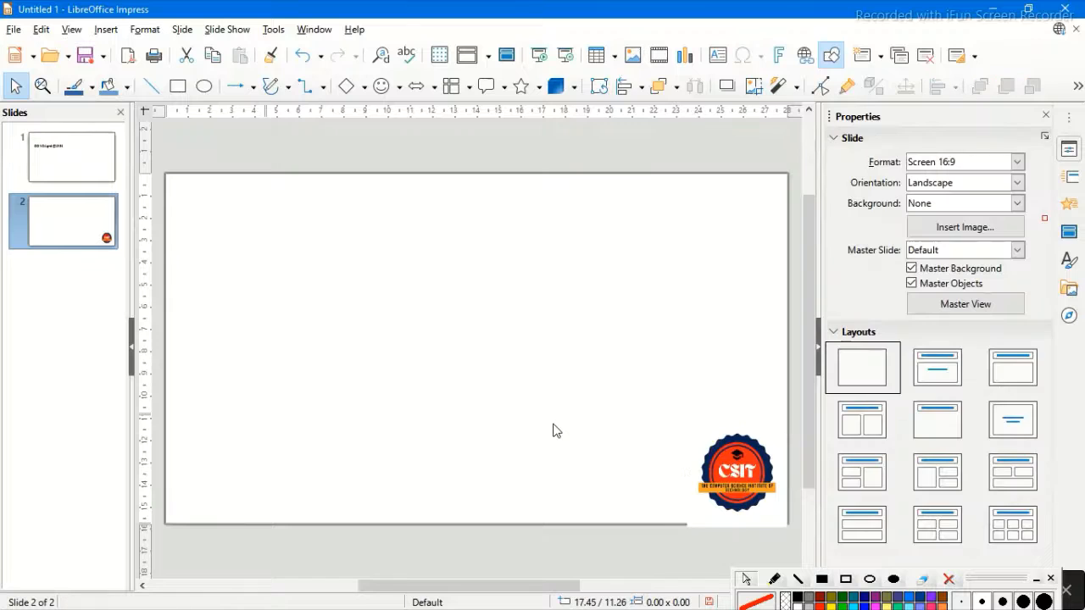
{"action": "left_click", "coordinate": [728, 455]}
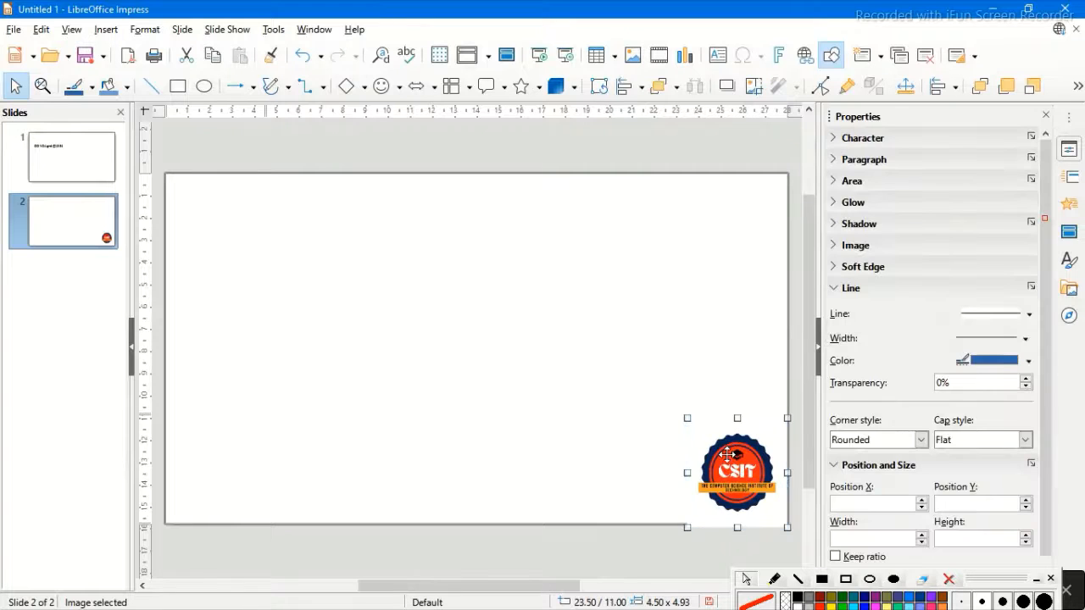
{"action": "left_click_drag", "start_coordinate": [728, 455], "coordinate": [728, 449]}
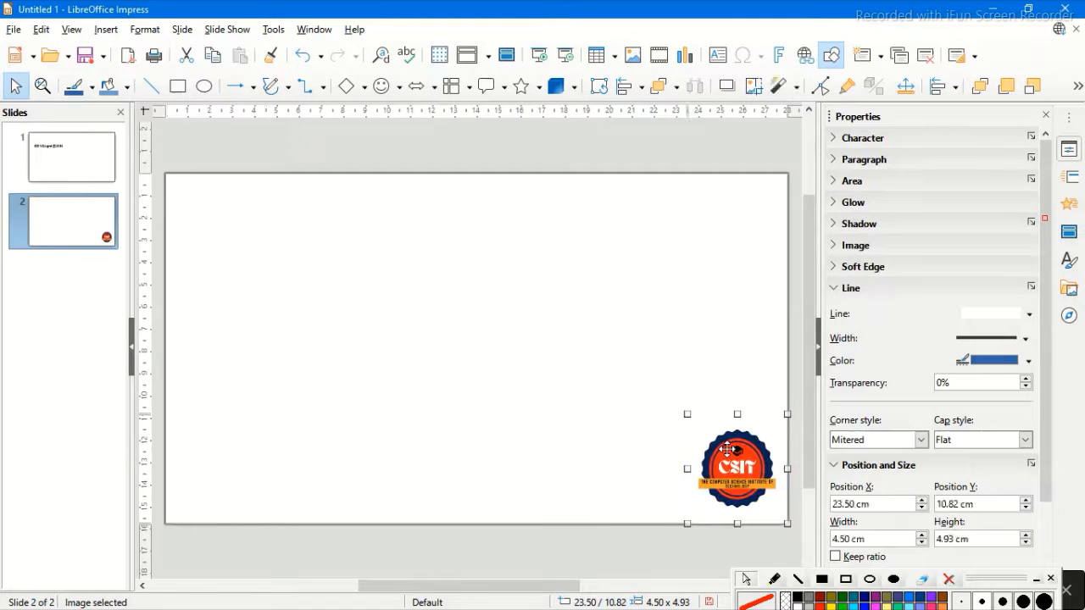
{"action": "left_click", "coordinate": [585, 440]}
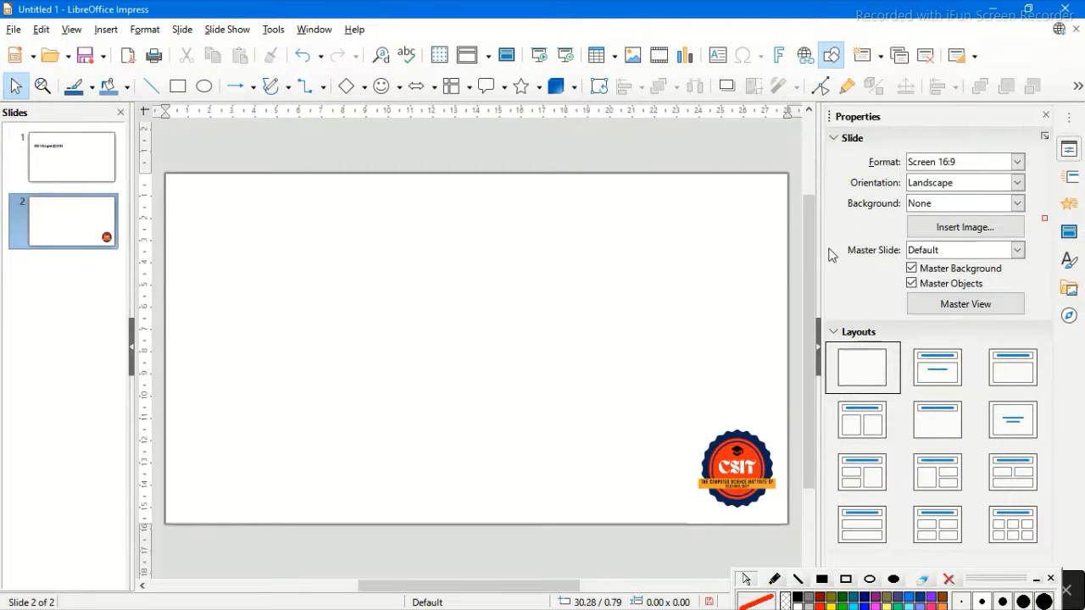
Step: Hide the Properties sidebar to give the slide more working space
{"action": "left_click_drag", "start_coordinate": [821, 250], "coordinate": [1041, 252]}
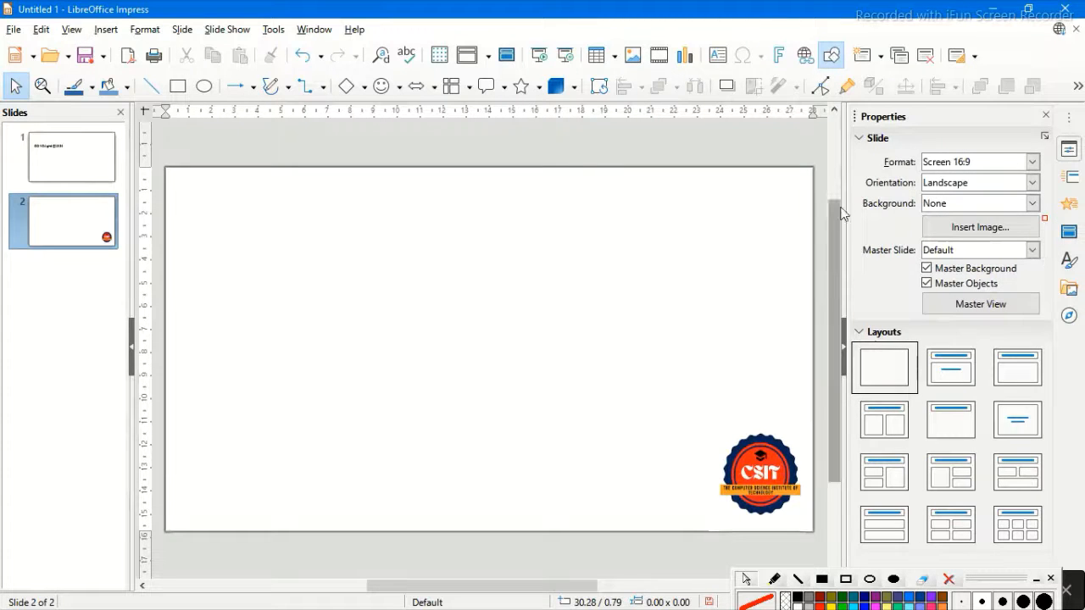
{"action": "left_click", "coordinate": [1046, 116]}
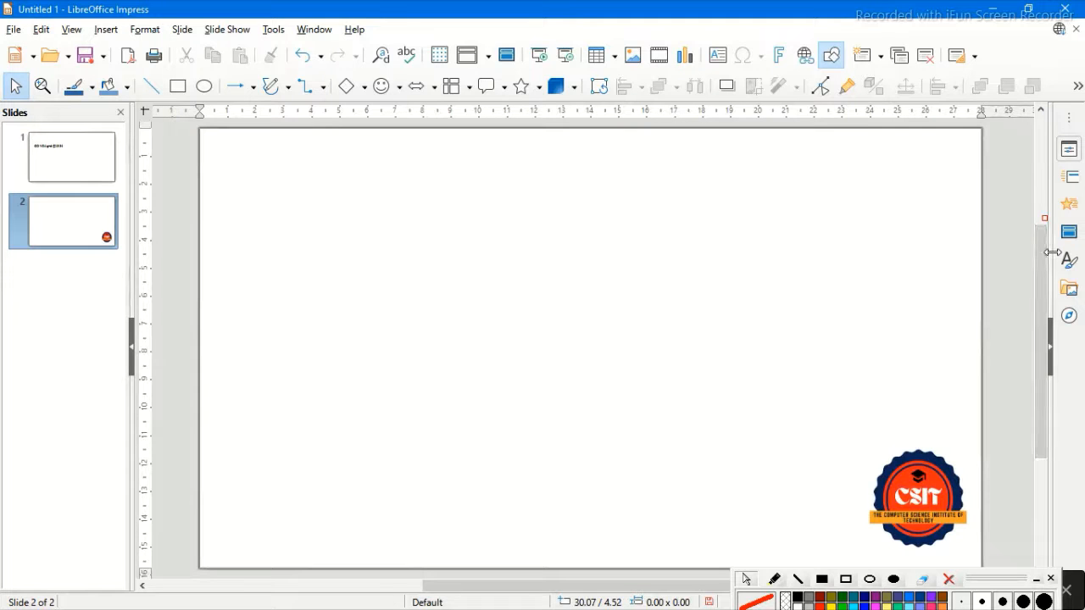
{"action": "left_click_drag", "start_coordinate": [1059, 256], "coordinate": [1007, 256]}
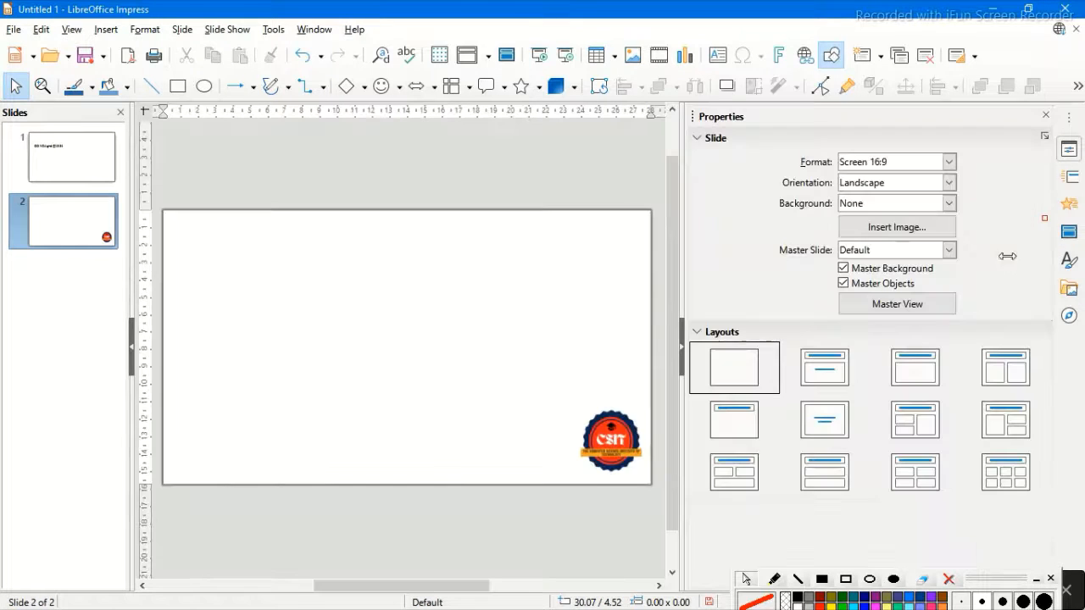
{"action": "left_click", "coordinate": [1046, 116]}
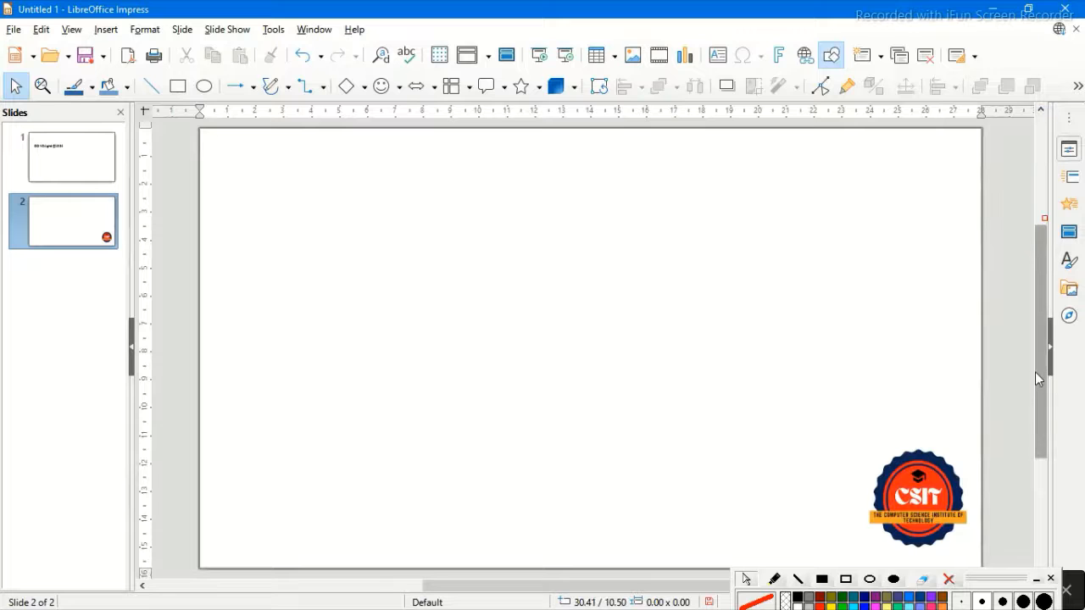
{"action": "left_click_drag", "start_coordinate": [1033, 371], "coordinate": [1046, 390]}
{"action": "mouse_move", "coordinate": [1045, 390]}
{"action": "left_mouse_down"}
{"action": "mouse_move", "coordinate": [1045, 405]}
{"action": "mouse_move", "coordinate": [1044, 385]}
{"action": "left_mouse_up"}
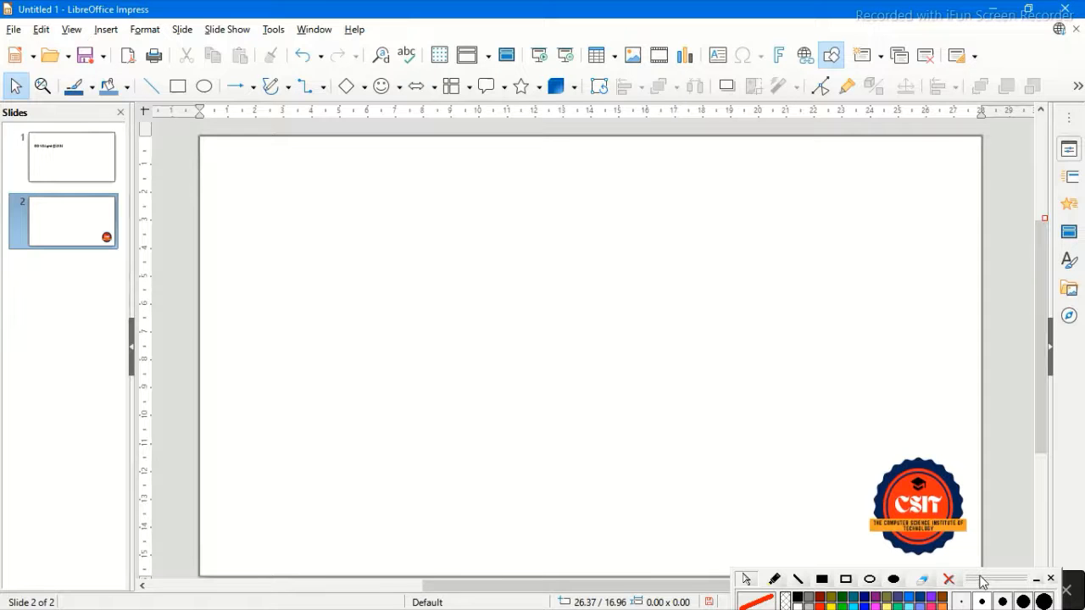
Step: Try the slide view at 150% zoom and at 100% zoom
{"action": "left_click", "coordinate": [106, 29]}
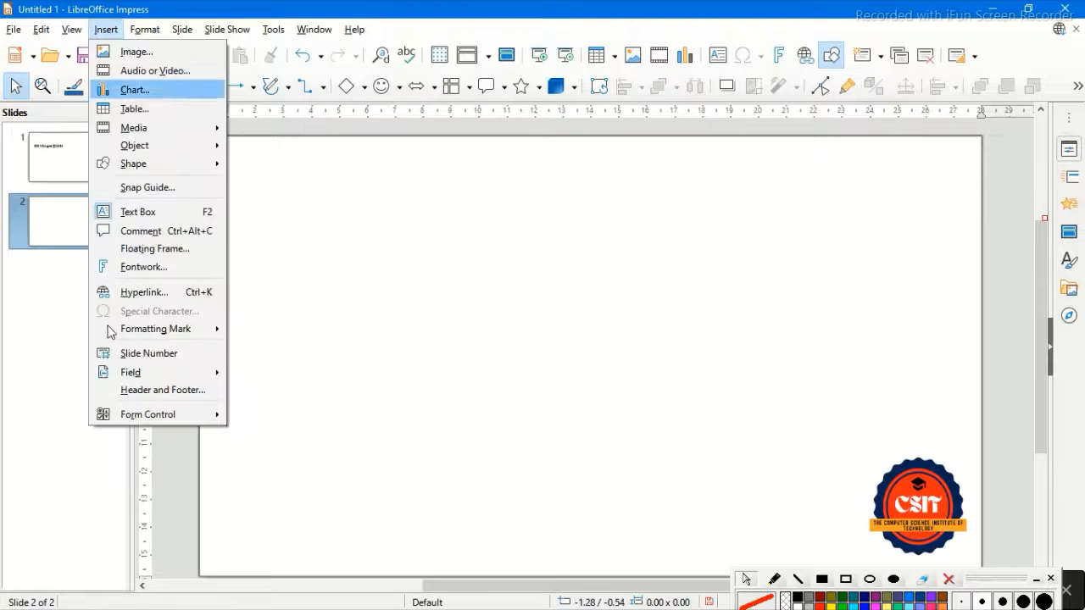
{"action": "mouse_move", "coordinate": [74, 32]}
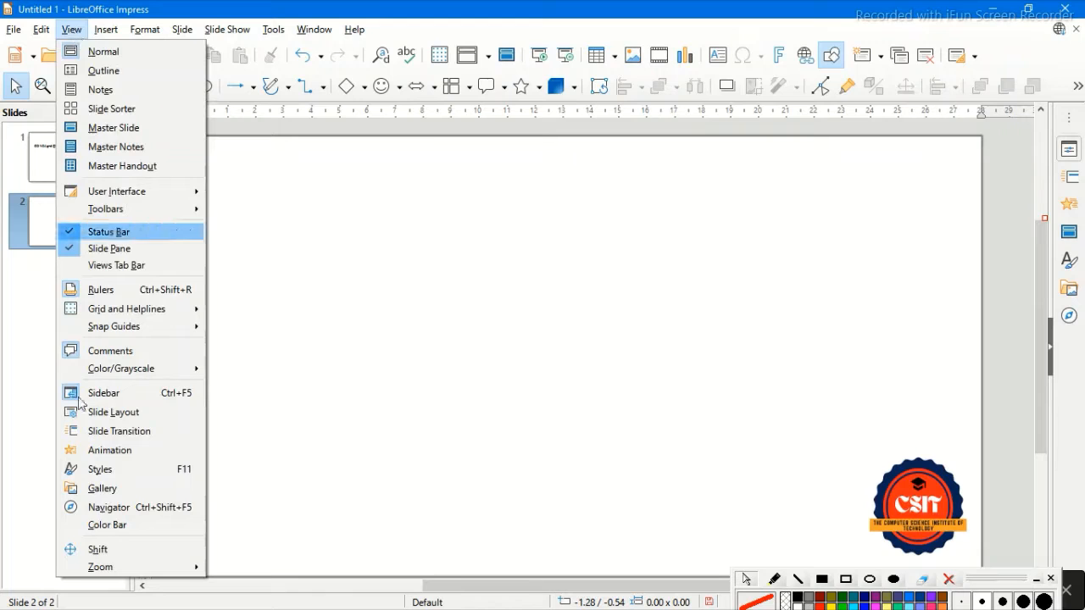
{"action": "mouse_move", "coordinate": [150, 567]}
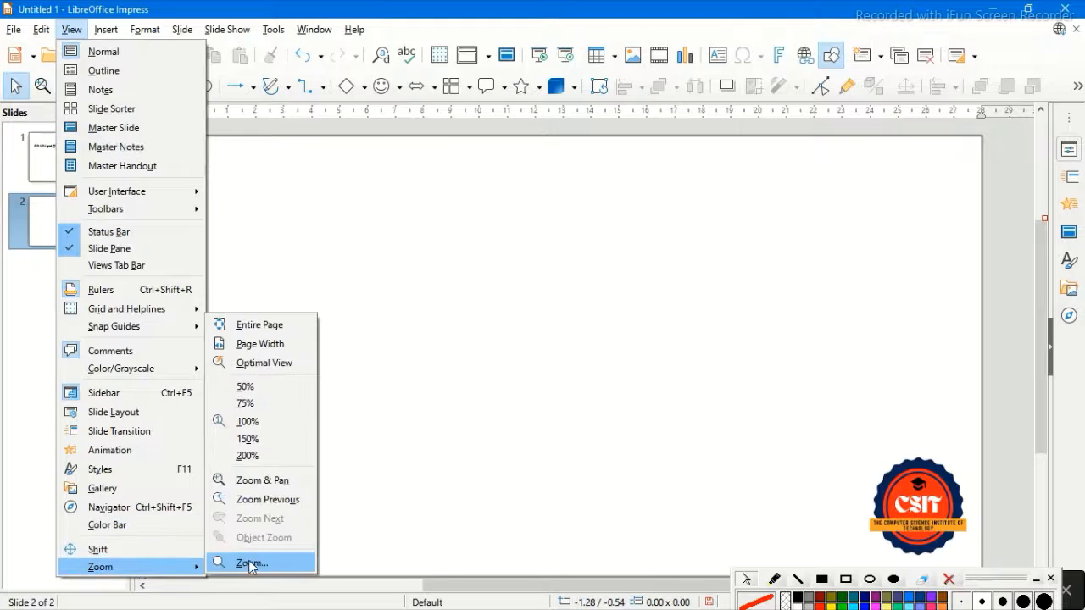
{"action": "left_click", "coordinate": [252, 439]}
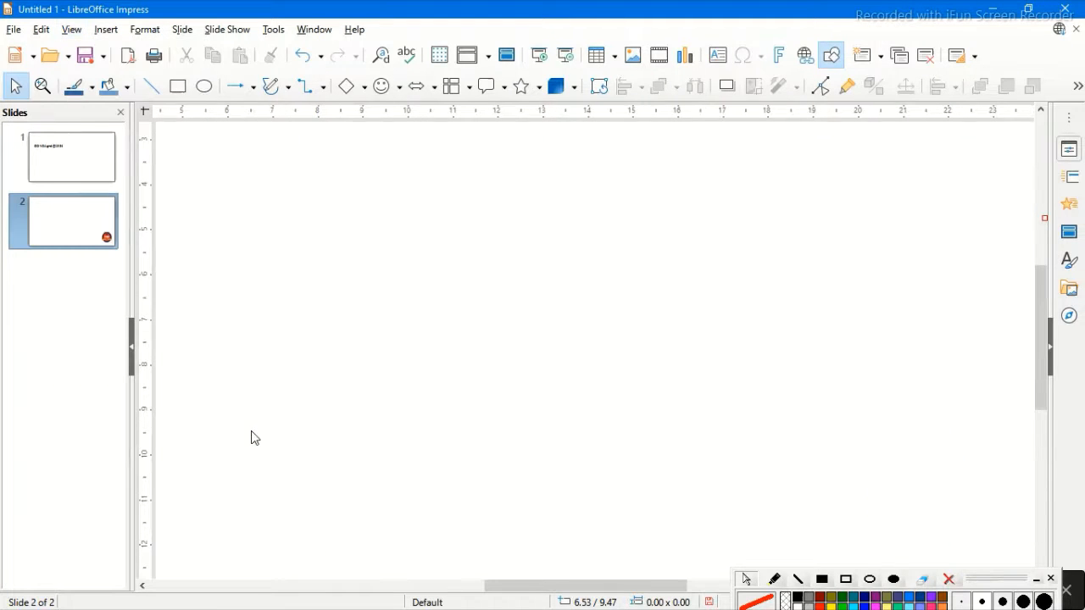
{"action": "left_click", "coordinate": [71, 29]}
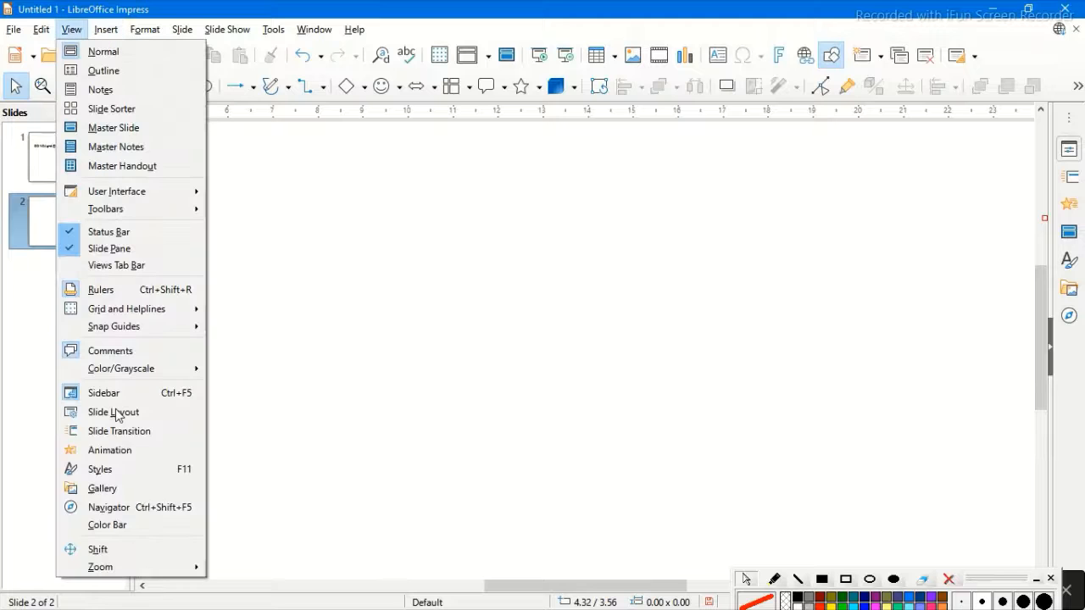
{"action": "mouse_move", "coordinate": [145, 567]}
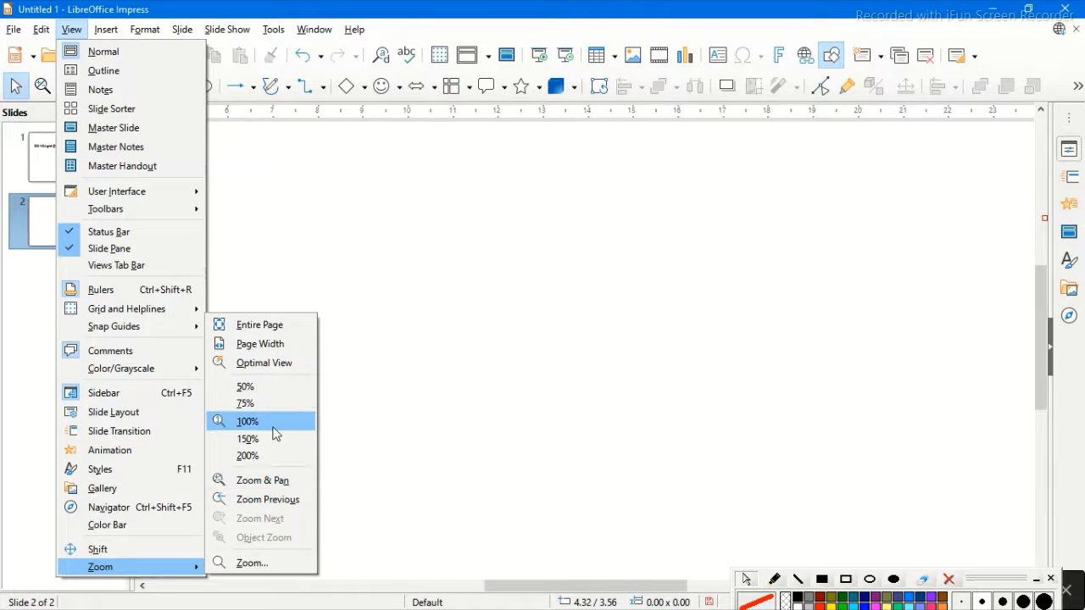
{"action": "left_click", "coordinate": [272, 428]}
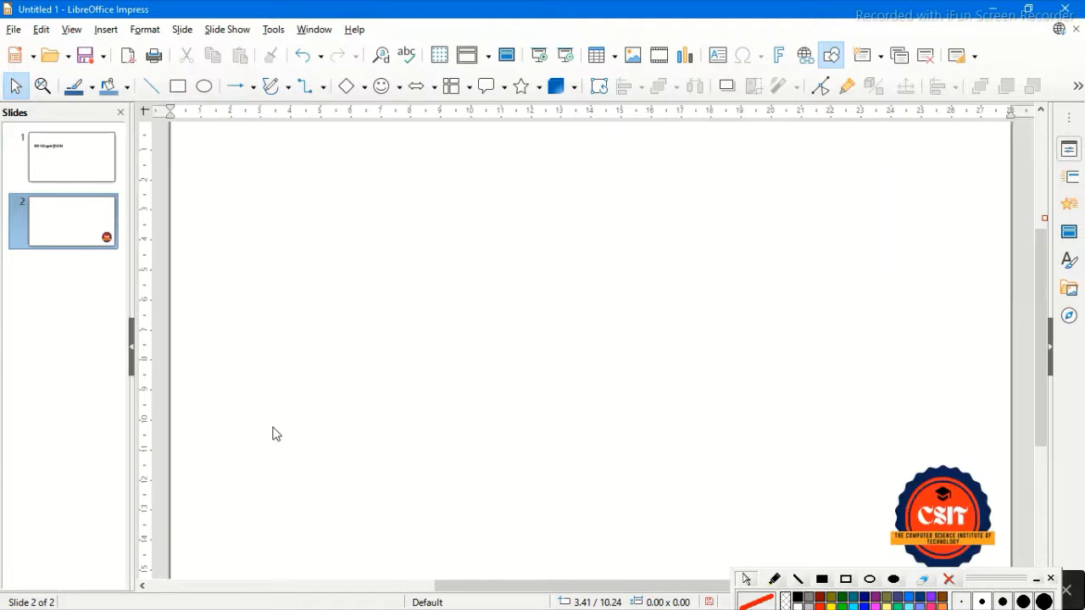
Step: Set the slide view zoom to 75%
{"action": "left_click", "coordinate": [71, 29]}
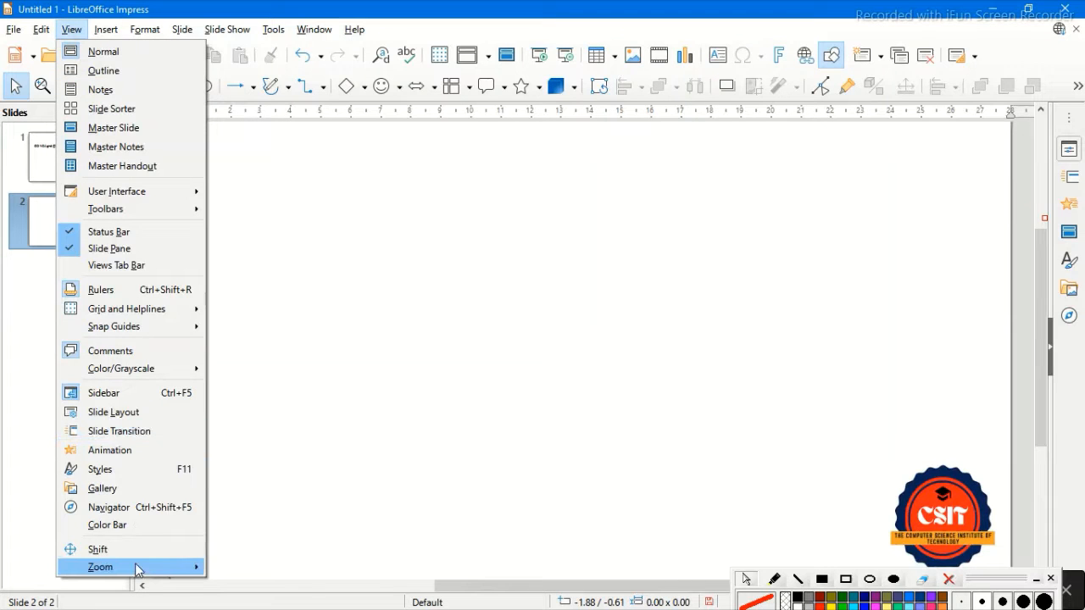
{"action": "mouse_move", "coordinate": [140, 567]}
{"action": "left_click", "coordinate": [263, 406]}
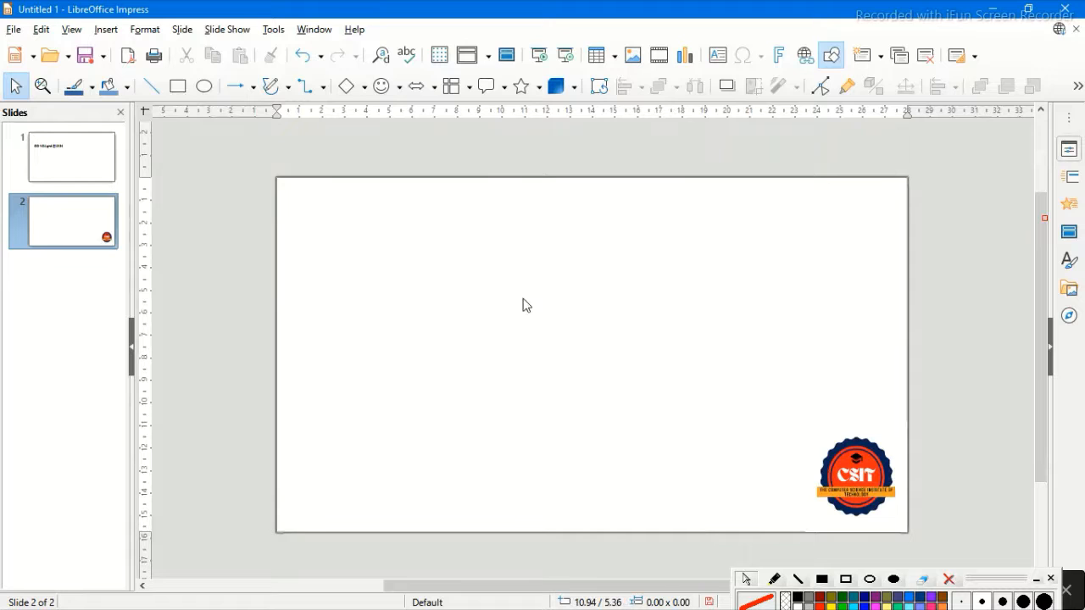
{"action": "left_click", "coordinate": [106, 30]}
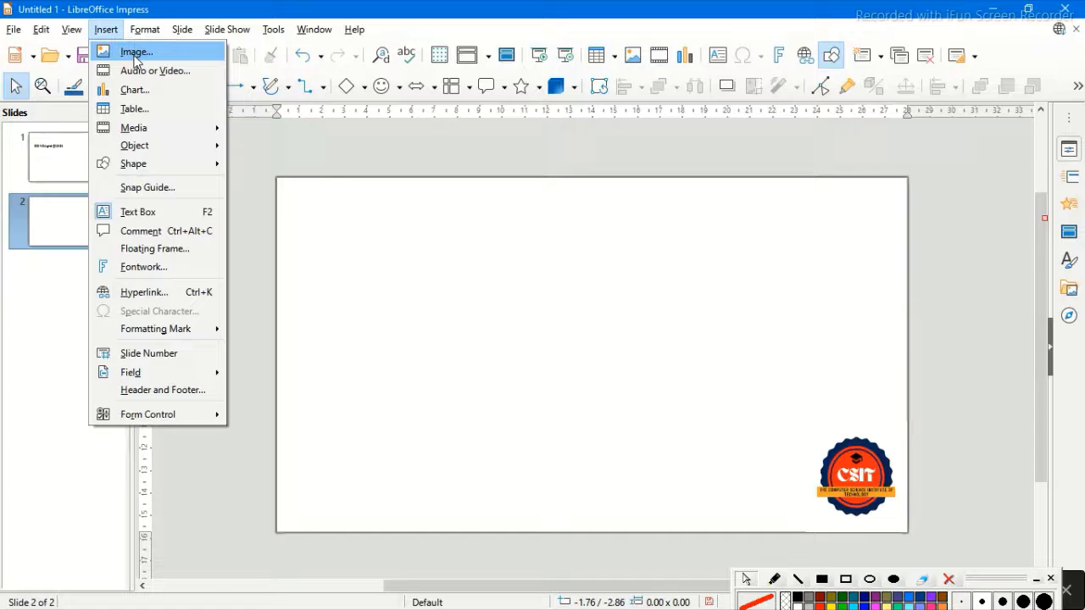
{"action": "left_click", "coordinate": [425, 156]}
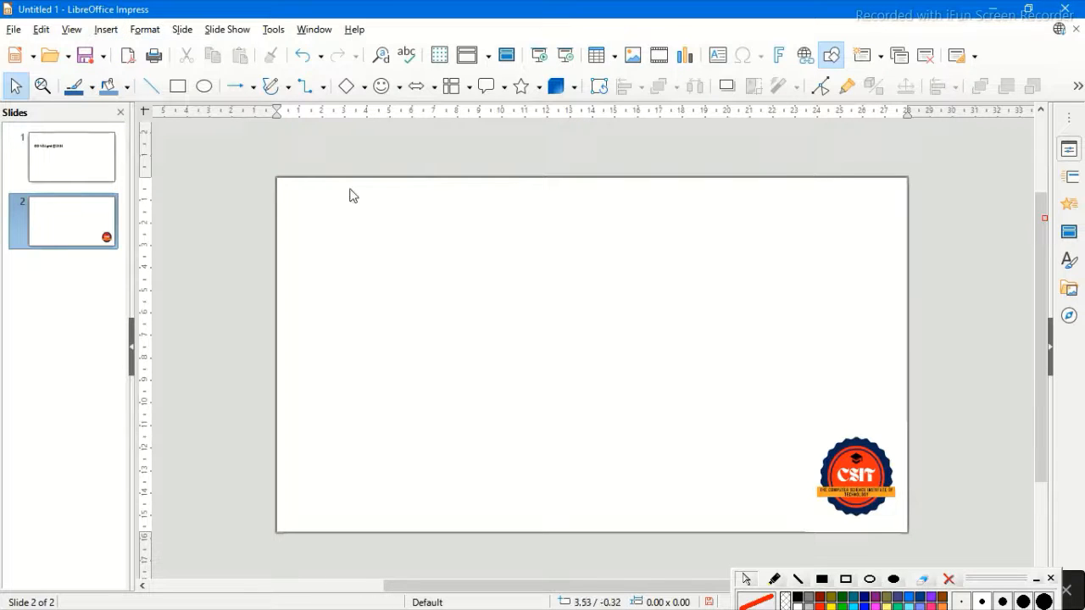
{"action": "left_click", "coordinate": [1068, 238]}
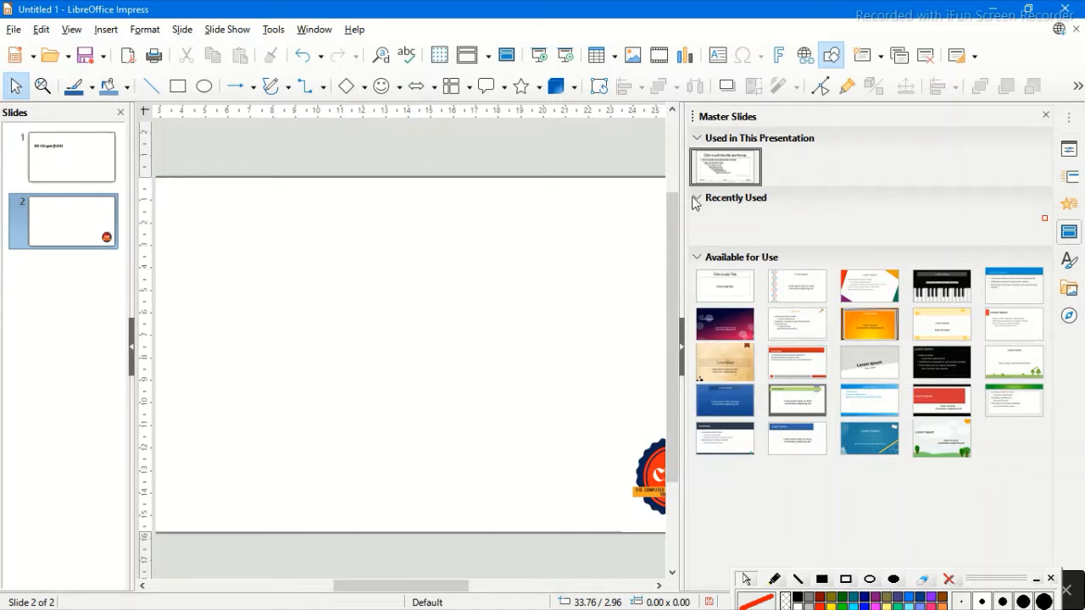
{"action": "left_click_drag", "start_coordinate": [682, 196], "coordinate": [1083, 247]}
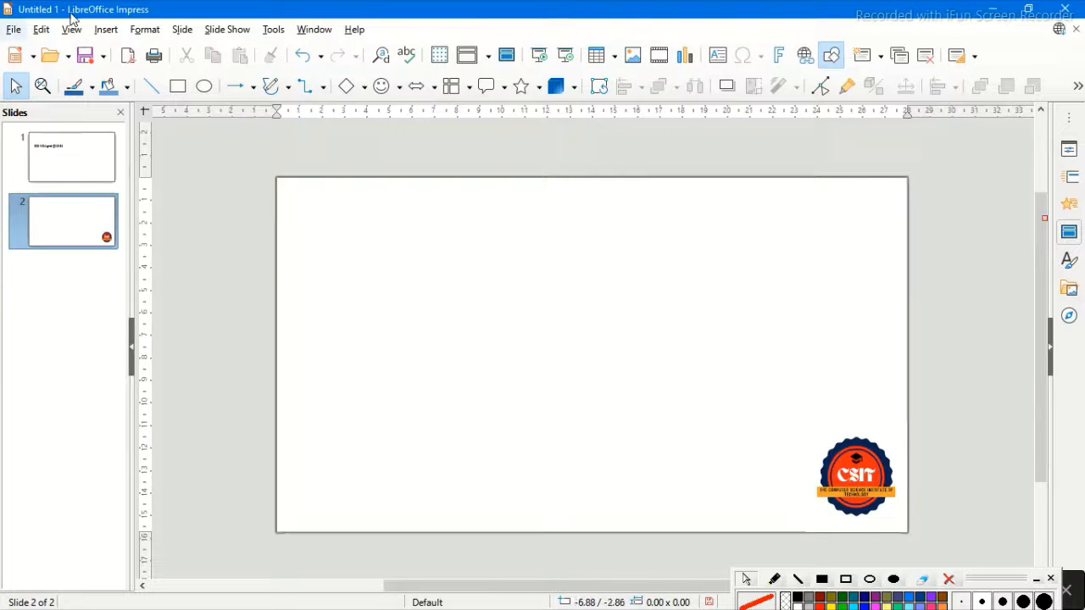
Step: Insert the audio file "Pray - Anno Domini Beats" from Downloads on slide 2 and shrink its icon to about 3.84 × 3.84 cm
{"action": "left_click", "coordinate": [116, 36]}
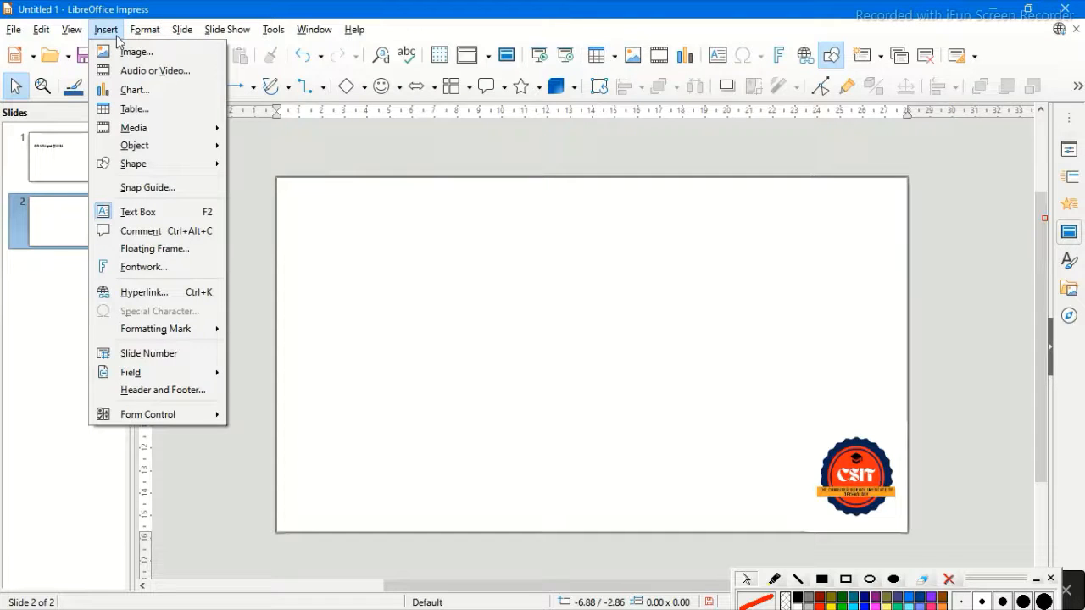
{"action": "left_click", "coordinate": [125, 72]}
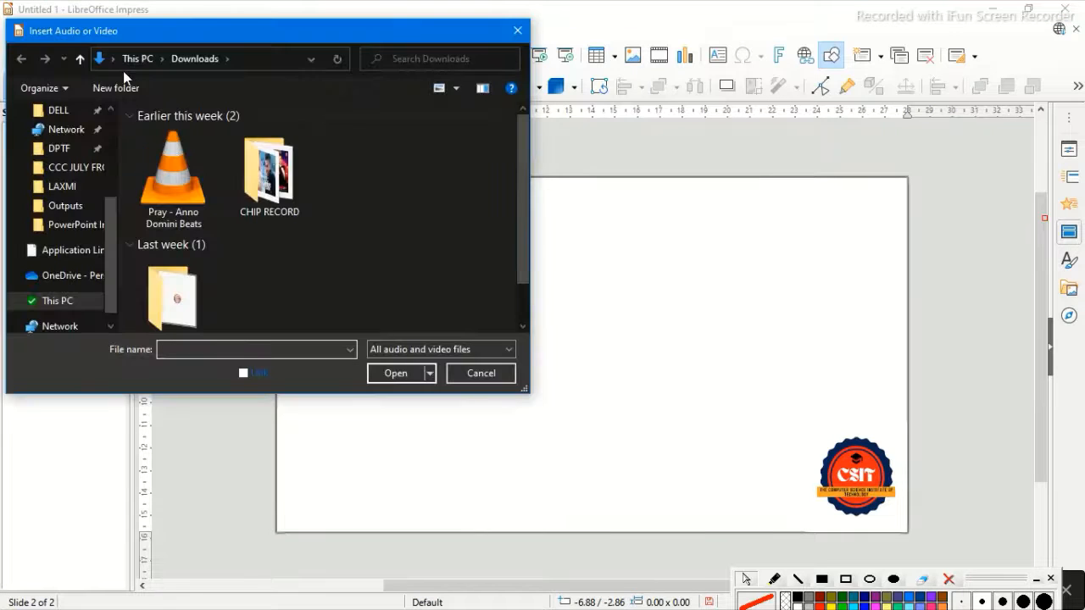
{"action": "left_click", "coordinate": [195, 183]}
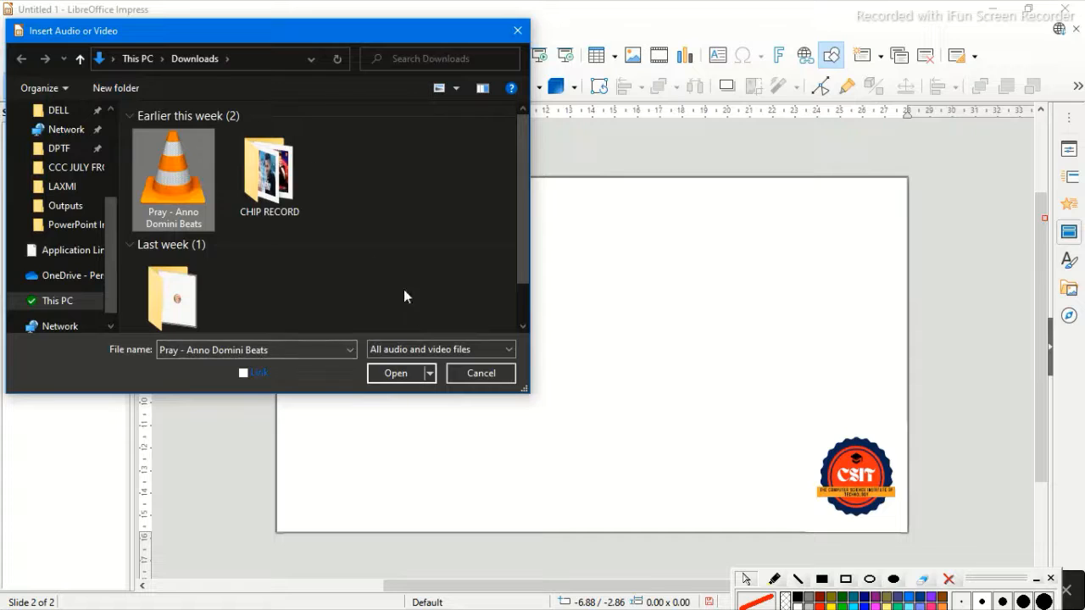
{"action": "left_click", "coordinate": [403, 372]}
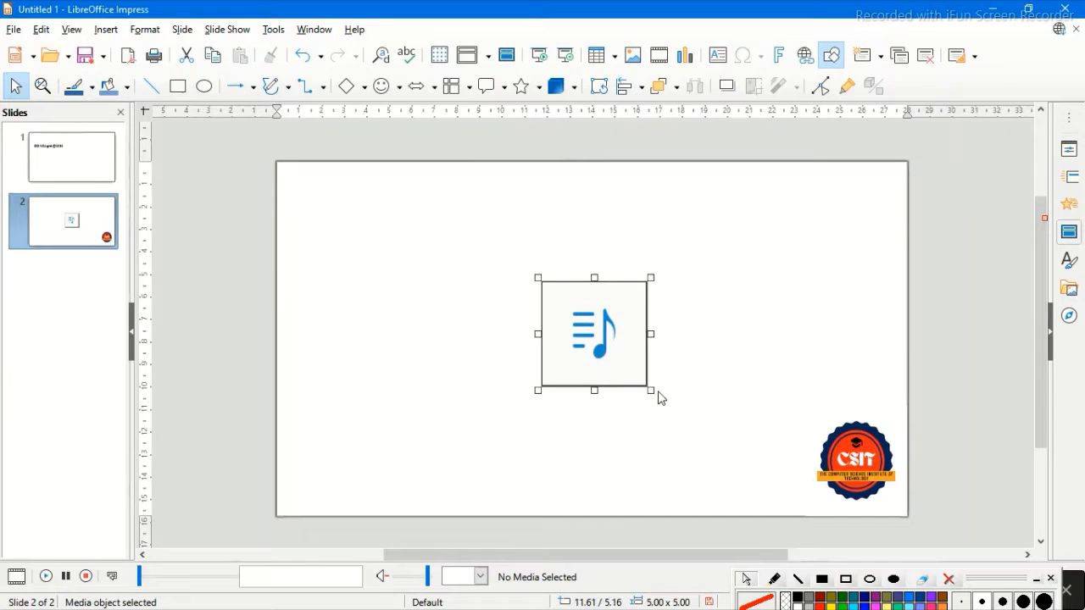
{"action": "left_click_drag", "start_coordinate": [651, 390], "coordinate": [596, 358]}
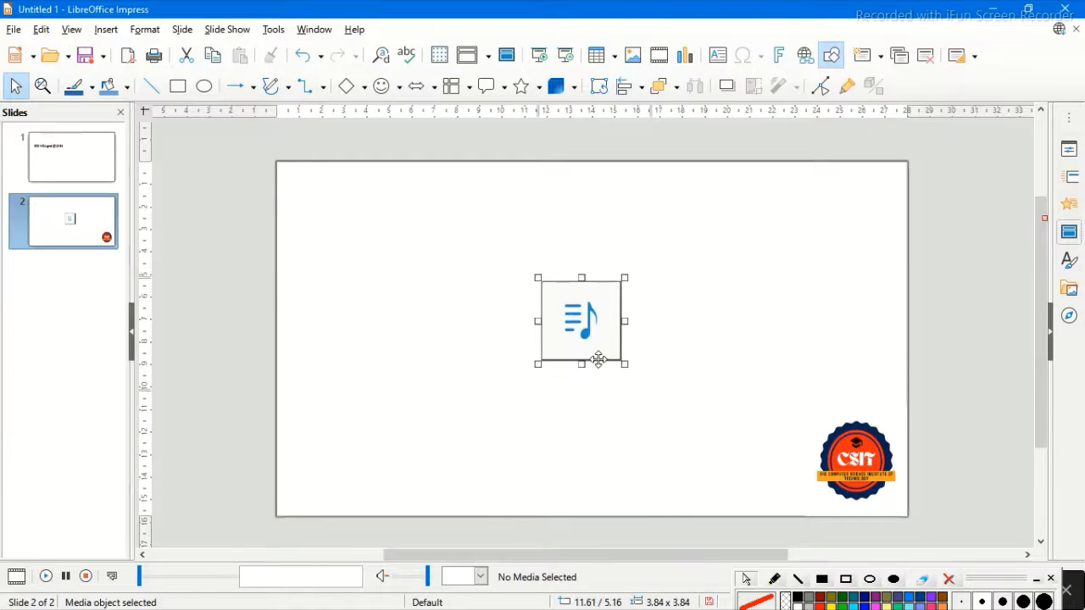
Step: Play the inserted audio clip and lower the system volume to about 18
{"action": "left_click", "coordinate": [49, 577]}
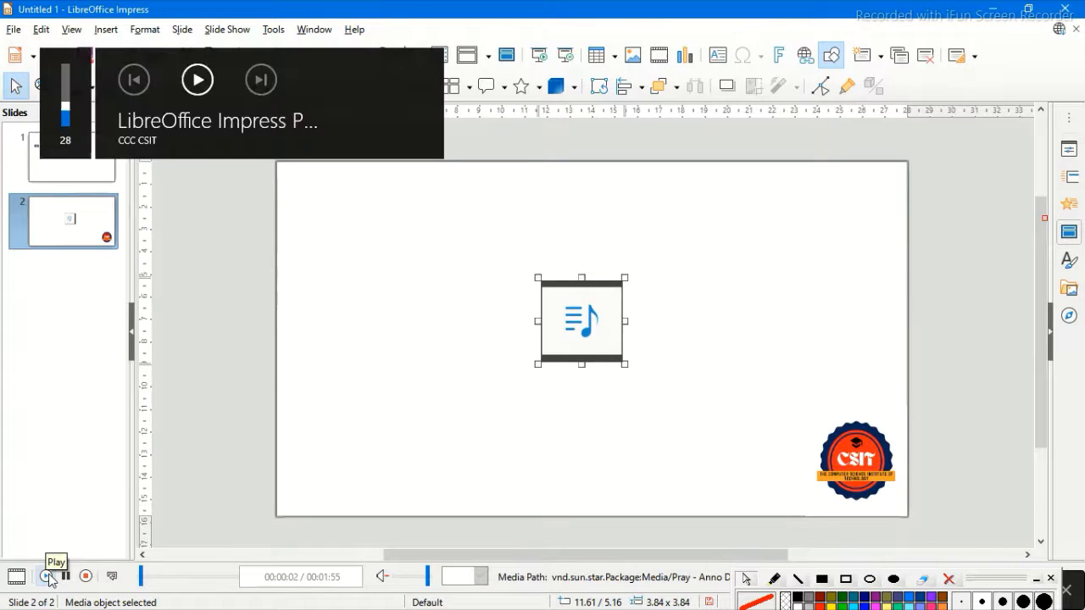
{"action": "key", "text": "XF86AudioLowerVolume"}
{"action": "key", "text": "XF86AudioLowerVolume"}
{"action": "key", "text": "XF86AudioLowerVolume"}
{"action": "key", "text": "XF86AudioLowerVolume"}
{"action": "key", "text": "XF86AudioLowerVolume"}
{"action": "key", "text": "XF86AudioLowerVolume"}
{"action": "key", "text": "XF86AudioLowerVolume"}
{"action": "key", "text": "XF86AudioLowerVolume"}
{"action": "key", "text": "XF86AudioLowerVolume"}
{"action": "key", "text": "XF86AudioLowerVolume"}
{"action": "key", "text": "XF86AudioLowerVolume"}
{"action": "key", "text": "XF86AudioLowerVolume"}
{"action": "key", "text": "XF86AudioLowerVolume"}
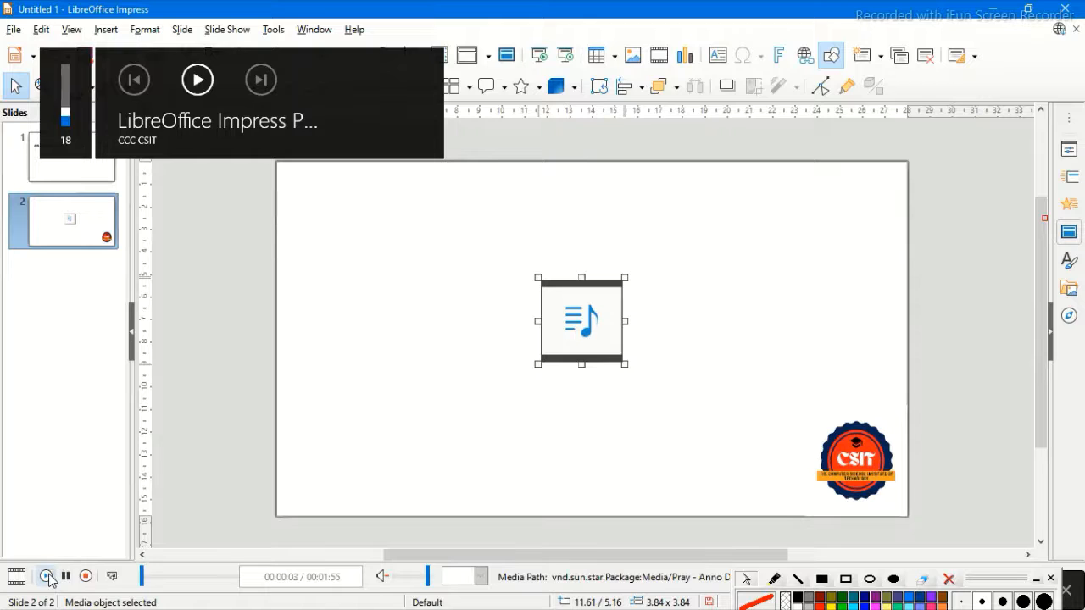
Step: Raise the system volume to about 76 while the clip plays, and pause the playback
{"action": "key", "text": "XF86AudioRaiseVolume"}
{"action": "key", "text": "XF86AudioRaiseVolume"}
{"action": "key", "text": "XF86AudioRaiseVolume"}
{"action": "key", "text": "XF86AudioRaiseVolume"}
{"action": "key", "text": "XF86AudioRaiseVolume"}
{"action": "key", "text": "XF86AudioRaiseVolume"}
{"action": "key", "text": "XF86AudioRaiseVolume"}
{"action": "key", "text": "XF86AudioRaiseVolume"}
{"action": "key", "text": "XF86AudioRaiseVolume"}
{"action": "key", "text": "XF86AudioRaiseVolume"}
{"action": "key", "text": "XF86AudioRaiseVolume"}
{"action": "key", "text": "XF86AudioRaiseVolume"}
{"action": "key", "text": "XF86AudioRaiseVolume"}
{"action": "key", "text": "XF86AudioRaiseVolume"}
{"action": "key", "text": "XF86AudioRaiseVolume"}
{"action": "key", "text": "XF86AudioRaiseVolume"}
{"action": "key", "text": "XF86AudioRaiseVolume"}
{"action": "key", "text": "XF86AudioRaiseVolume"}
{"action": "key", "text": "XF86AudioRaiseVolume"}
{"action": "key", "text": "XF86AudioRaiseVolume"}
{"action": "key", "text": "XF86AudioRaiseVolume"}
{"action": "key", "text": "XF86AudioRaiseVolume"}
{"action": "key", "text": "XF86AudioRaiseVolume"}
{"action": "key", "text": "XF86AudioRaiseVolume"}
{"action": "key", "text": "XF86AudioRaiseVolume"}
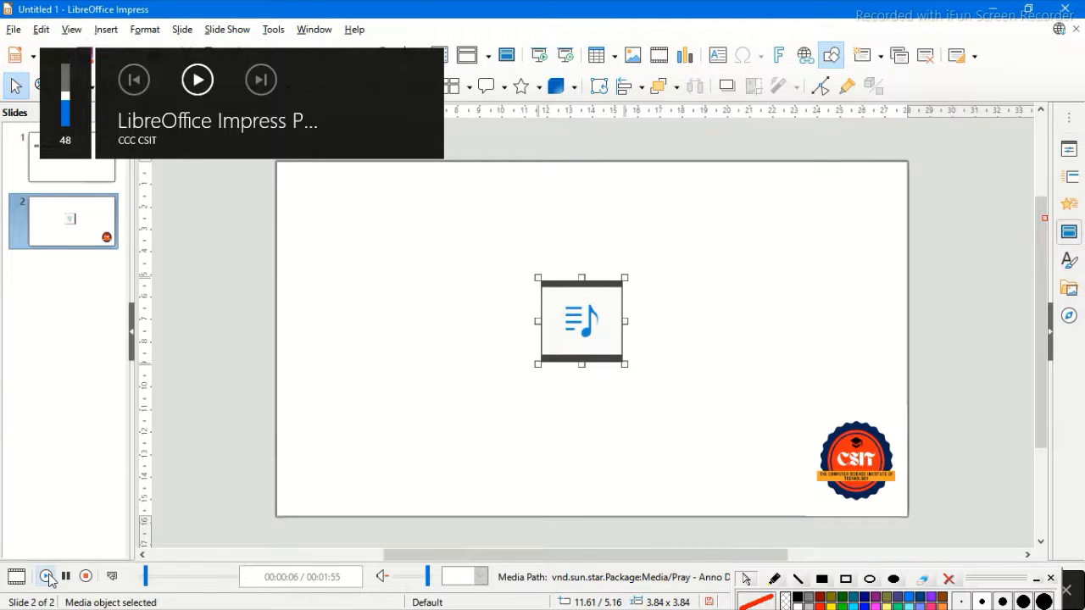
{"action": "key", "text": "XF86AudioRaiseVolume"}
{"action": "key", "text": "XF86AudioRaiseVolume"}
{"action": "key", "text": "XF86AudioRaiseVolume"}
{"action": "key", "text": "XF86AudioRaiseVolume"}
{"action": "key", "text": "XF86AudioRaiseVolume"}
{"action": "key", "text": "XF86AudioRaiseVolume"}
{"action": "key", "text": "XF86AudioRaiseVolume"}
{"action": "key", "text": "XF86AudioRaiseVolume"}
{"action": "key", "text": "XF86AudioRaiseVolume"}
{"action": "key", "text": "XF86AudioRaiseVolume"}
{"action": "key", "text": "XF86AudioRaiseVolume"}
{"action": "key", "text": "XF86AudioRaiseVolume"}
{"action": "key", "text": "XF86AudioRaiseVolume"}
{"action": "key", "text": "XF86AudioRaiseVolume"}
{"action": "key", "text": "XF86AudioRaiseVolume"}
{"action": "key", "text": "XF86AudioRaiseVolume"}
{"action": "key", "text": "XF86AudioRaiseVolume"}
{"action": "key", "text": "XF86AudioRaiseVolume"}
{"action": "key", "text": "XF86AudioRaiseVolume"}
{"action": "key", "text": "XF86AudioRaiseVolume"}
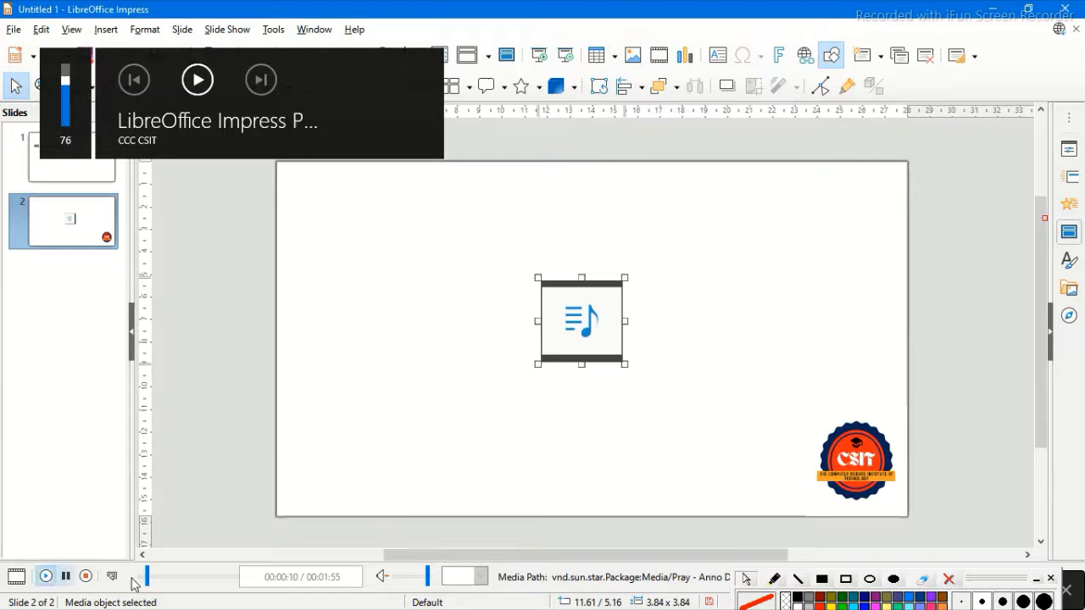
{"action": "key", "text": "XF86AudioRaiseVolume"}
{"action": "key", "text": "XF86AudioRaiseVolume"}
{"action": "key", "text": "XF86AudioRaiseVolume"}
{"action": "key", "text": "XF86AudioRaiseVolume"}
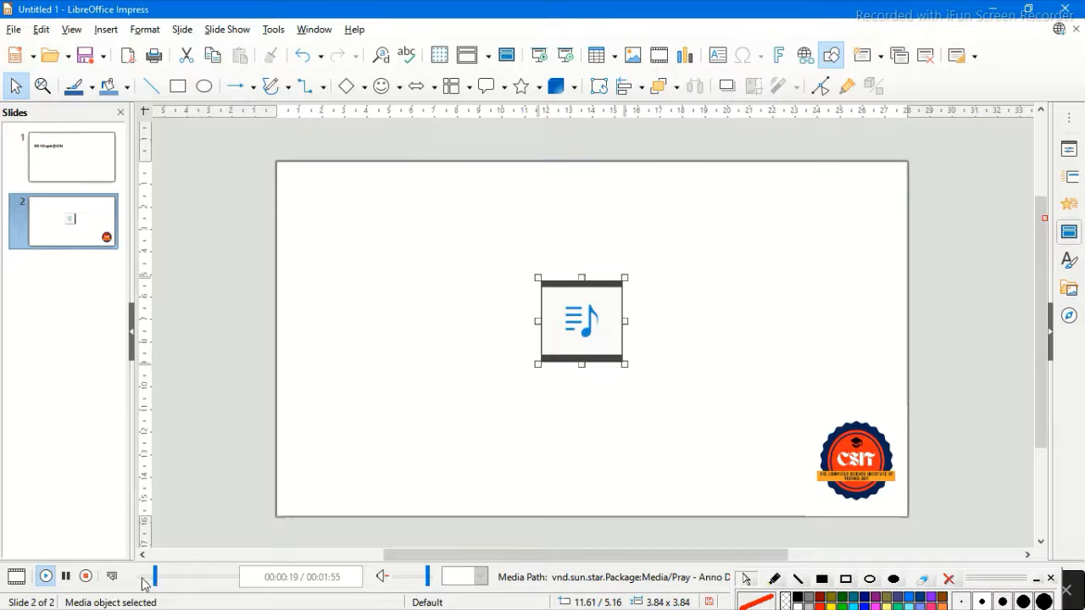
{"action": "left_click", "coordinate": [66, 577]}
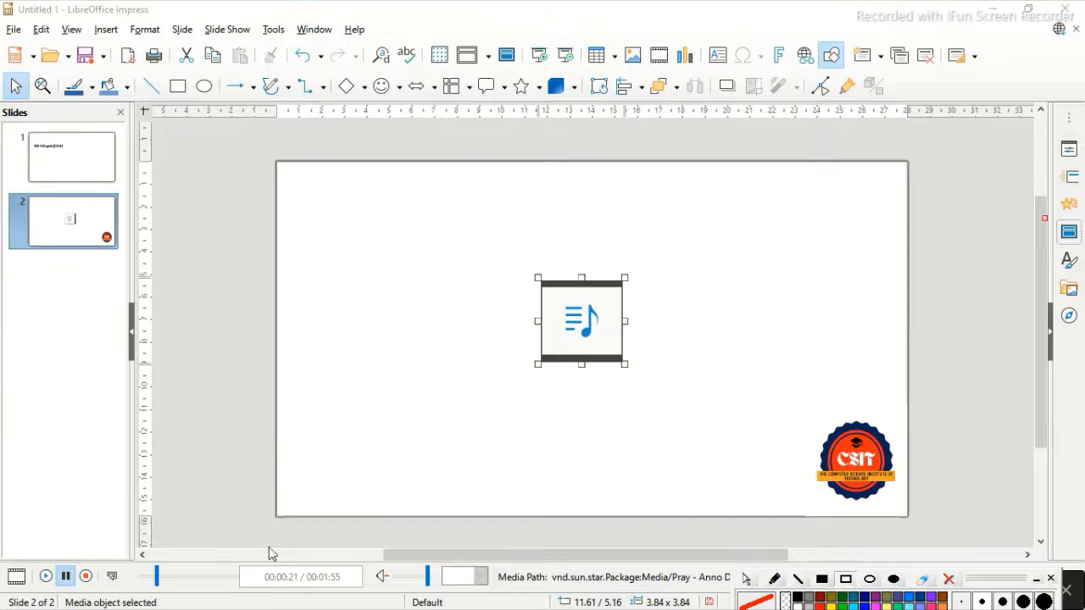
{"action": "left_click_drag", "start_coordinate": [5, 565], "coordinate": [157, 609]}
{"action": "mouse_move", "coordinate": [254, 602]}
{"action": "left_mouse_down"}
{"action": "mouse_move", "coordinate": [683, 607]}
{"action": "mouse_move", "coordinate": [678, 599]}
{"action": "left_mouse_up"}
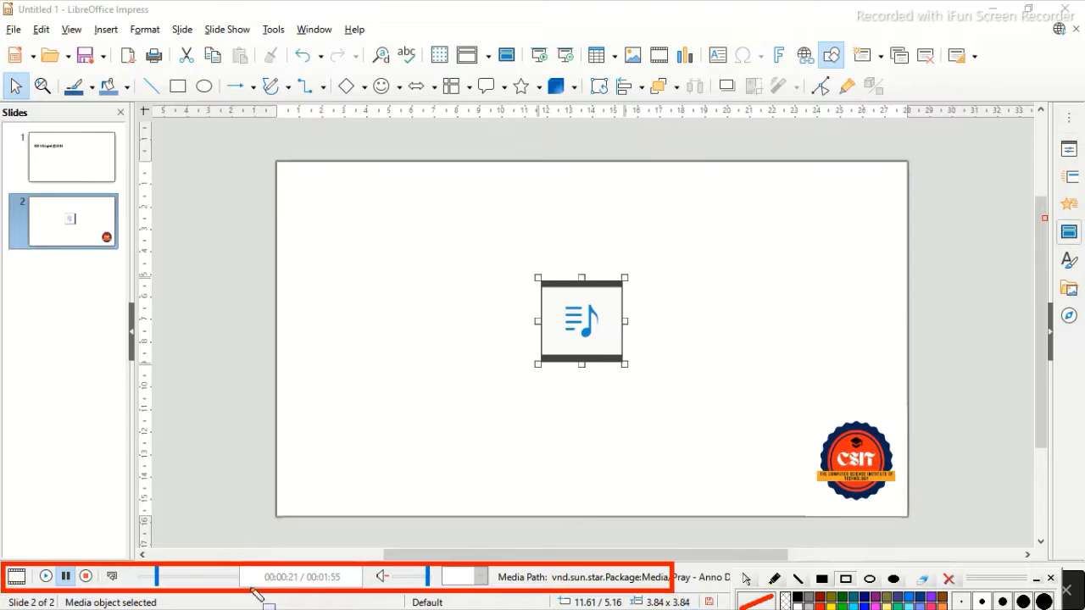
{"action": "left_click", "coordinate": [950, 580]}
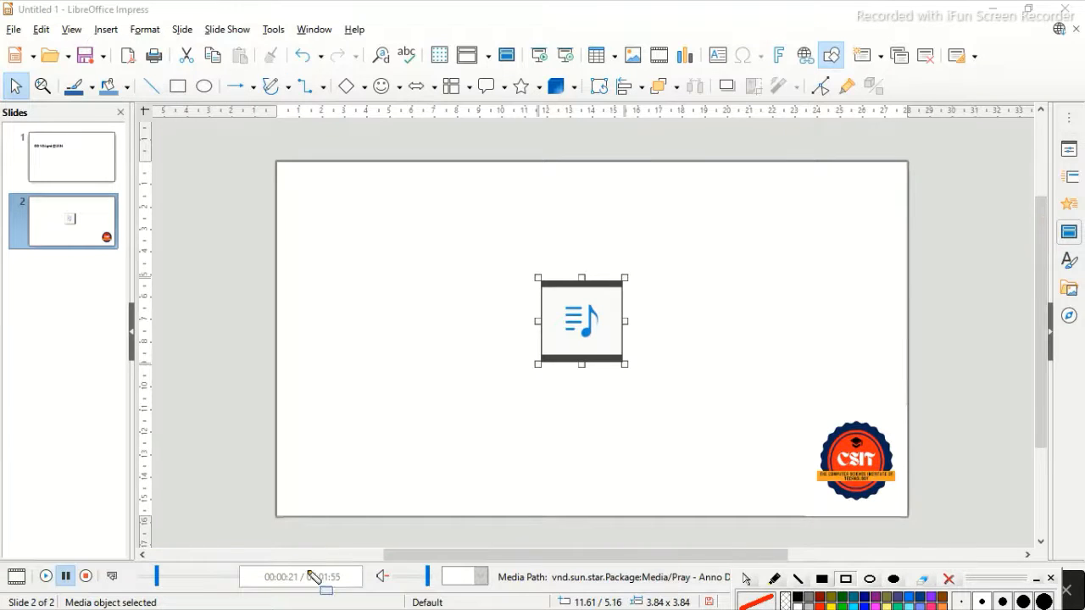
{"action": "left_click_drag", "start_coordinate": [254, 564], "coordinate": [311, 598]}
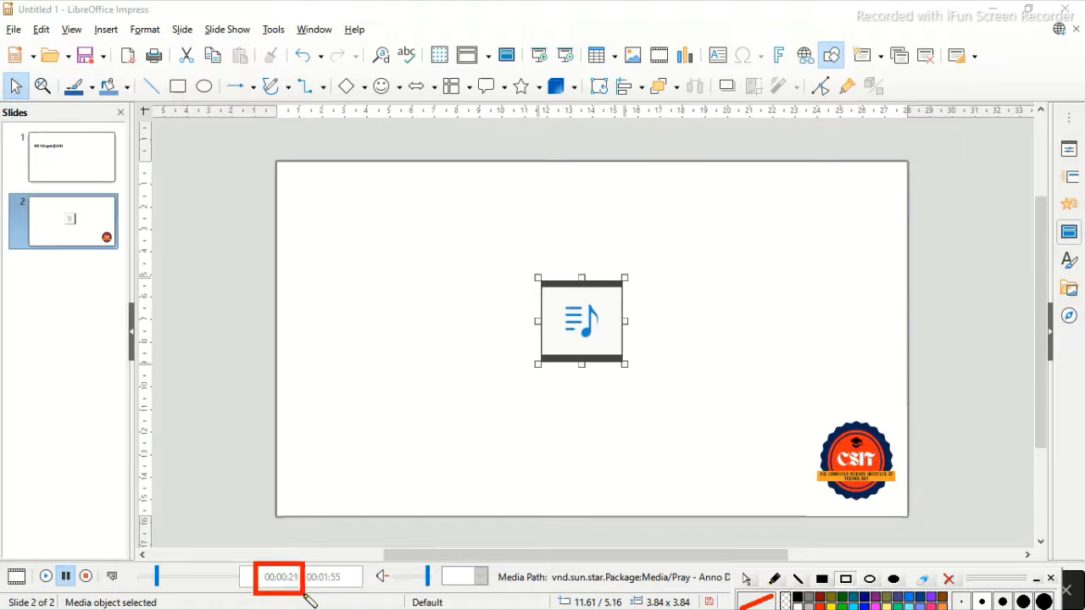
{"action": "left_click", "coordinate": [946, 580]}
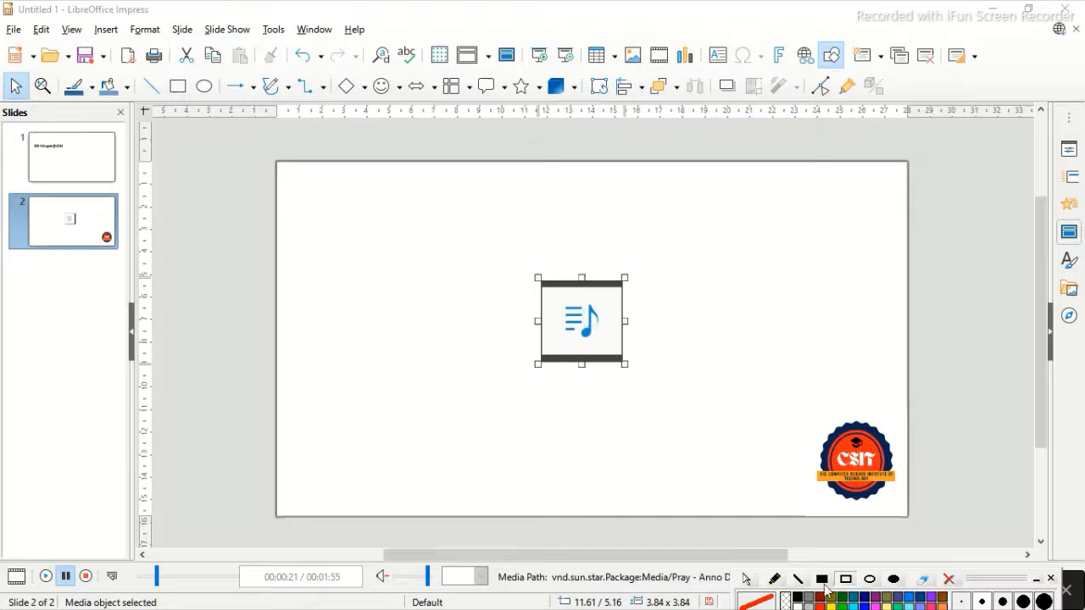
{"action": "left_click", "coordinate": [746, 579]}
Step: Shrink the audio icon to about 1.00 × 1.00 cm and place it in the slide's upper-right corner at about X 27.00 cm, Y 0.00 cm
{"action": "left_click_drag", "start_coordinate": [586, 301], "coordinate": [776, 467]}
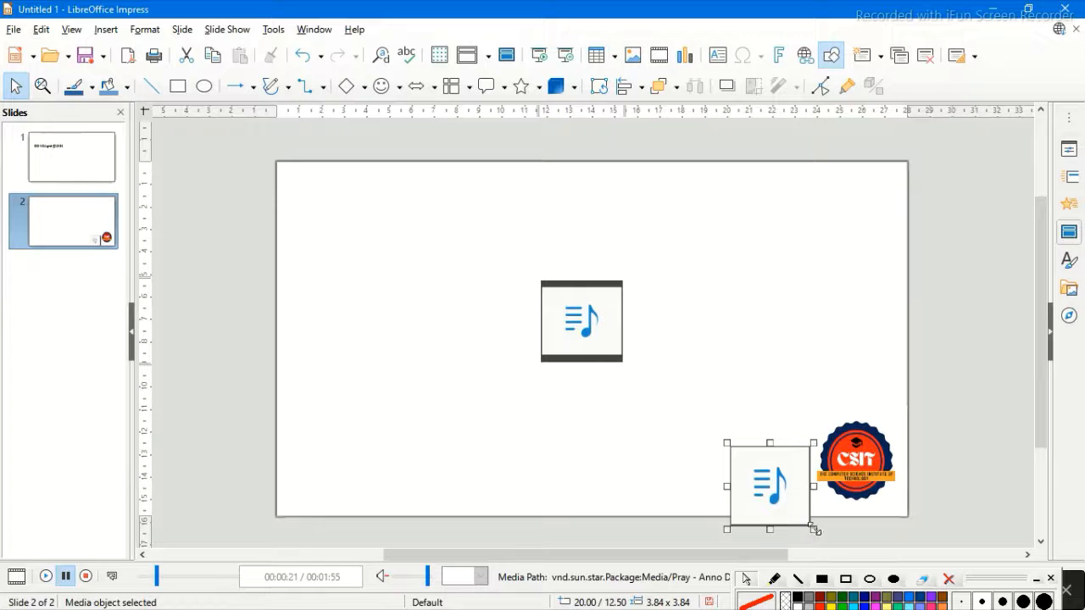
{"action": "left_click_drag", "start_coordinate": [812, 528], "coordinate": [892, 177]}
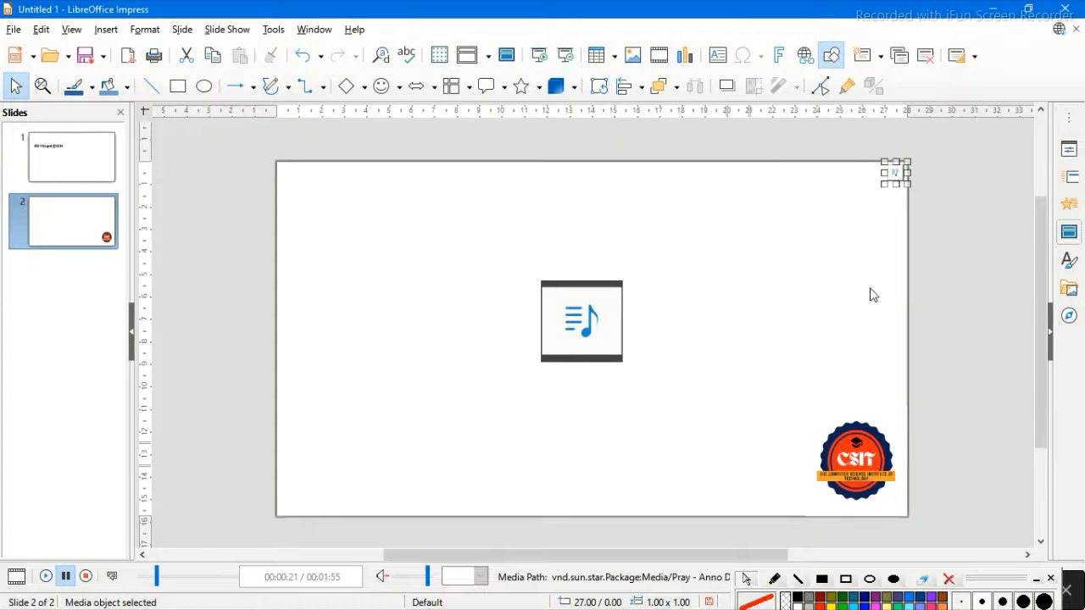
{"action": "left_click", "coordinate": [873, 294]}
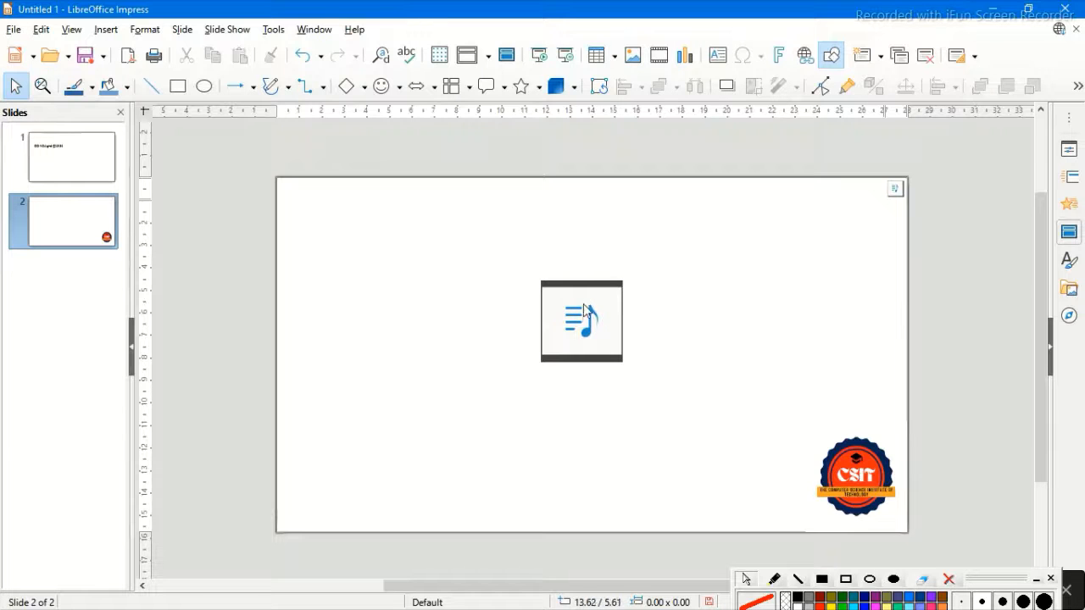
{"action": "left_click", "coordinate": [895, 188]}
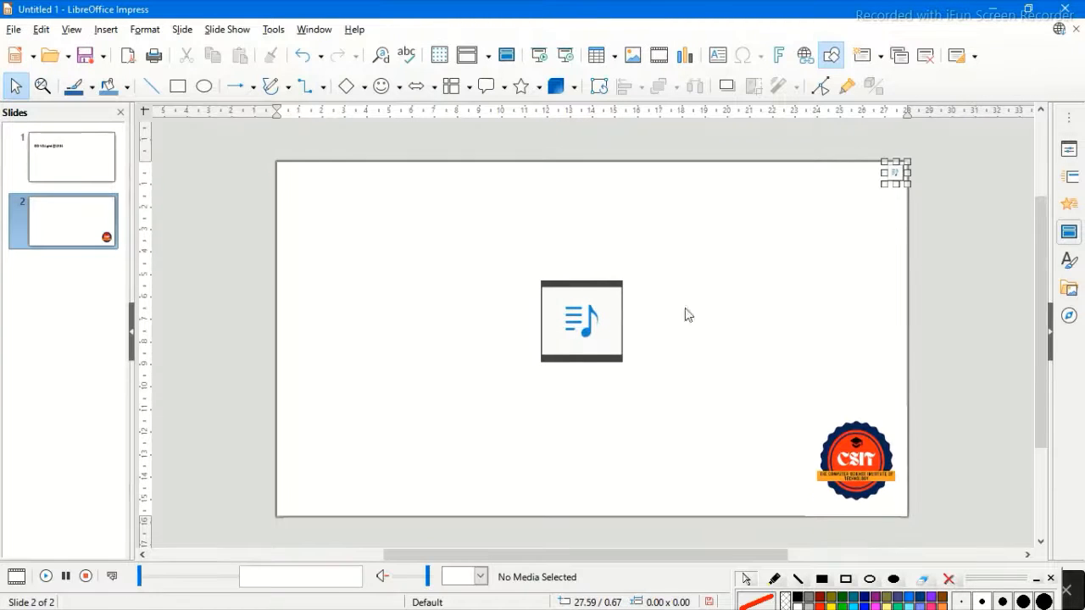
Step: Delete the small audio icon in the slide's upper-right corner
{"action": "left_click", "coordinate": [565, 346]}
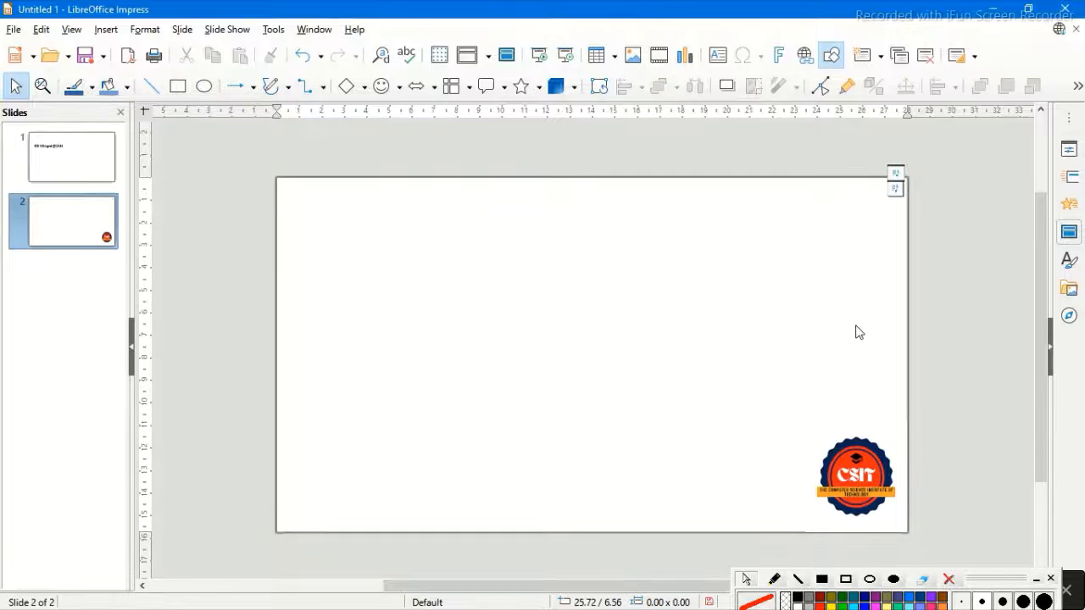
{"action": "left_click", "coordinate": [895, 175]}
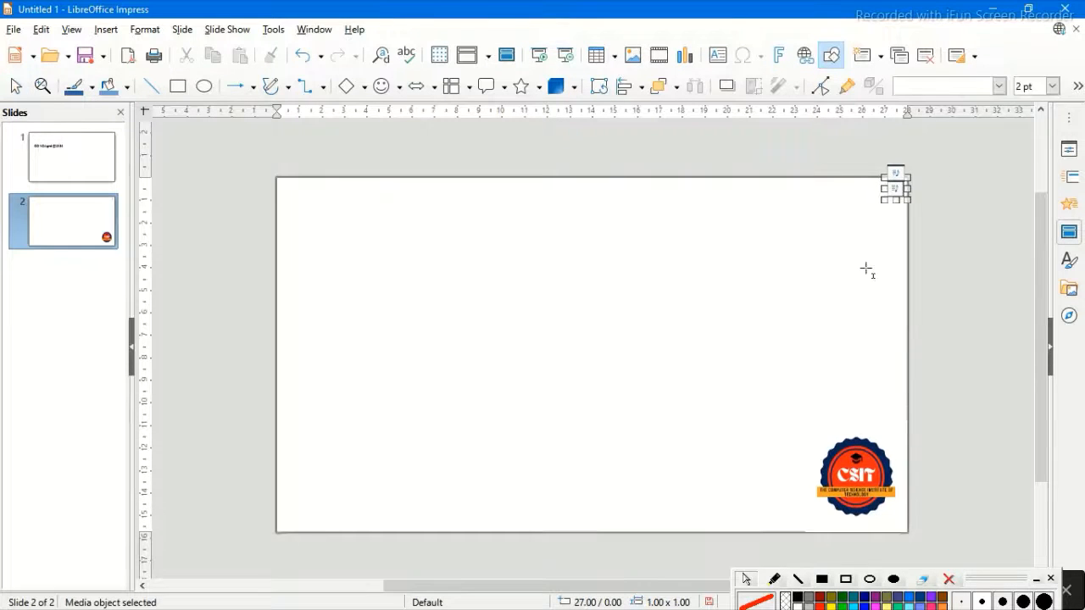
{"action": "key", "text": "F2"}
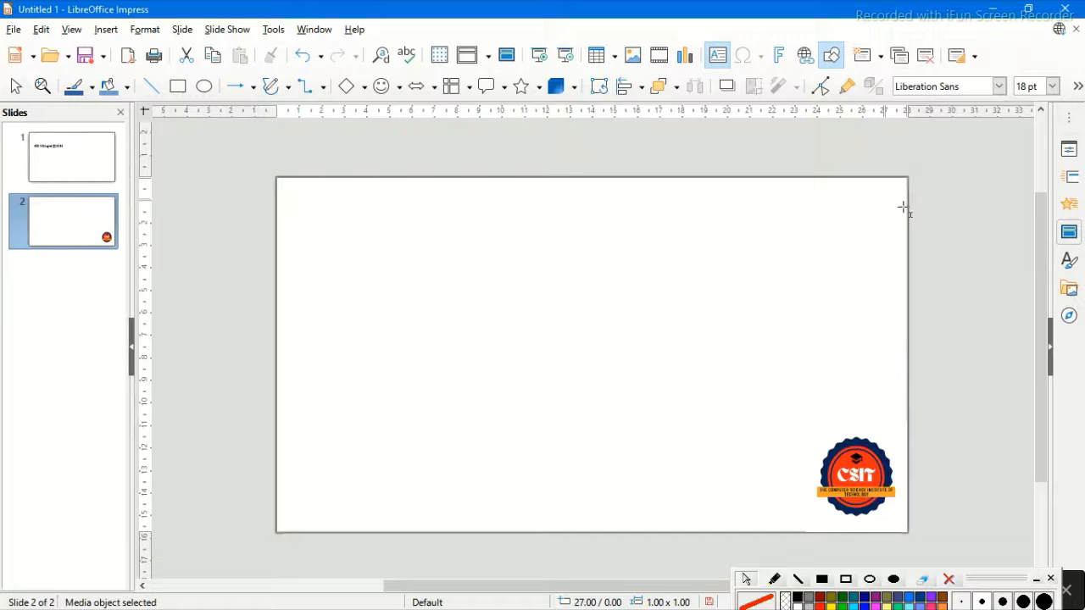
Step: Insert the audio file "Pray - Anno Domini Beats" from Downloads on slide 2 and set the media view scale to 50%
{"action": "left_click", "coordinate": [119, 30]}
{"action": "left_click", "coordinate": [123, 71]}
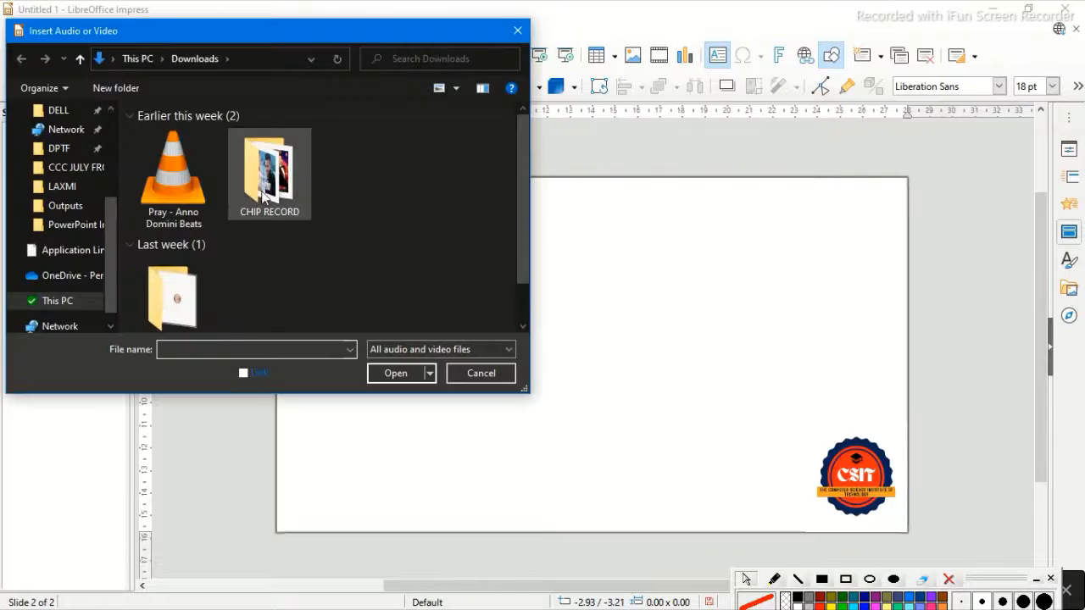
{"action": "left_click", "coordinate": [176, 173]}
{"action": "left_click", "coordinate": [390, 375]}
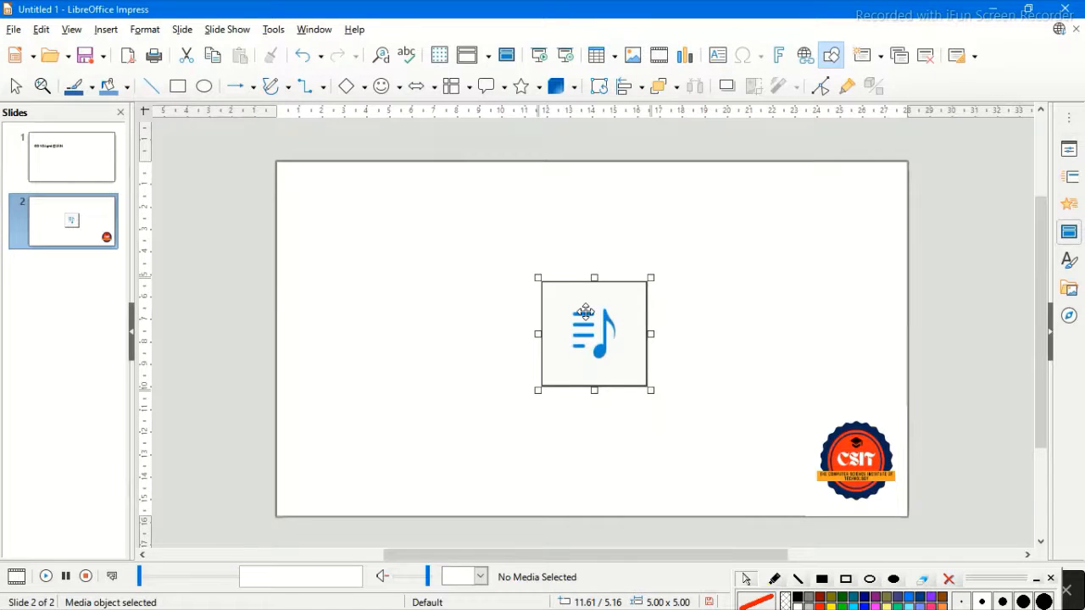
{"action": "left_click", "coordinate": [106, 28]}
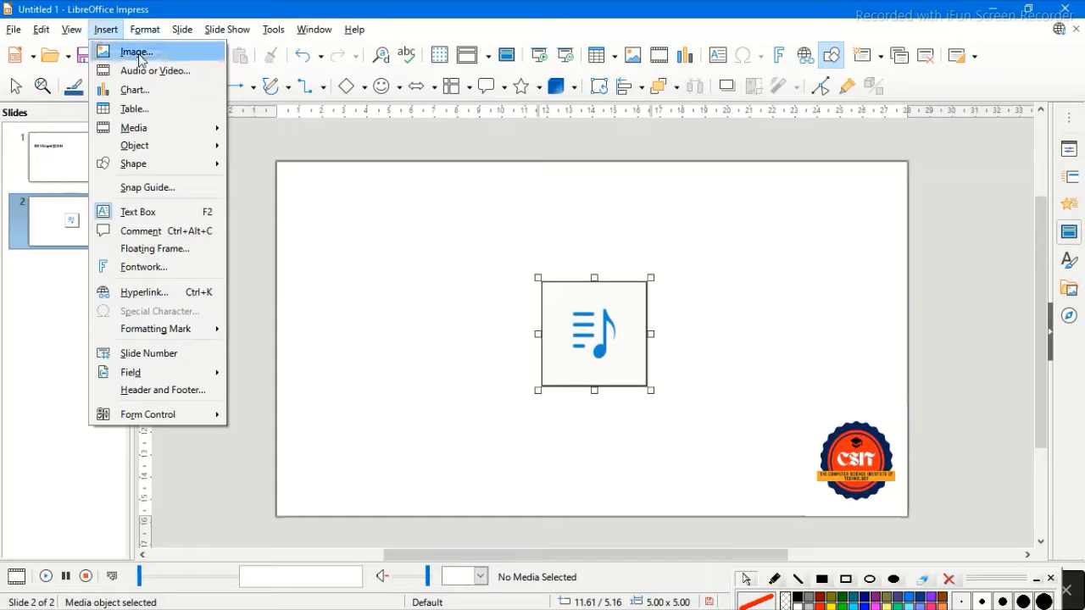
{"action": "left_click", "coordinate": [512, 382]}
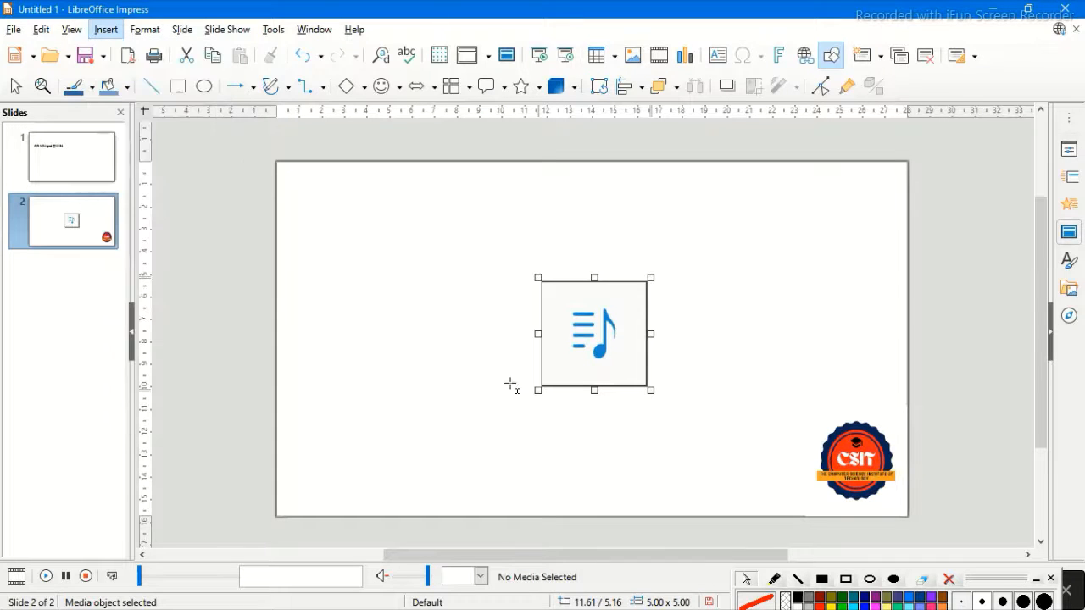
{"action": "left_click", "coordinate": [480, 577]}
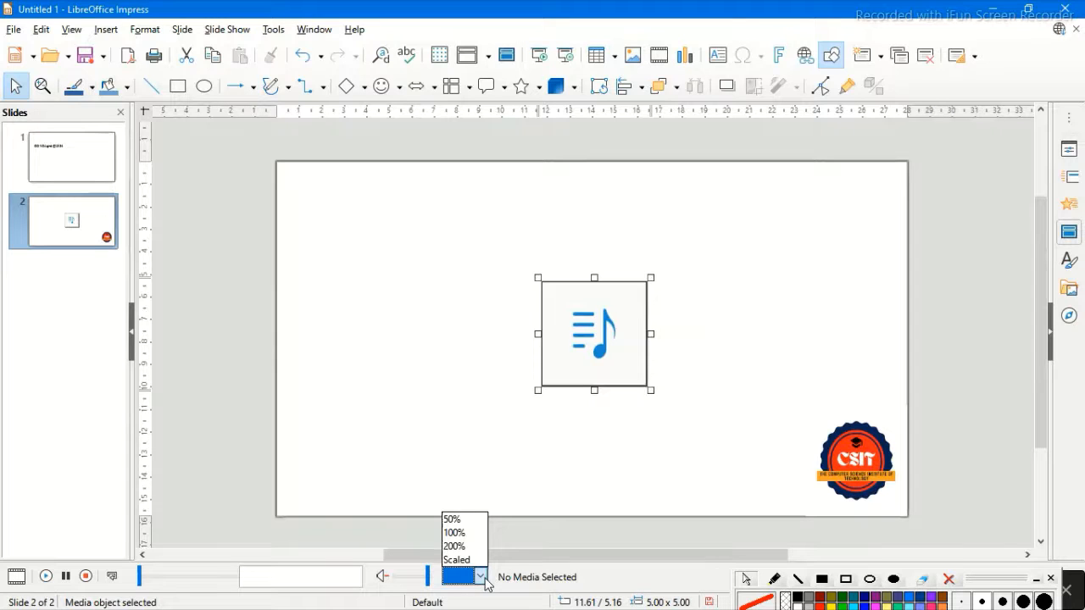
{"action": "left_click", "coordinate": [462, 524]}
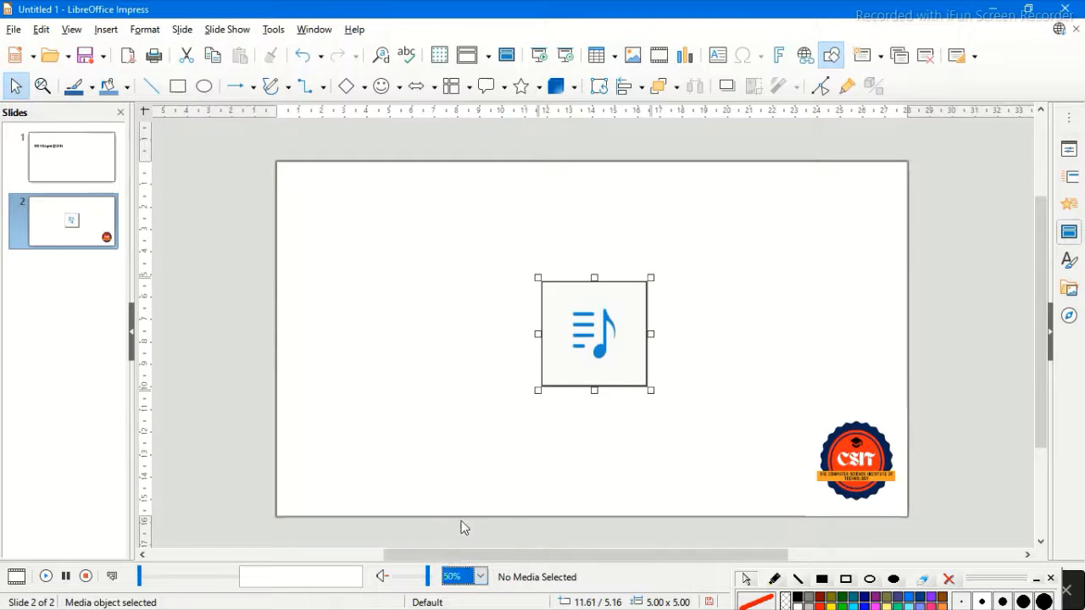
Step: Shrink the audio icon to about 0.84 × 0.84 cm and place it in the slide's upper-right corner at about X 27.00 cm, Y 0.00 cm
{"action": "left_click_drag", "start_coordinate": [610, 365], "coordinate": [502, 286]}
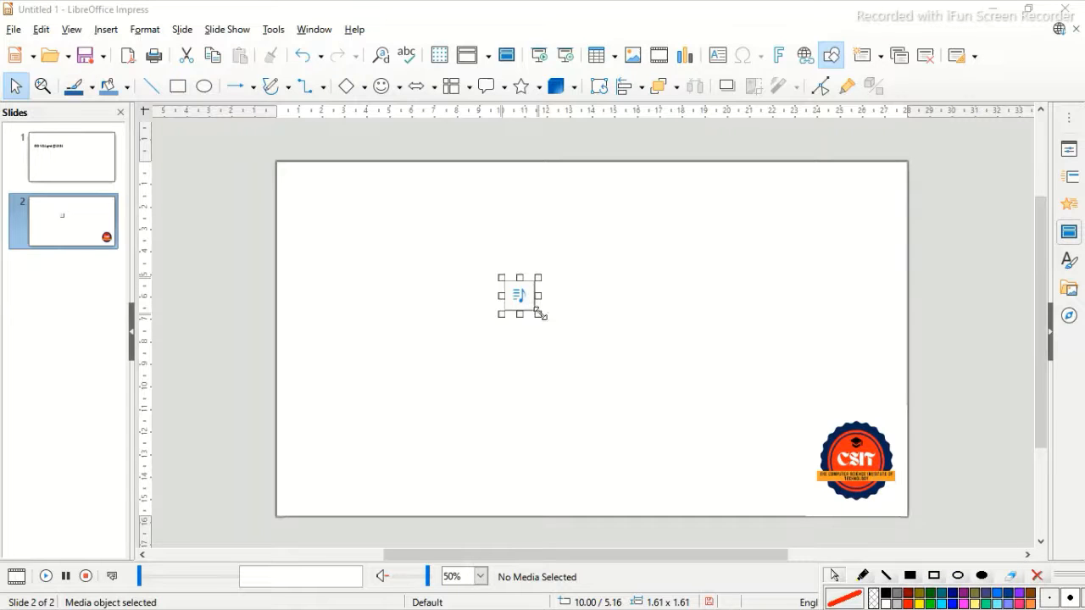
{"action": "left_click_drag", "start_coordinate": [539, 313], "coordinate": [896, 174]}
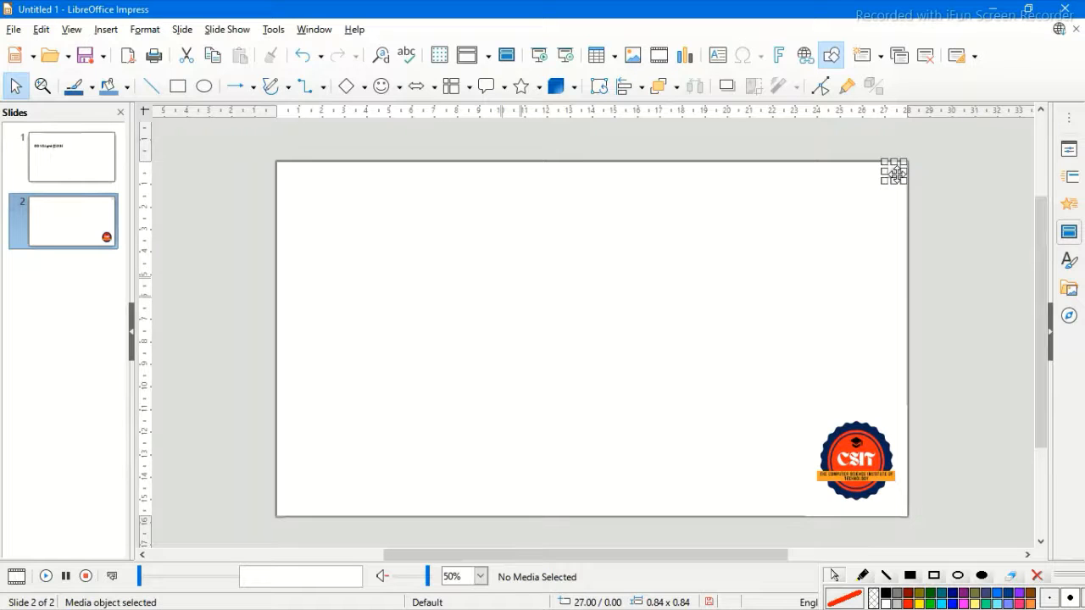
{"action": "left_click", "coordinate": [812, 283]}
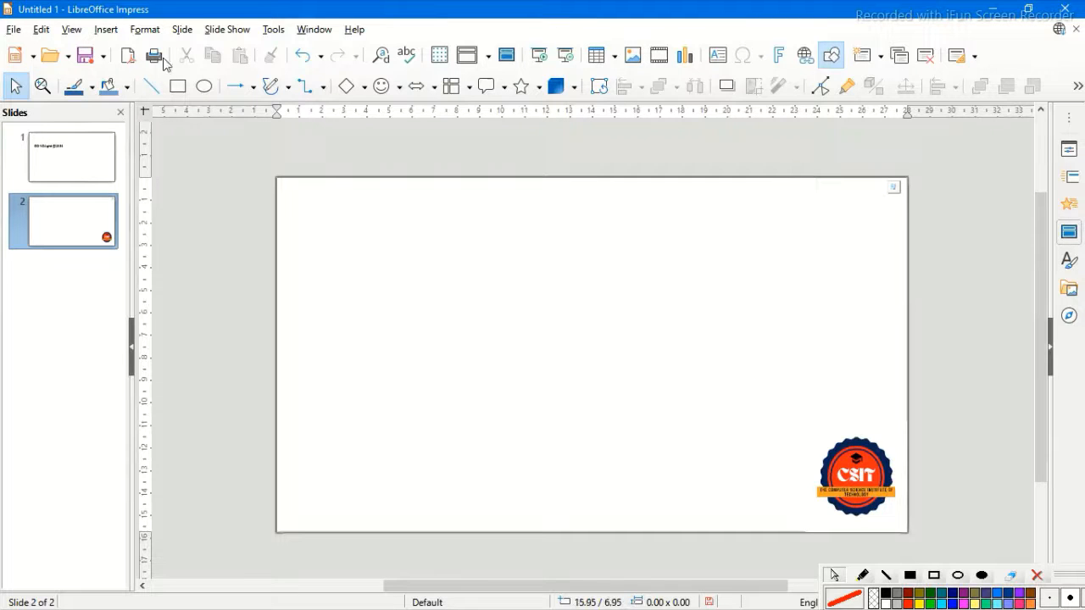
Step: Insert a default column chart on slide 2 and look at its available chart types without changing them
{"action": "left_click", "coordinate": [93, 30]}
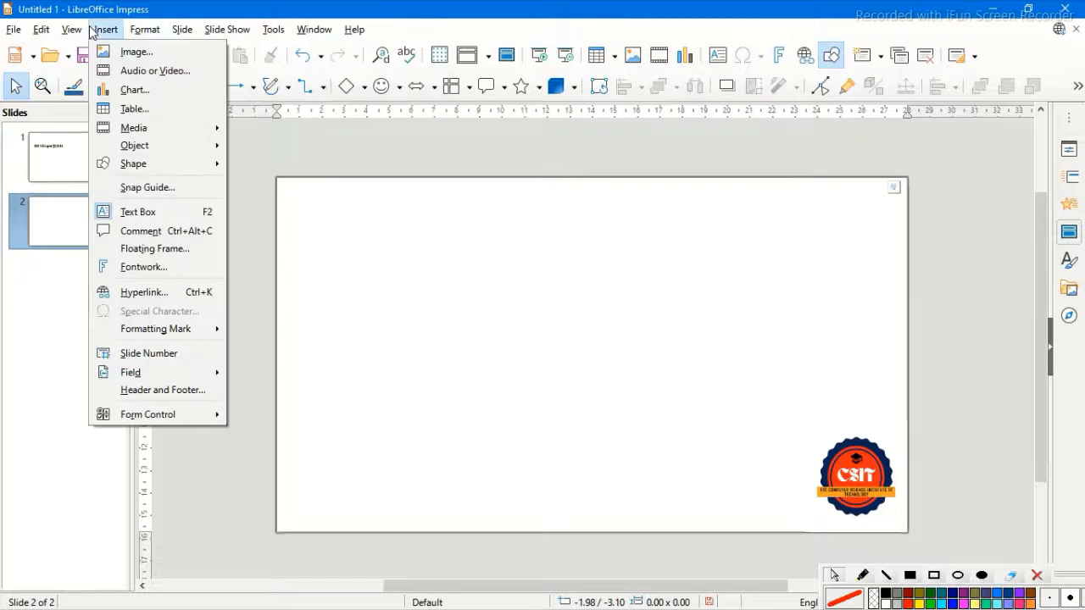
{"action": "left_click", "coordinate": [133, 94]}
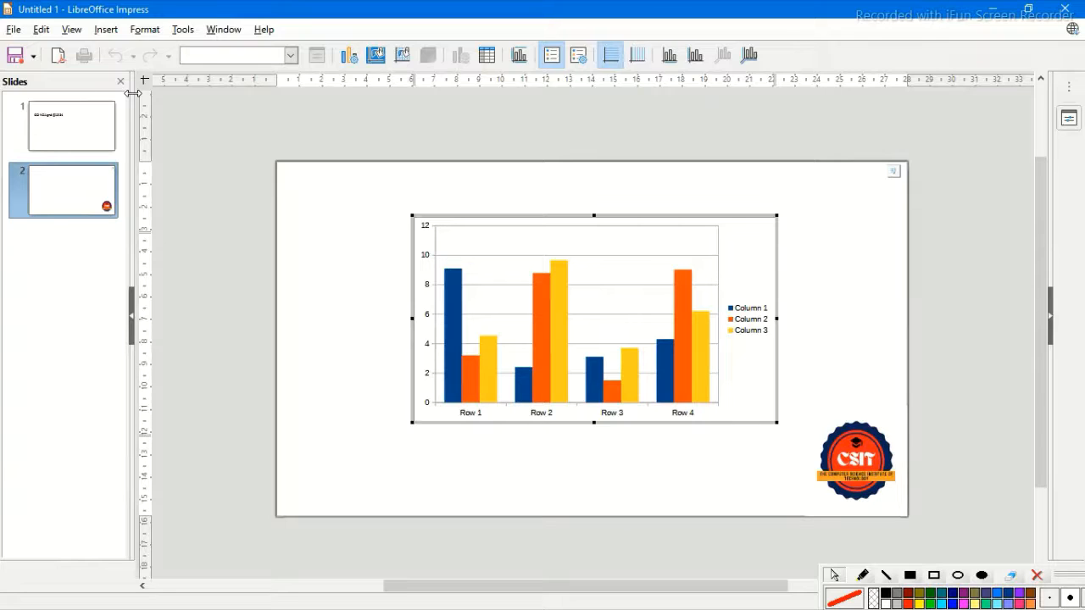
{"action": "left_click", "coordinate": [351, 57]}
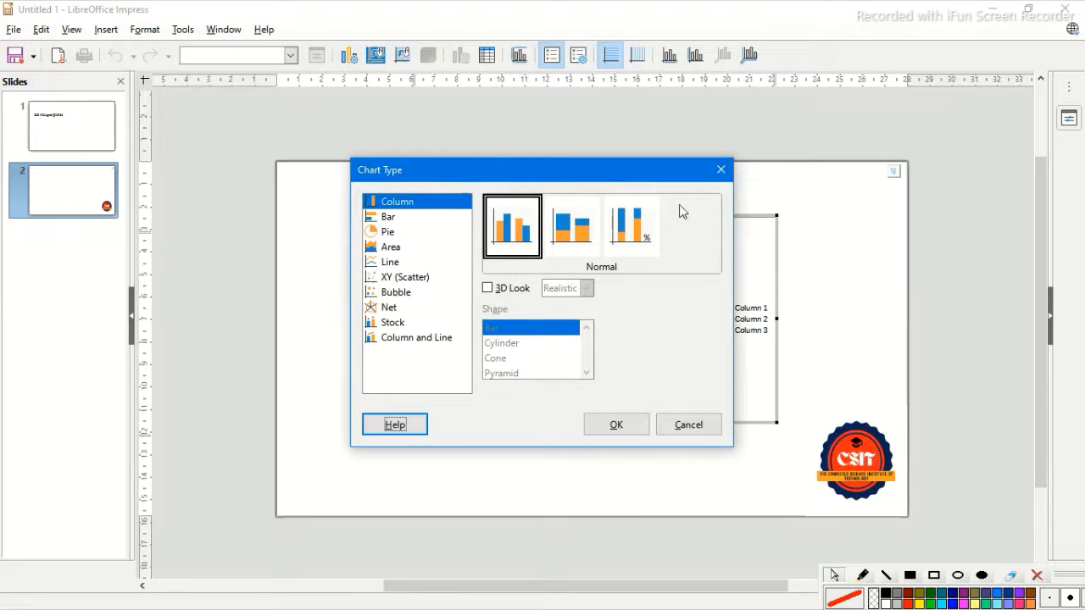
{"action": "left_click", "coordinate": [721, 170]}
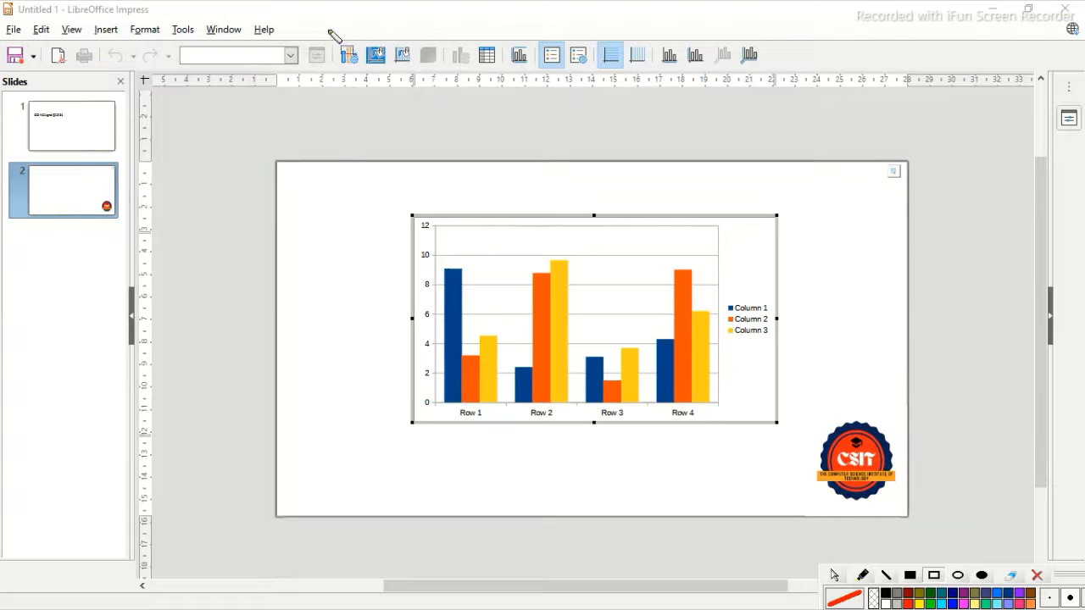
Step: Mark the chart type tool with a temporary red rectangle and reopen the chart type options
{"action": "left_click_drag", "start_coordinate": [327, 28], "coordinate": [366, 83]}
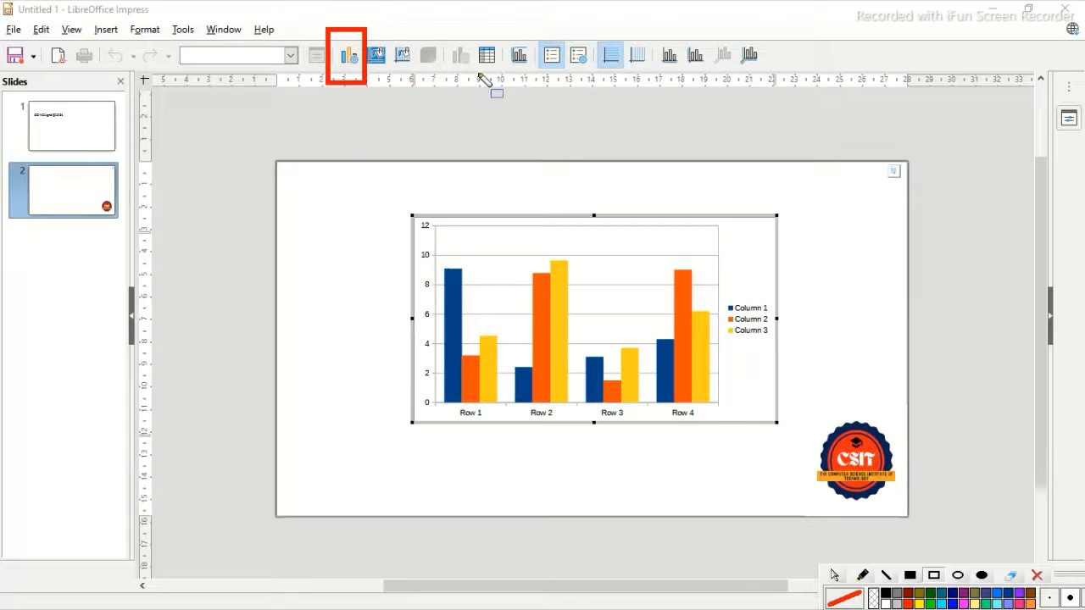
{"action": "left_click", "coordinate": [834, 575]}
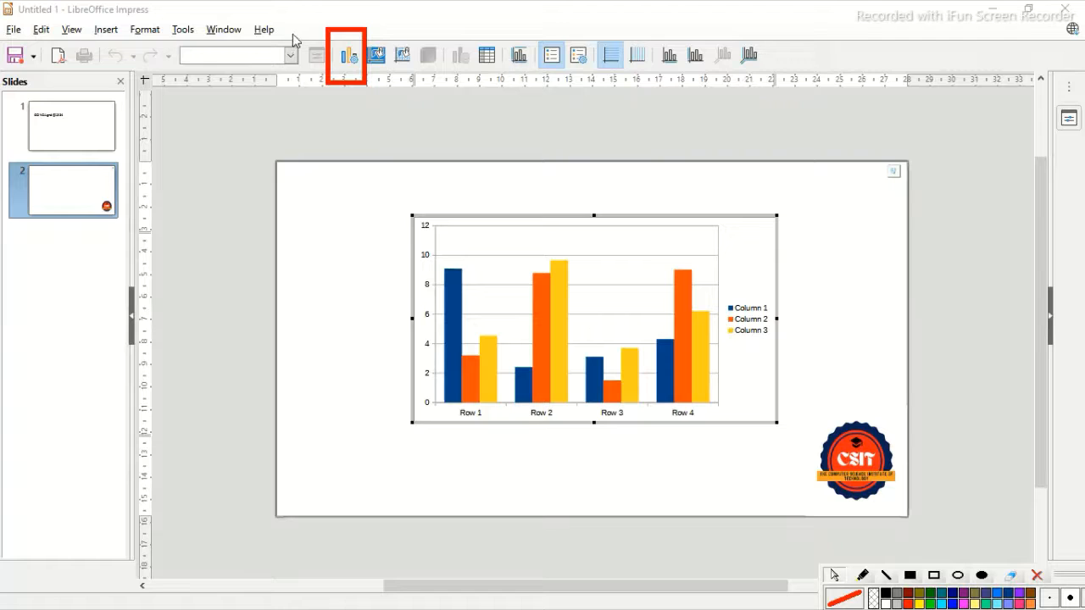
{"action": "left_click", "coordinate": [347, 56]}
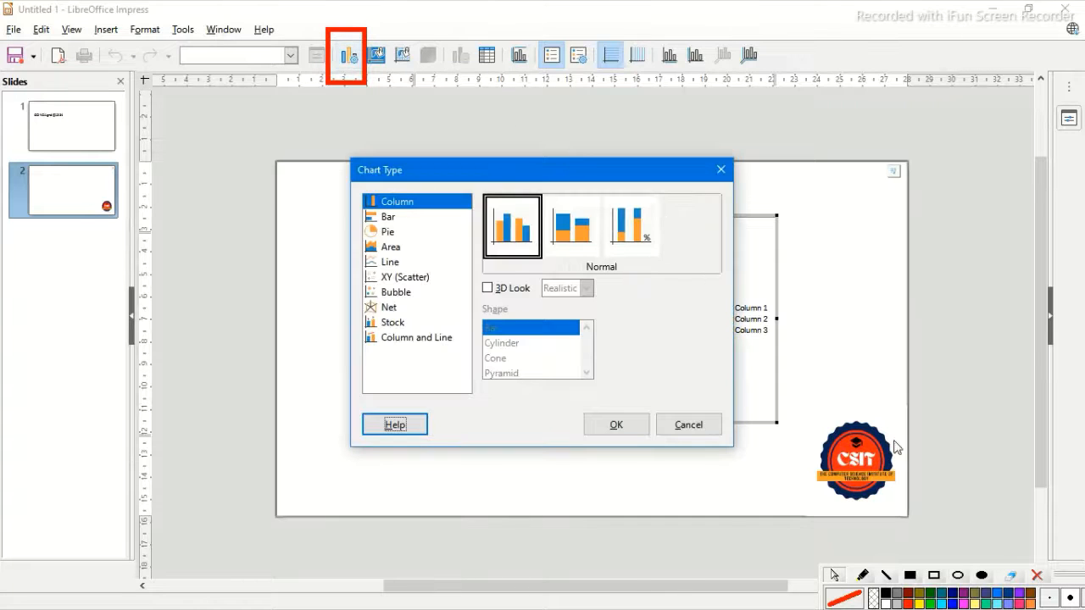
{"action": "left_click", "coordinate": [1038, 577]}
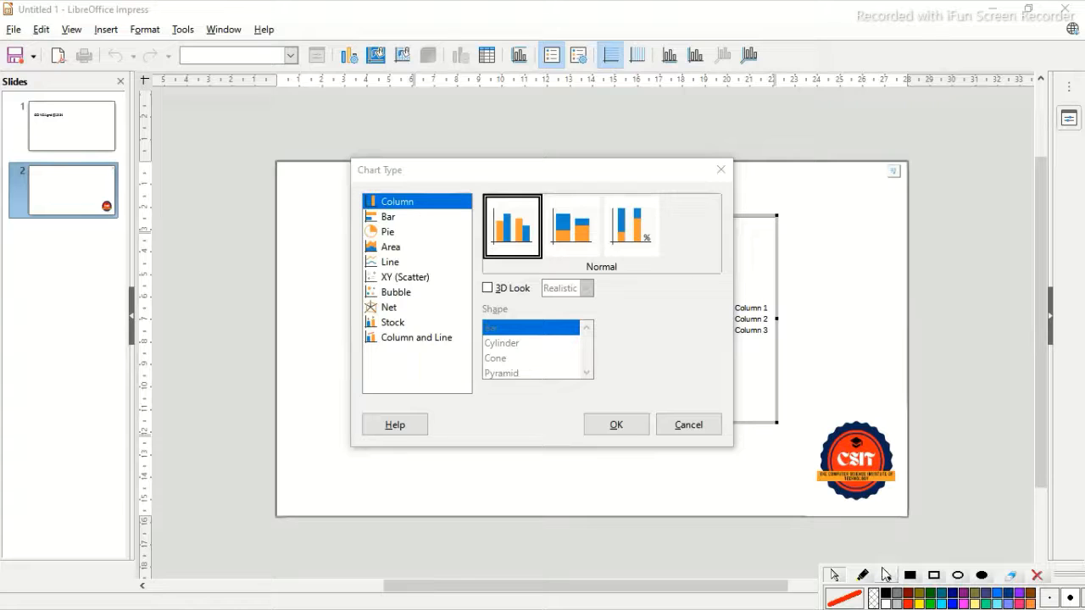
Step: Outline the list of chart types in the dialog with a red annotation rectangle
{"action": "left_click", "coordinate": [887, 576]}
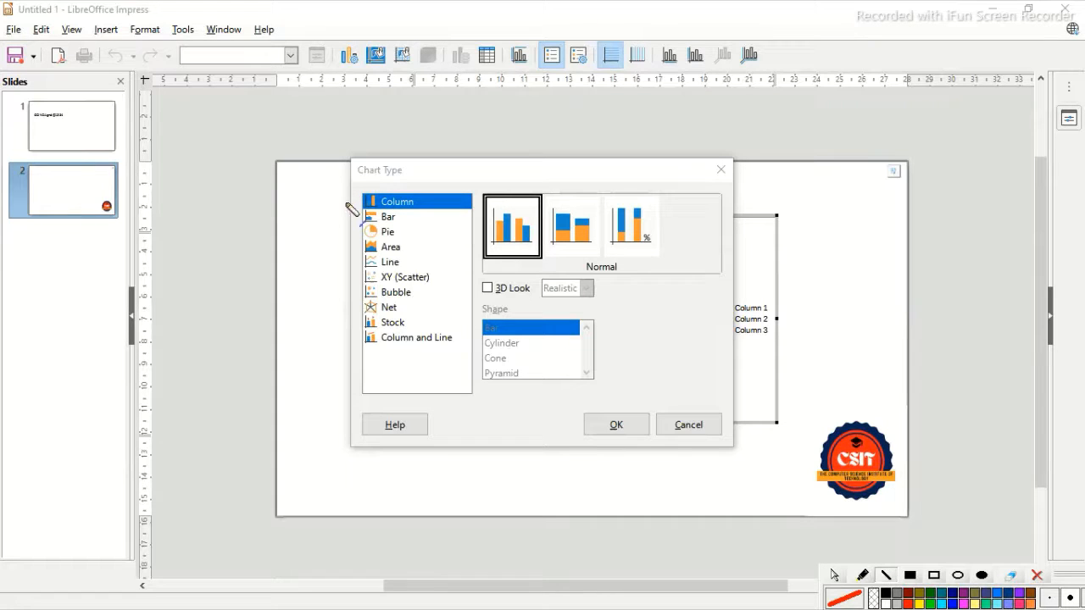
{"action": "mouse_move", "coordinate": [344, 200]}
{"action": "left_mouse_down"}
{"action": "mouse_move", "coordinate": [438, 243]}
{"action": "mouse_move", "coordinate": [447, 309]}
{"action": "left_mouse_up"}
{"action": "left_click_drag", "start_coordinate": [462, 237], "coordinate": [455, 228]}
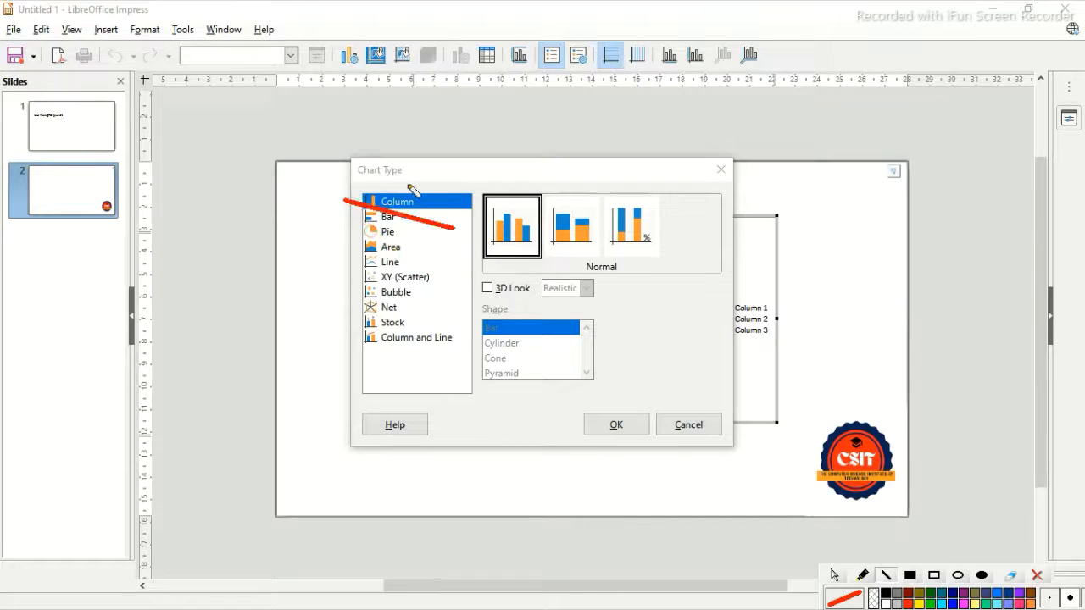
{"action": "mouse_move", "coordinate": [407, 186]}
{"action": "left_mouse_down"}
{"action": "mouse_move", "coordinate": [348, 208]}
{"action": "mouse_move", "coordinate": [345, 198]}
{"action": "left_mouse_up"}
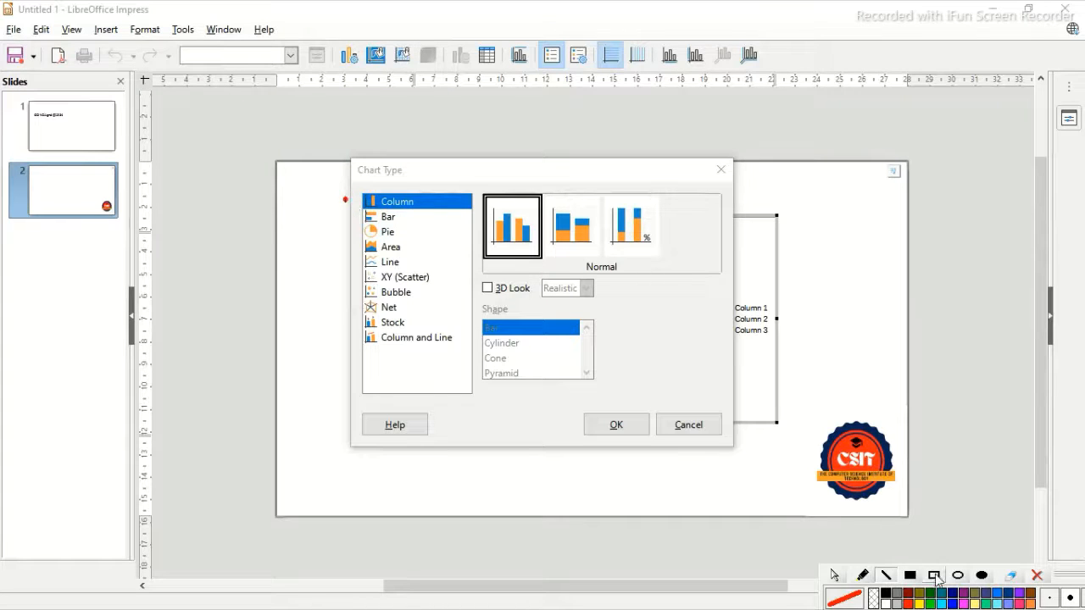
{"action": "left_click", "coordinate": [934, 576]}
{"action": "left_click_drag", "start_coordinate": [353, 185], "coordinate": [521, 248]}
{"action": "mouse_move", "coordinate": [522, 285]}
{"action": "left_mouse_down"}
{"action": "mouse_move", "coordinate": [513, 405]}
{"action": "mouse_move", "coordinate": [486, 387]}
{"action": "left_mouse_up"}
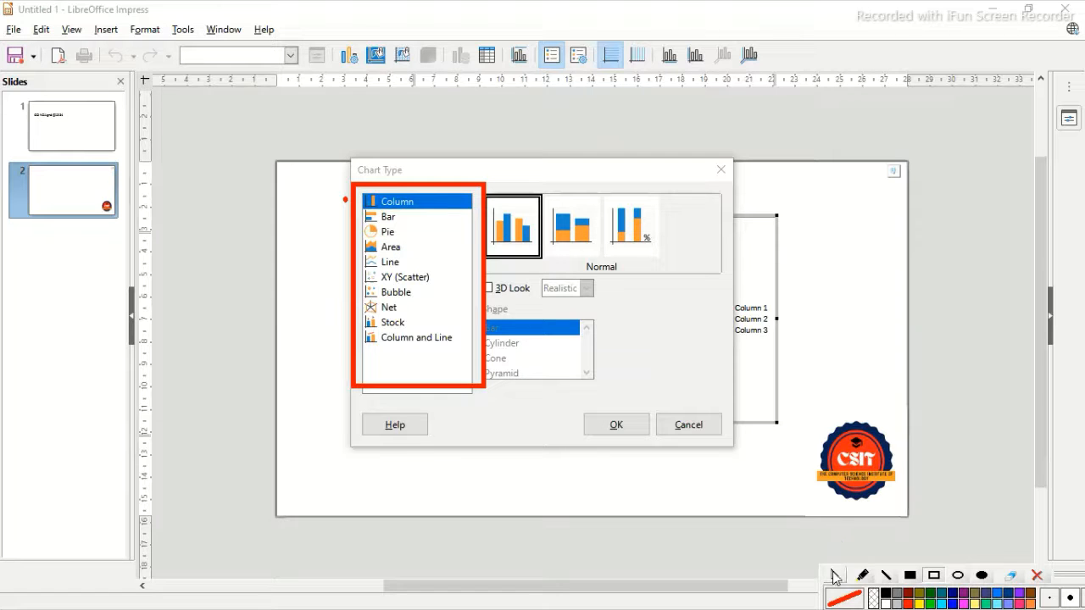
Step: Clear the red annotations and change the chart to a Pie chart with the Normal subtype
{"action": "left_click", "coordinate": [373, 235]}
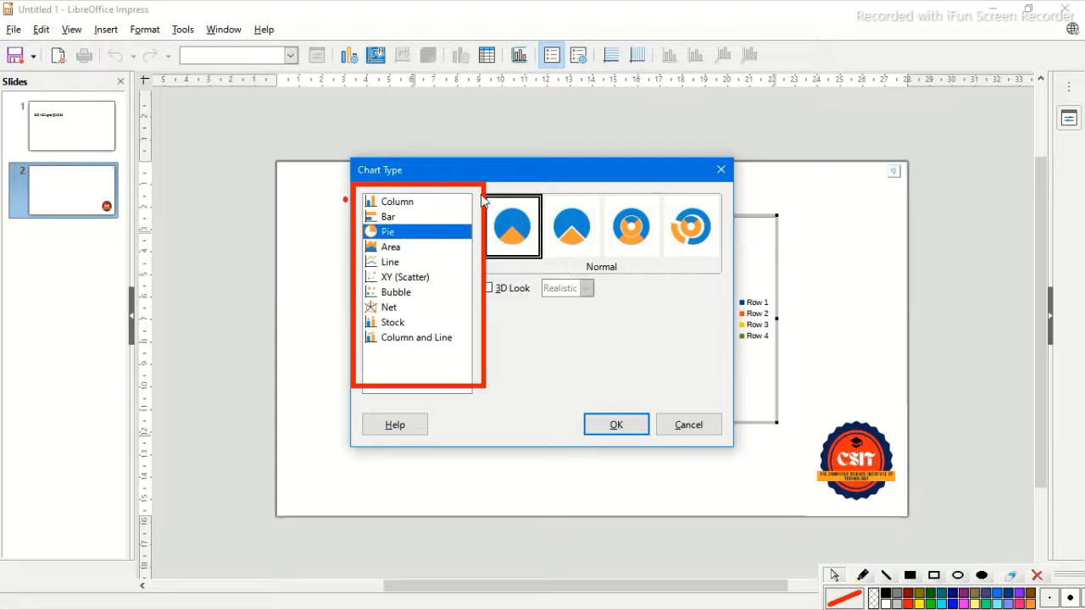
{"action": "left_click", "coordinate": [1037, 576]}
{"action": "left_click", "coordinate": [585, 233]}
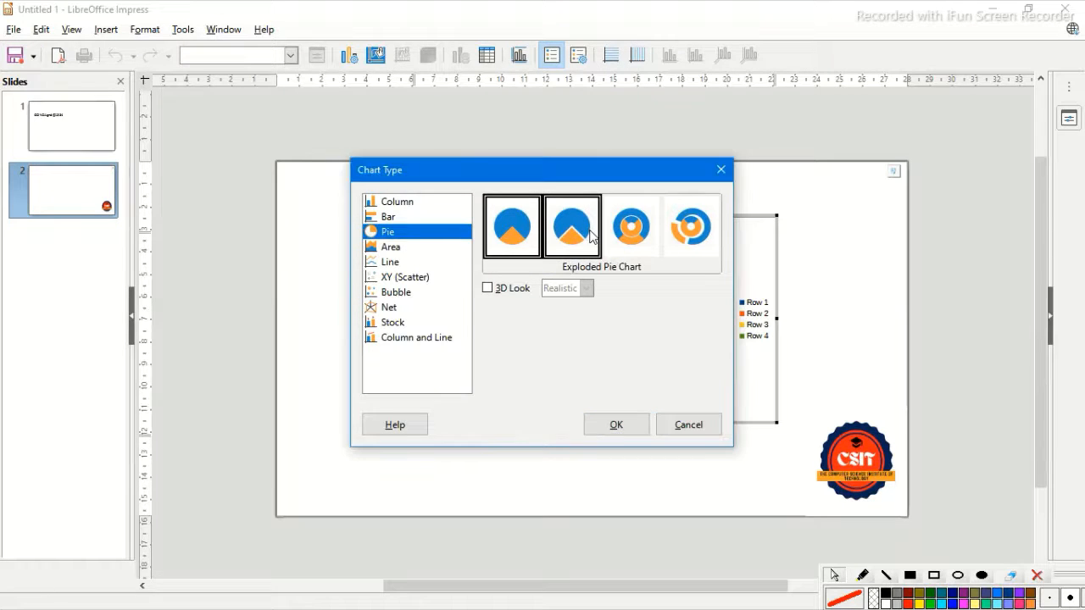
{"action": "left_click", "coordinate": [634, 240]}
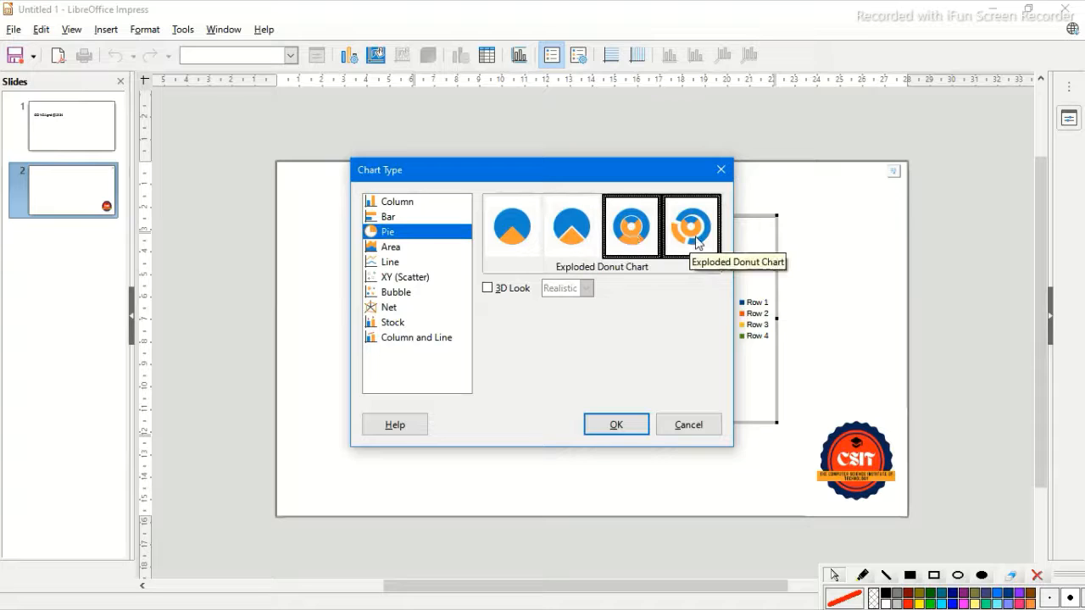
{"action": "left_click", "coordinate": [514, 229]}
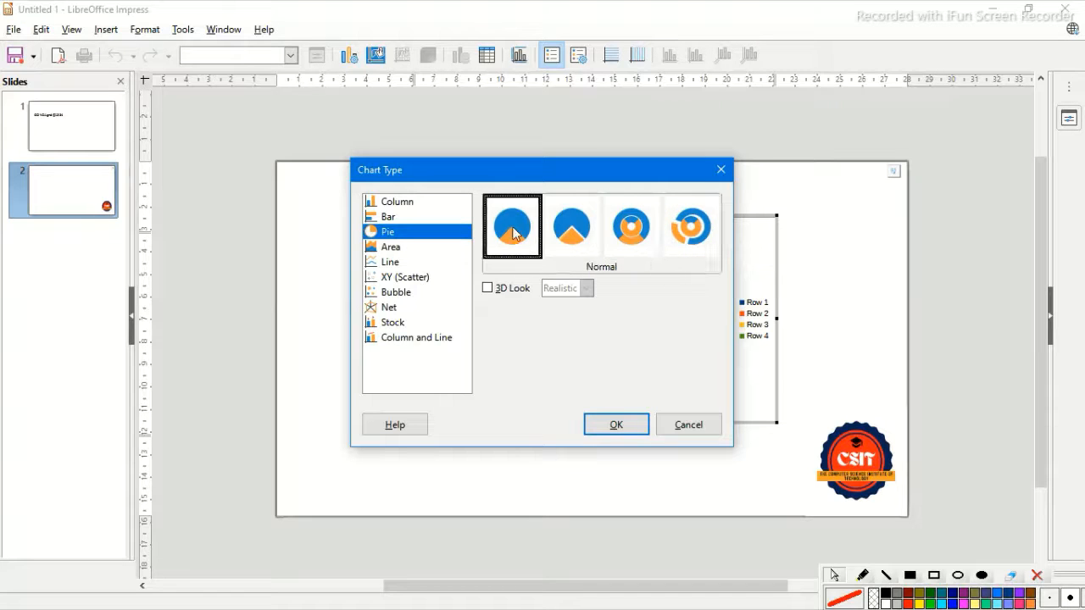
{"action": "left_click", "coordinate": [615, 425]}
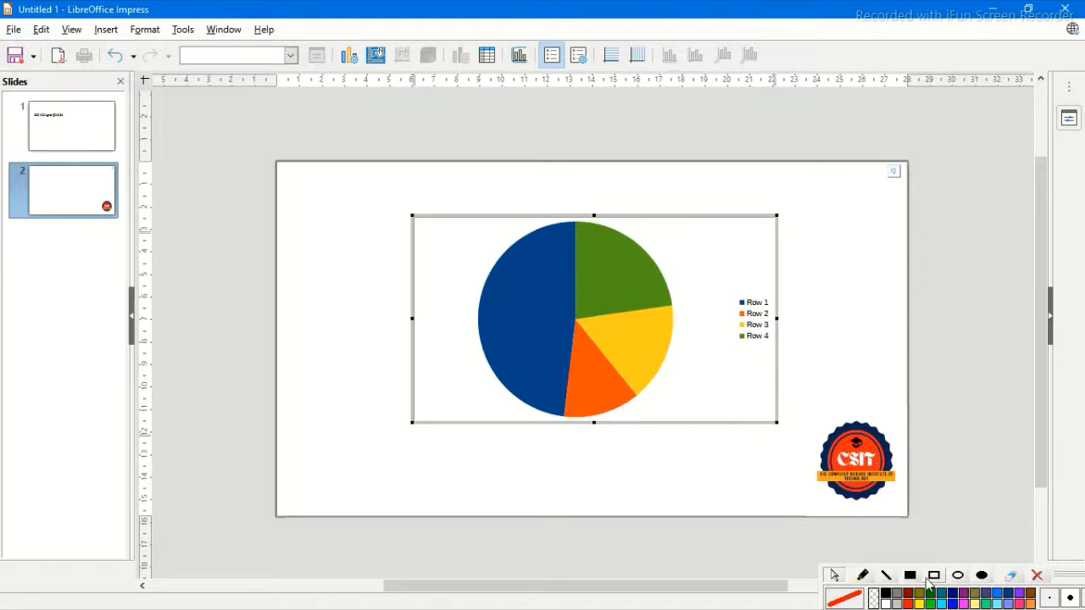
Step: Outline each of the four pie slices with a red annotation rectangle and clear the markings
{"action": "left_click", "coordinate": [931, 577]}
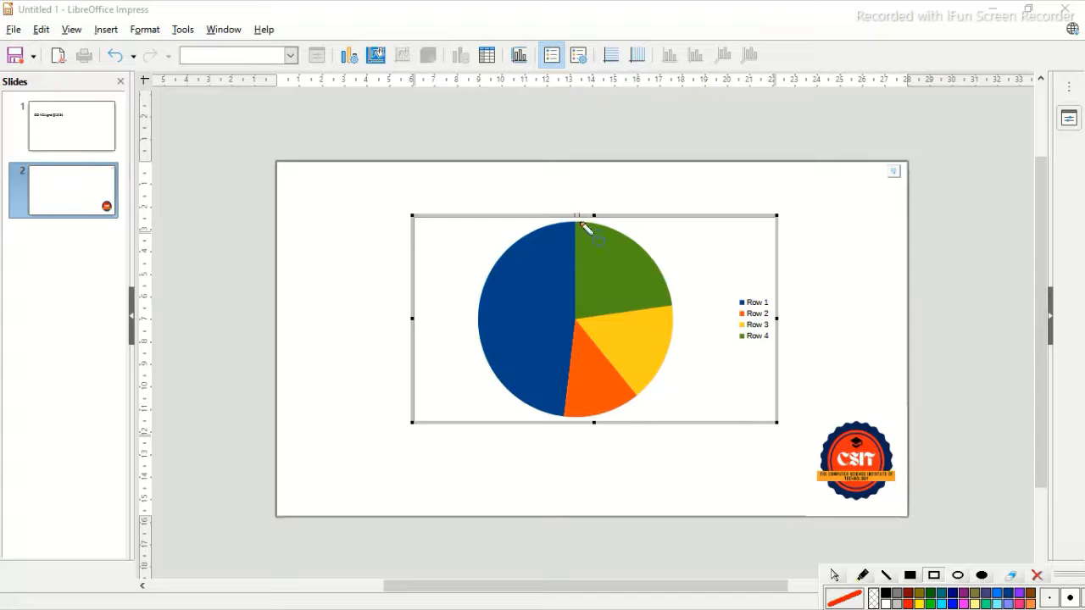
{"action": "left_click_drag", "start_coordinate": [577, 214], "coordinate": [679, 312]}
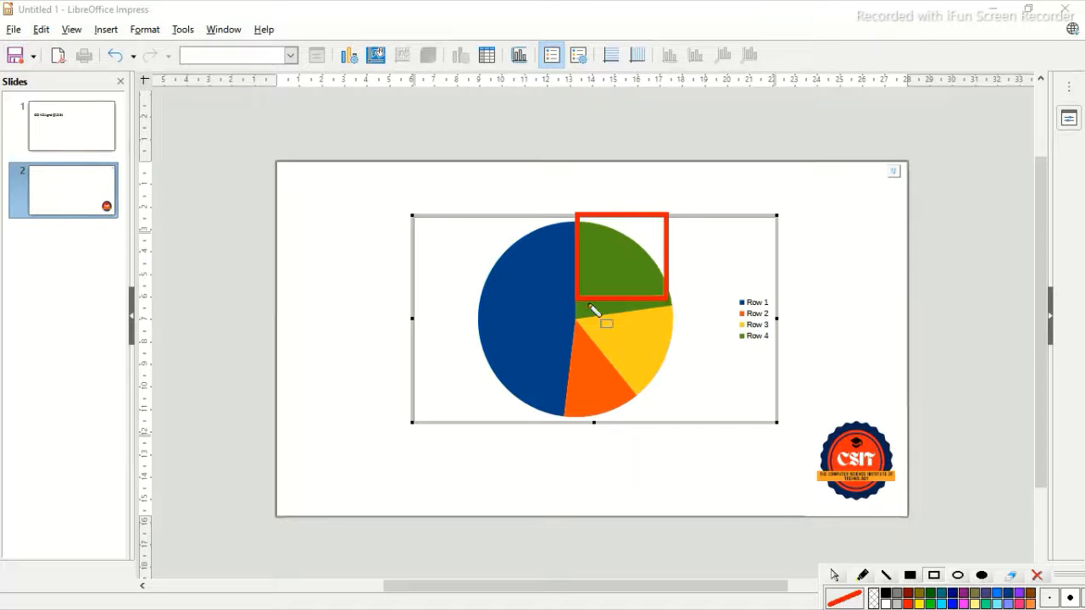
{"action": "left_click_drag", "start_coordinate": [587, 304], "coordinate": [727, 361]}
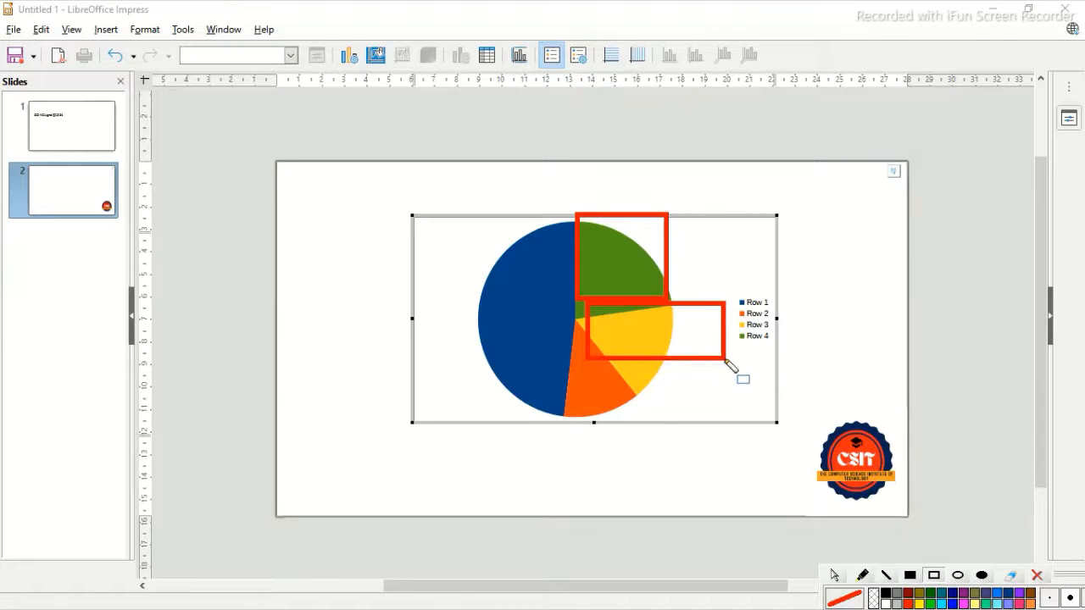
{"action": "left_click_drag", "start_coordinate": [571, 360], "coordinate": [621, 413]}
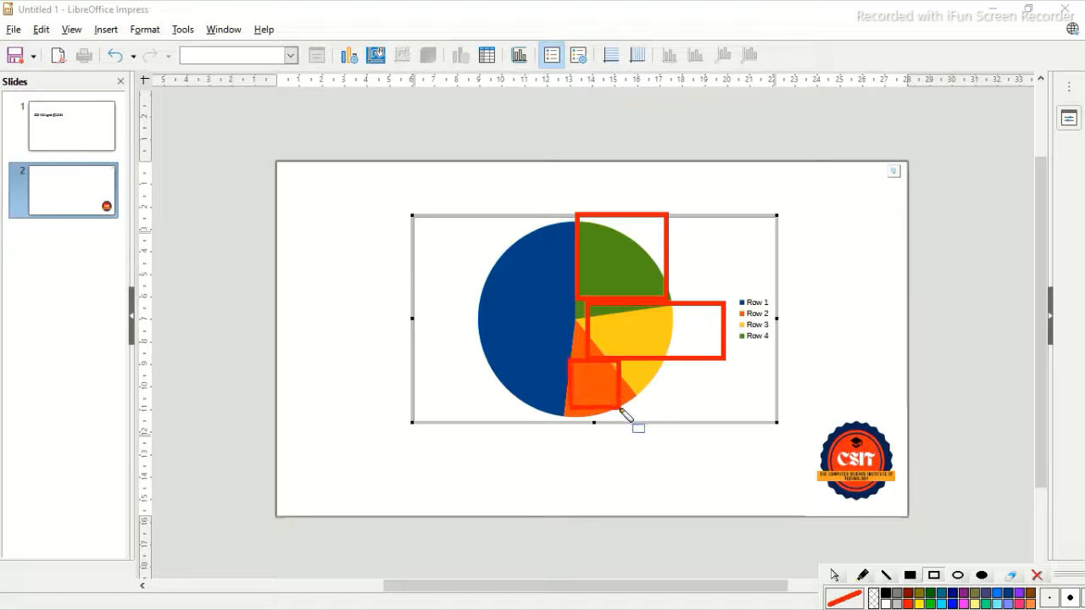
{"action": "left_click_drag", "start_coordinate": [460, 226], "coordinate": [572, 427]}
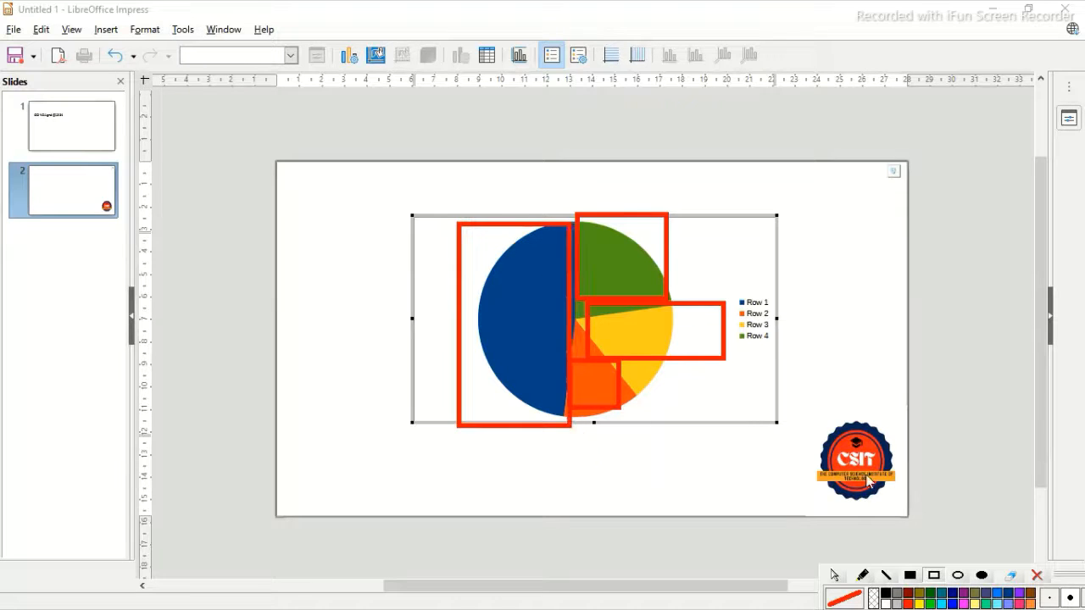
{"action": "left_click", "coordinate": [1038, 577]}
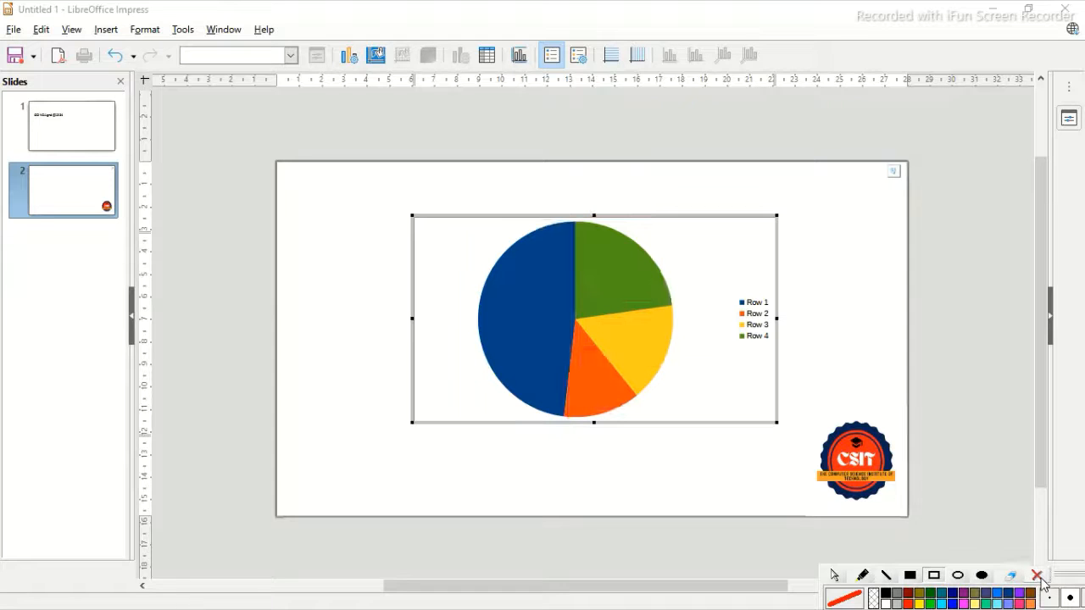
Step: Change the chart to a Bar chart with the Percent Stacked subtype and 3D Look enabled
{"action": "left_click", "coordinate": [833, 578]}
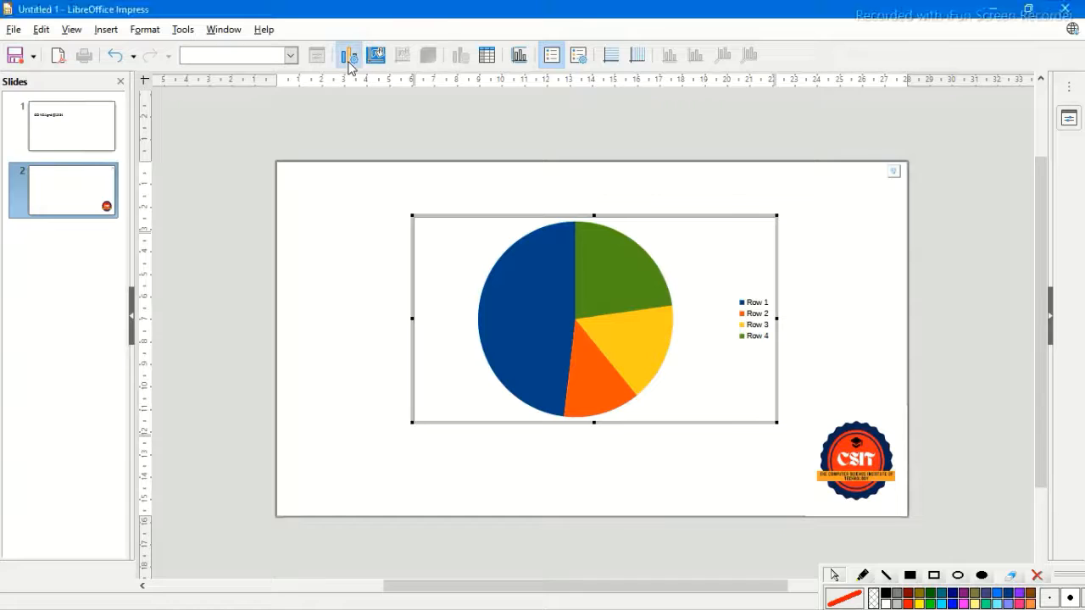
{"action": "left_click", "coordinate": [348, 61]}
{"action": "left_click", "coordinate": [387, 241]}
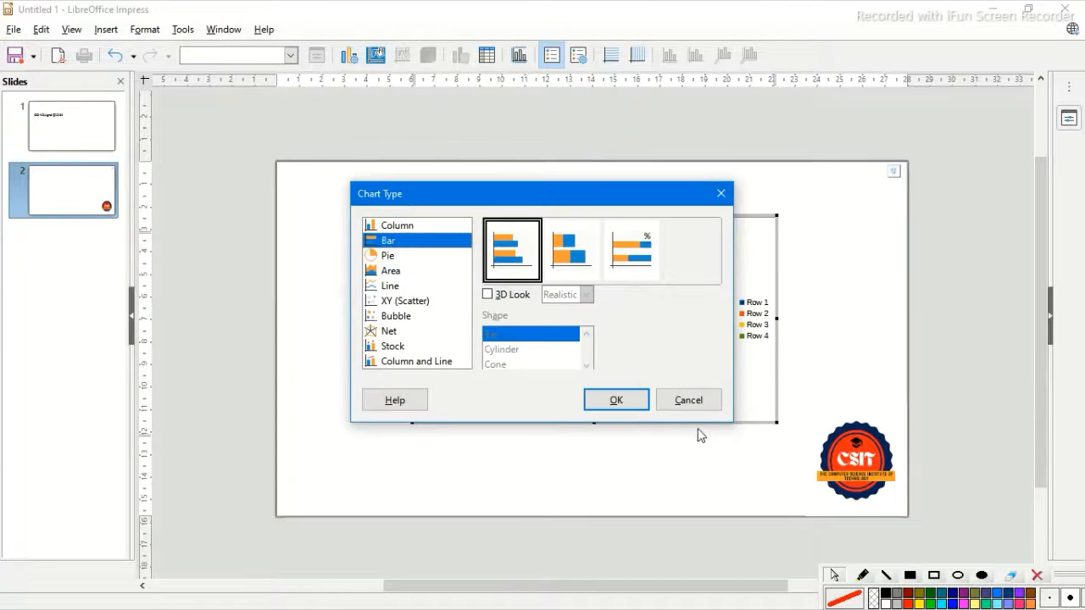
{"action": "left_click", "coordinate": [588, 276]}
{"action": "left_click", "coordinate": [631, 272]}
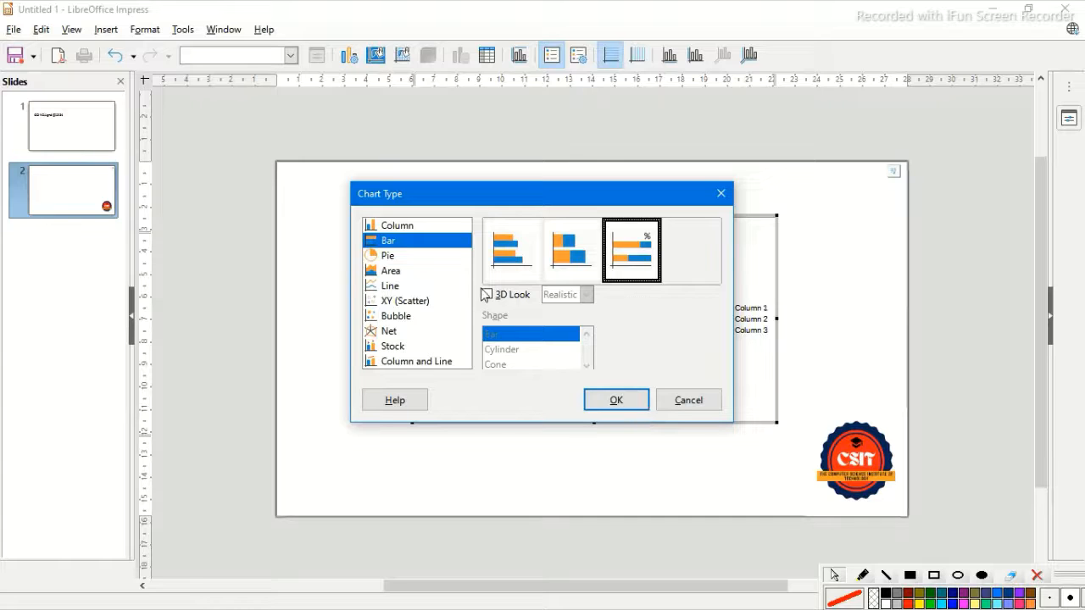
{"action": "left_click", "coordinate": [487, 294]}
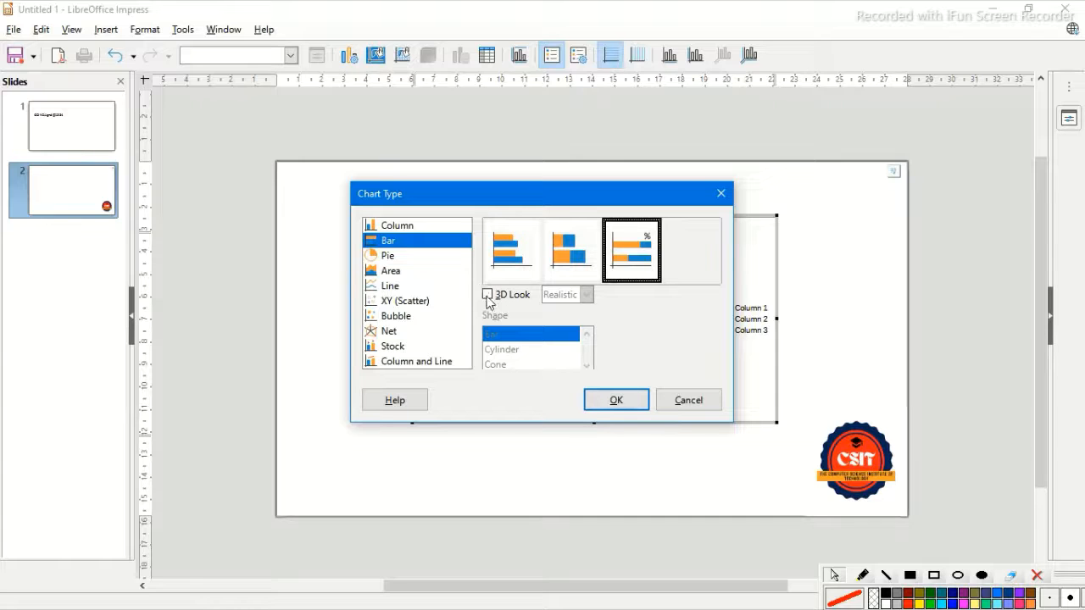
{"action": "left_click", "coordinate": [638, 404]}
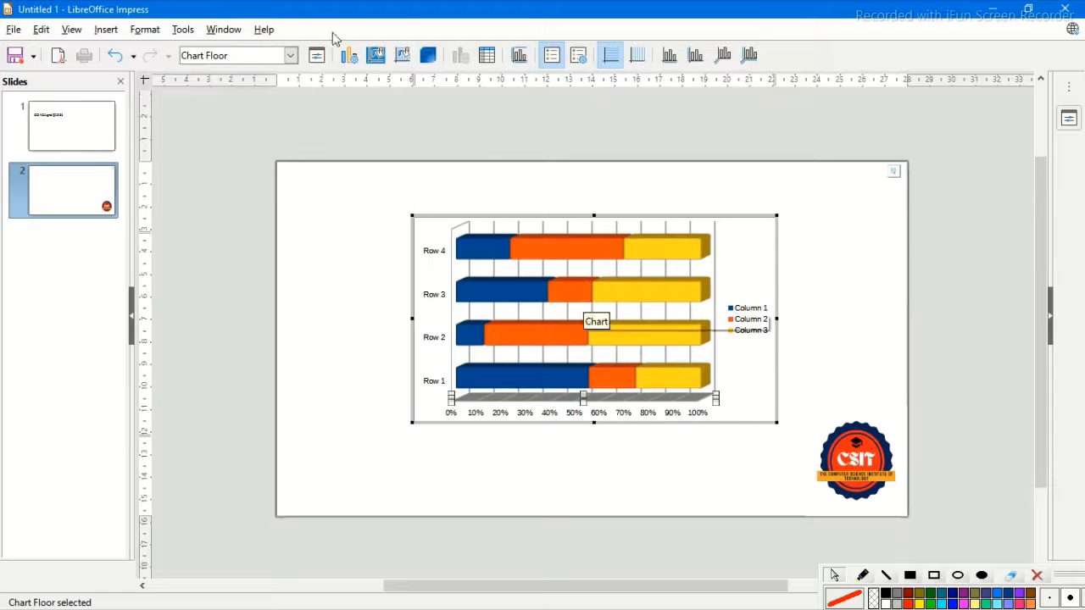
{"action": "left_click", "coordinate": [347, 57]}
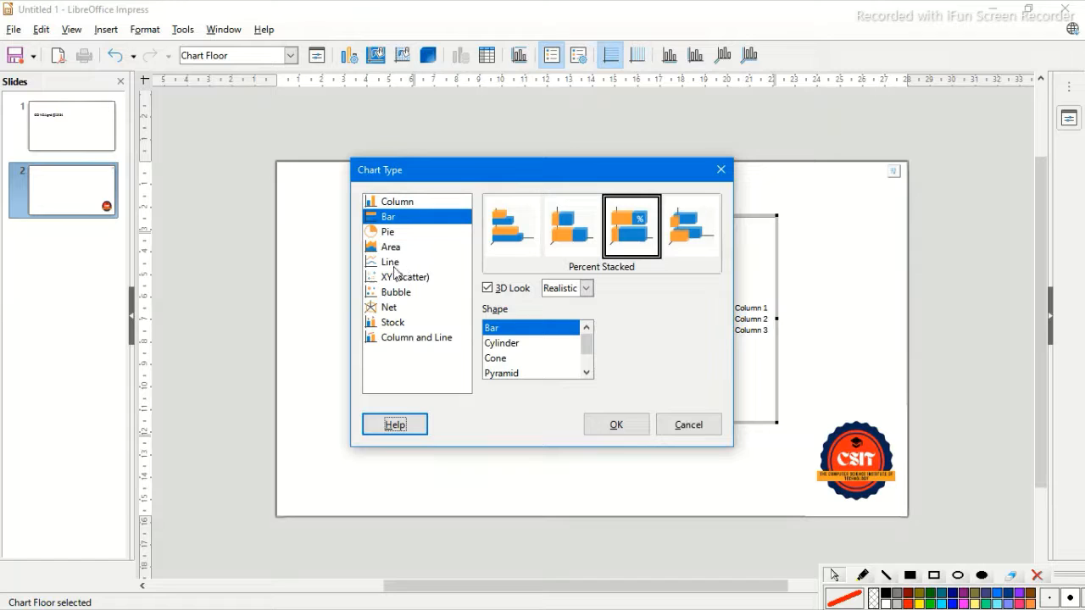
{"action": "left_click", "coordinate": [394, 265]}
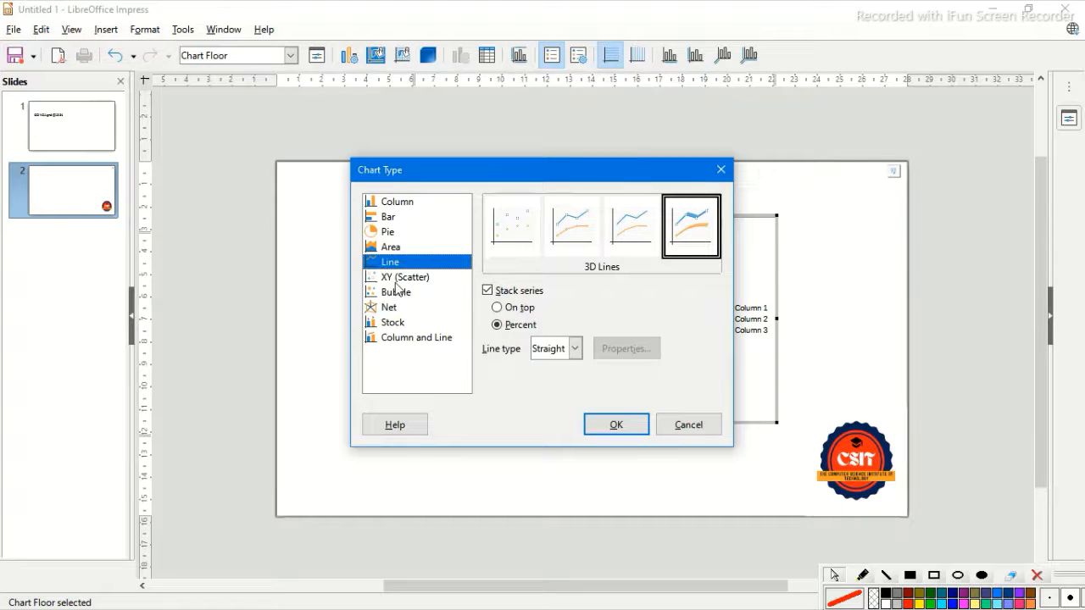
{"action": "left_click", "coordinate": [397, 284]}
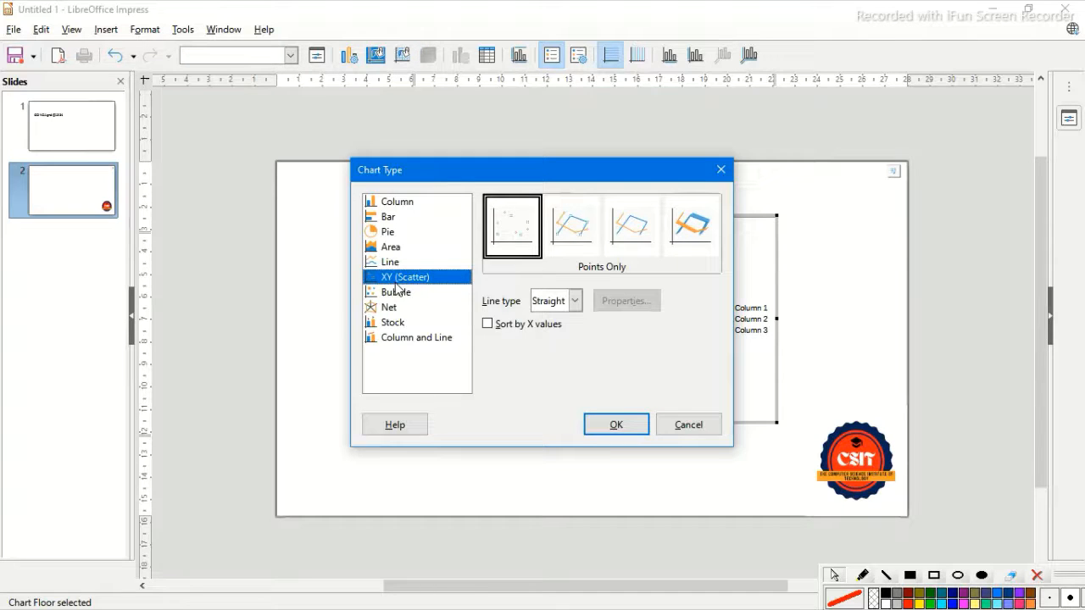
{"action": "left_click", "coordinate": [688, 426]}
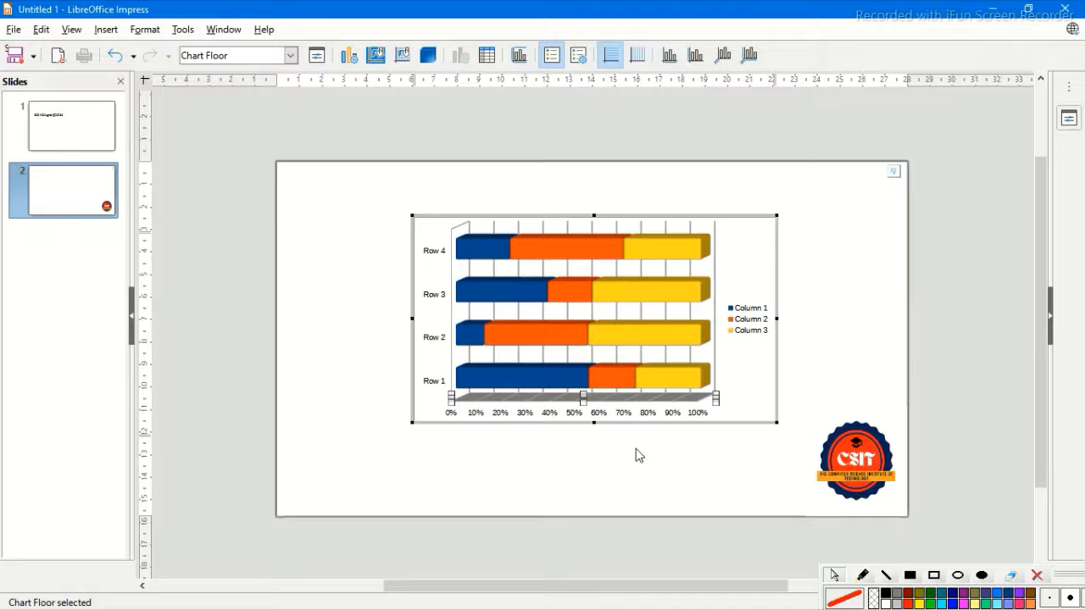
{"action": "left_click", "coordinate": [348, 56]}
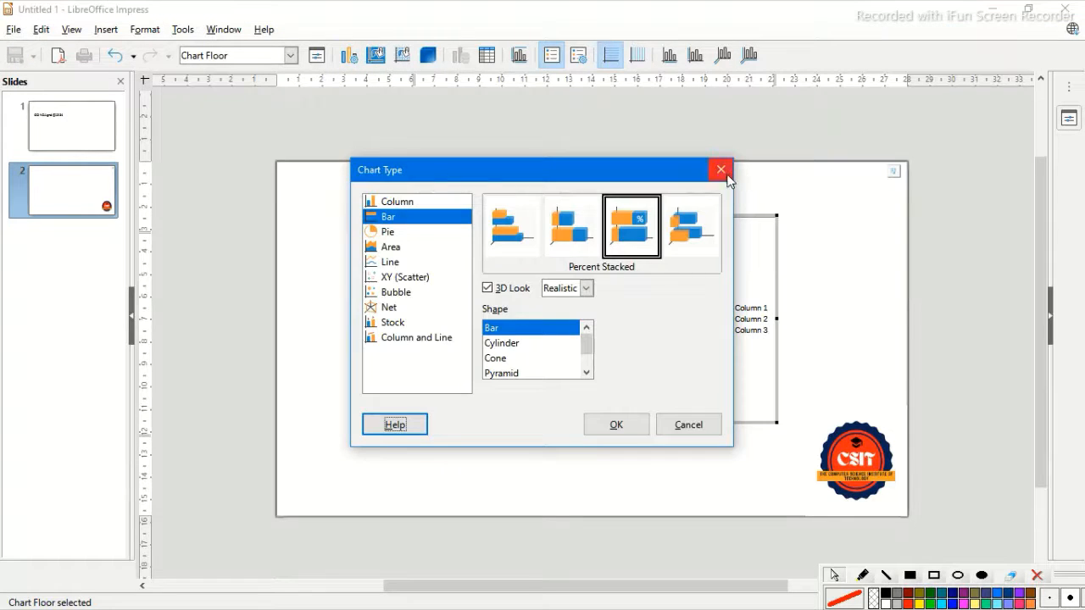
{"action": "left_click", "coordinate": [720, 169]}
Step: Select the chart's X Axis element and give the chart area a Dot-style Orange Accent border 0.20 cm wide
{"action": "left_click", "coordinate": [291, 56]}
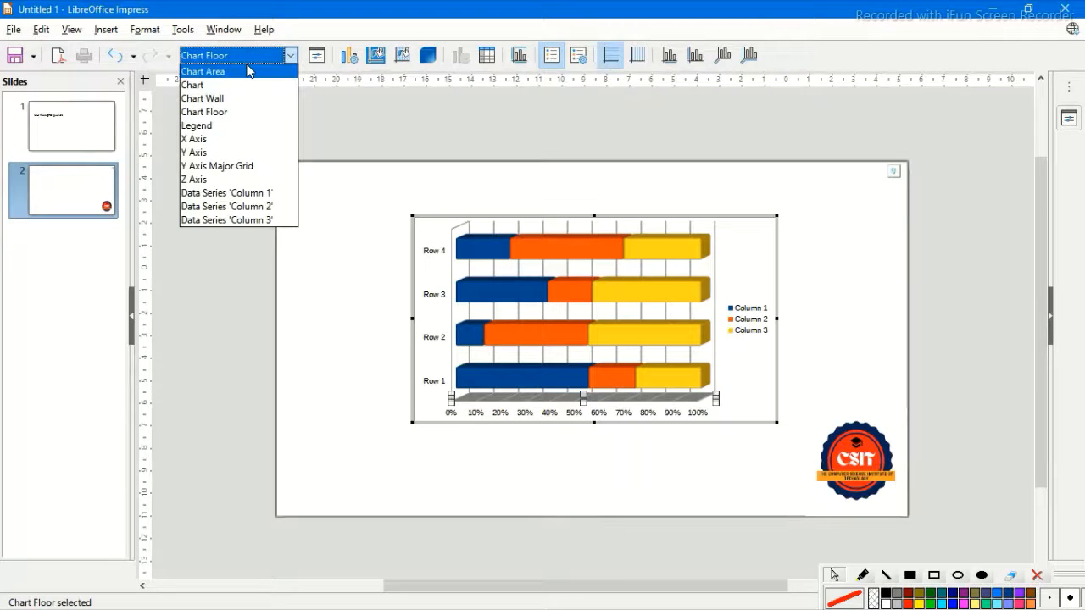
{"action": "left_click", "coordinate": [222, 142]}
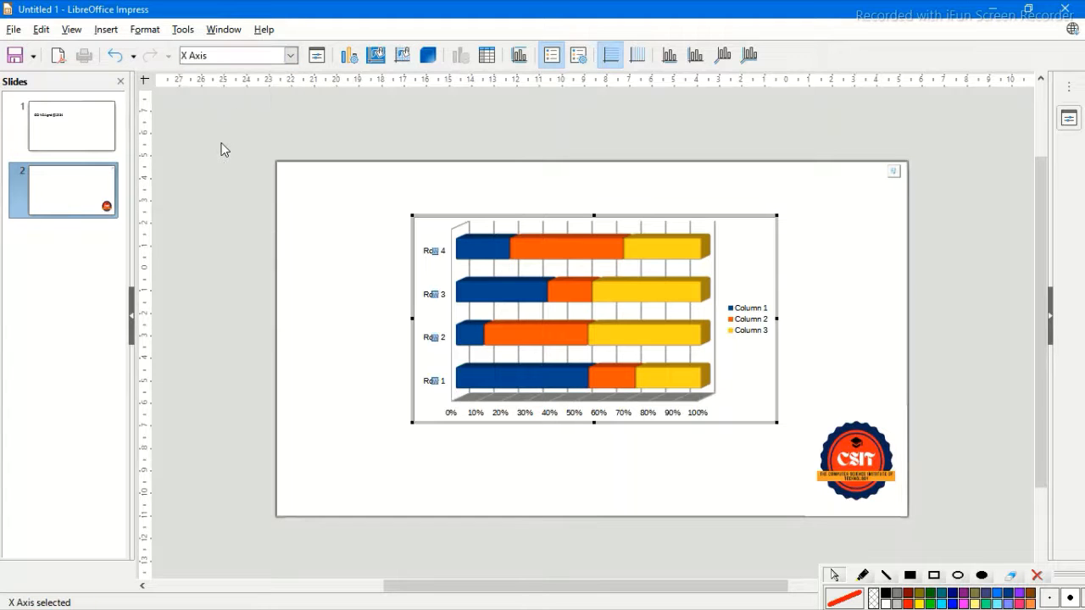
{"action": "left_click", "coordinate": [375, 56]}
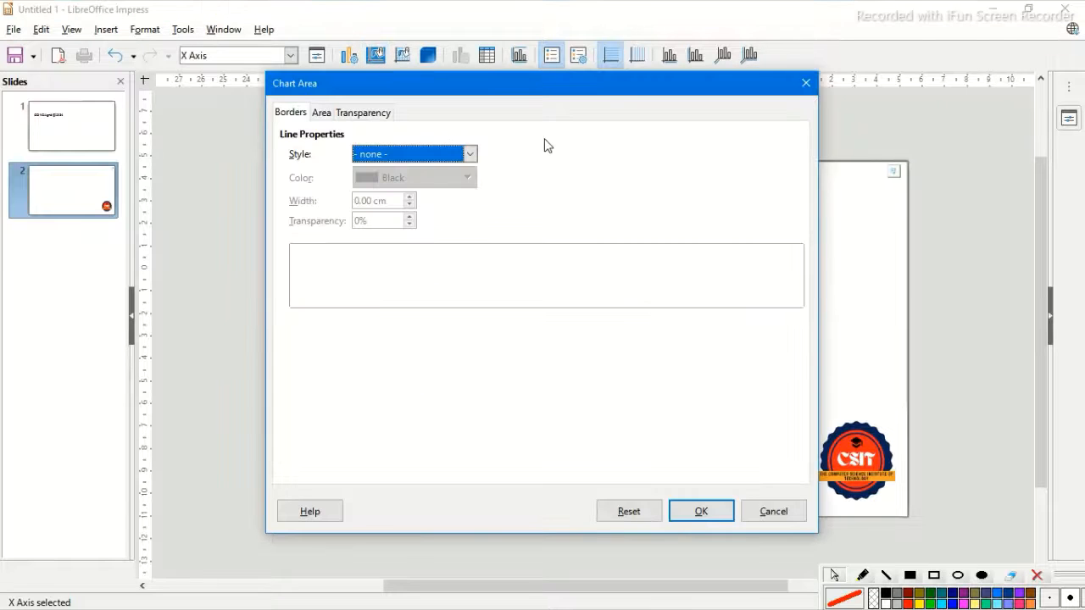
{"action": "left_click", "coordinate": [469, 154]}
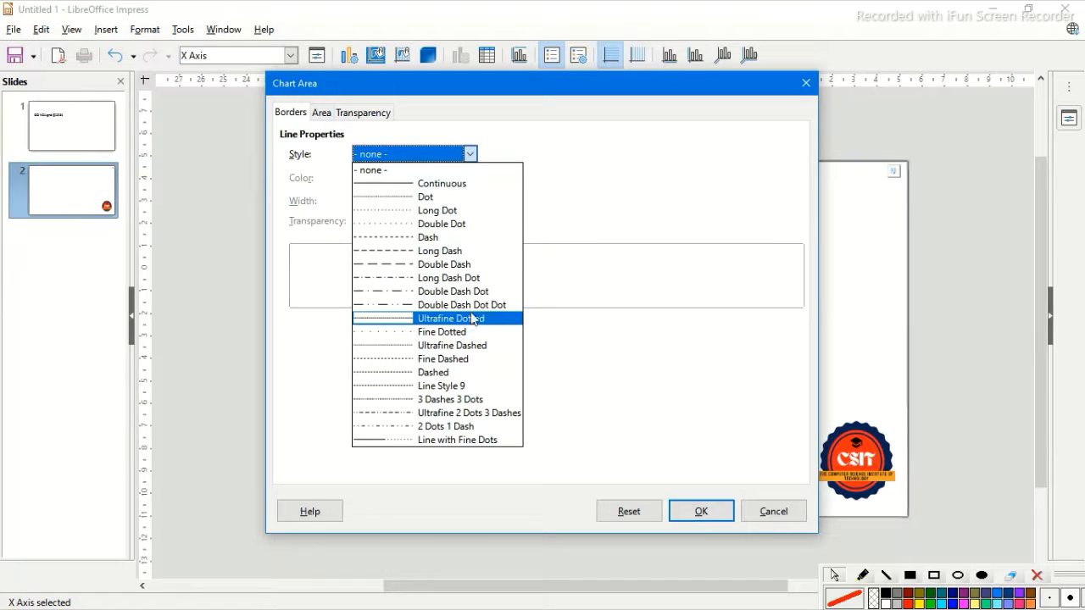
{"action": "left_click", "coordinate": [426, 197]}
{"action": "left_click", "coordinate": [435, 181]}
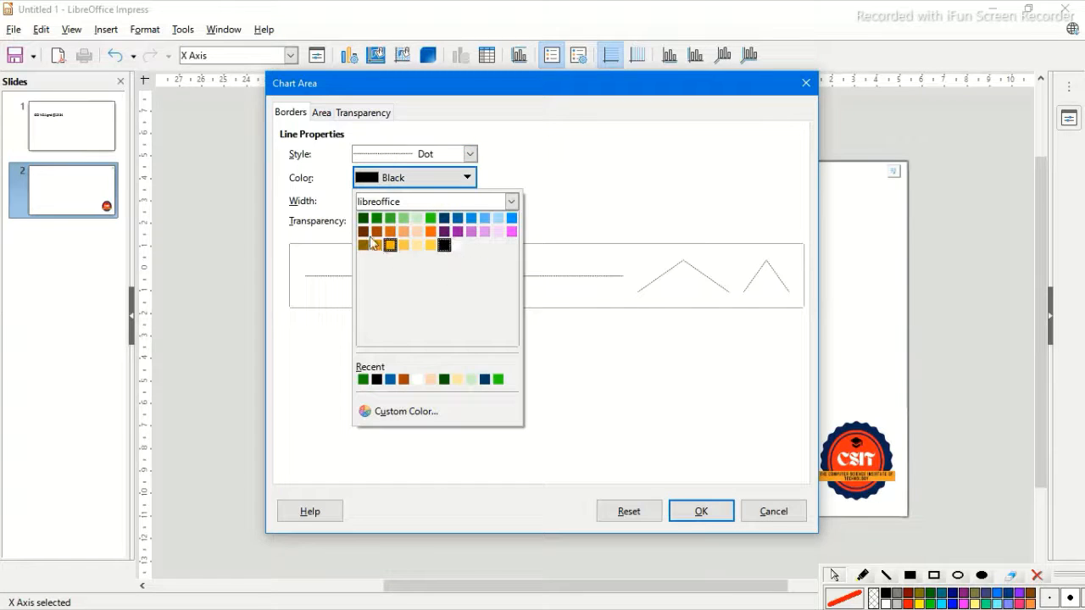
{"action": "left_click", "coordinate": [431, 231]}
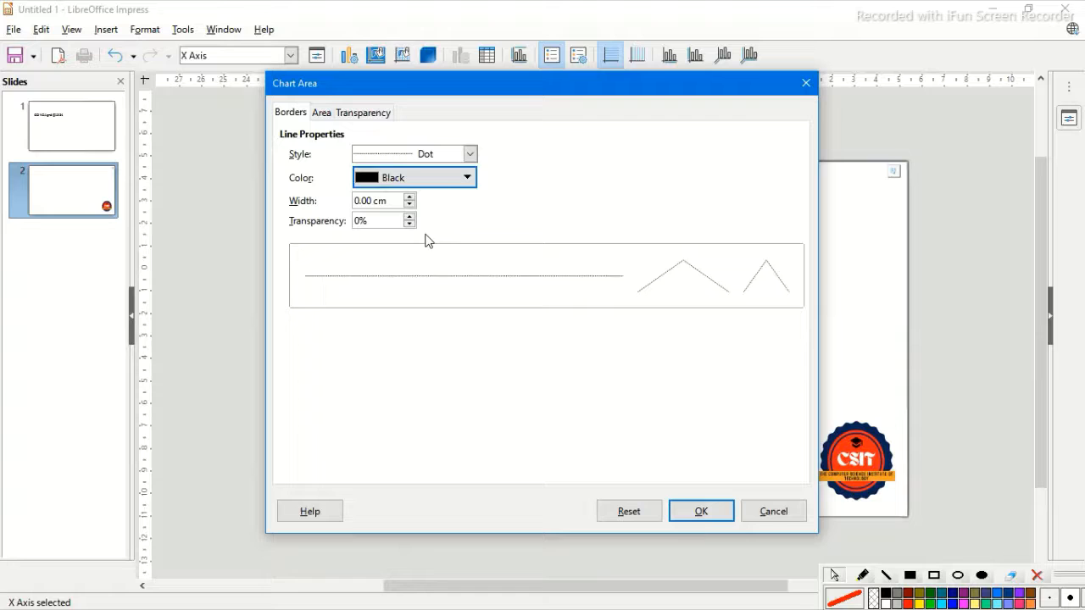
{"action": "left_click", "coordinate": [410, 197]}
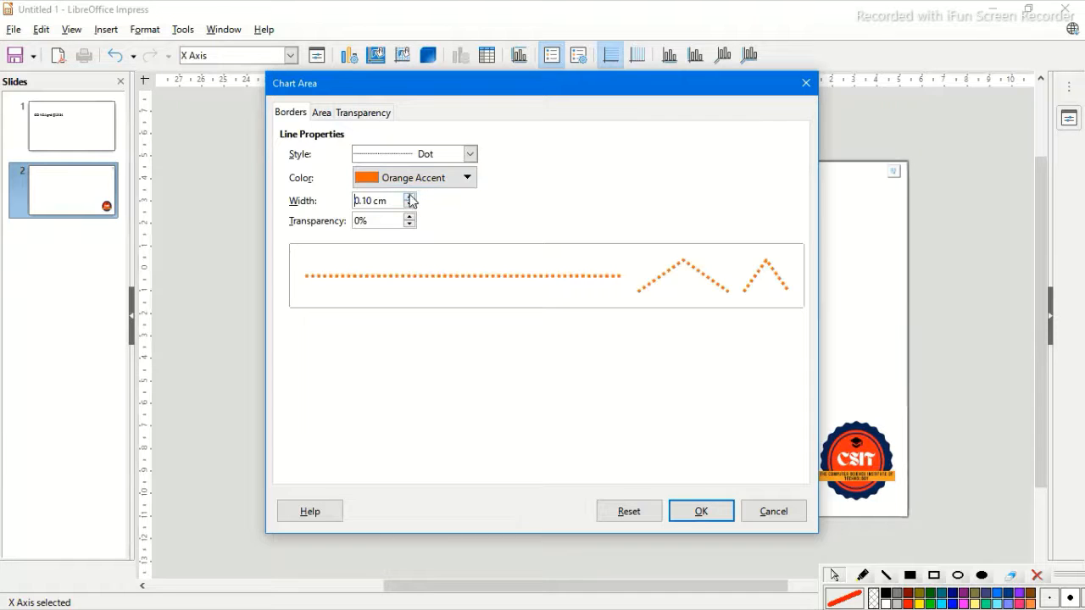
{"action": "left_click", "coordinate": [410, 197]}
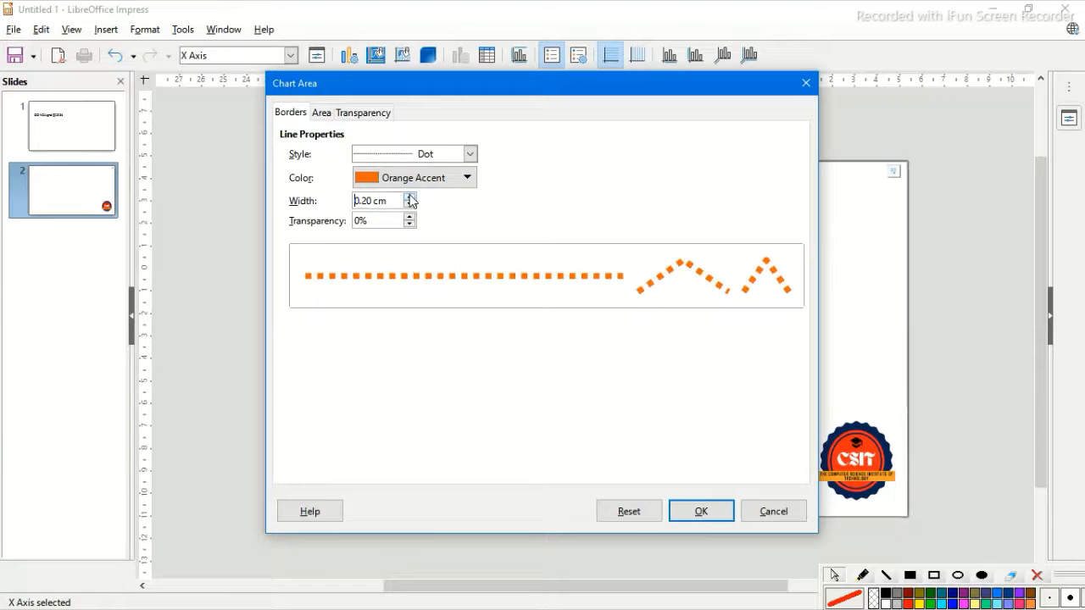
{"action": "left_click", "coordinate": [701, 511]}
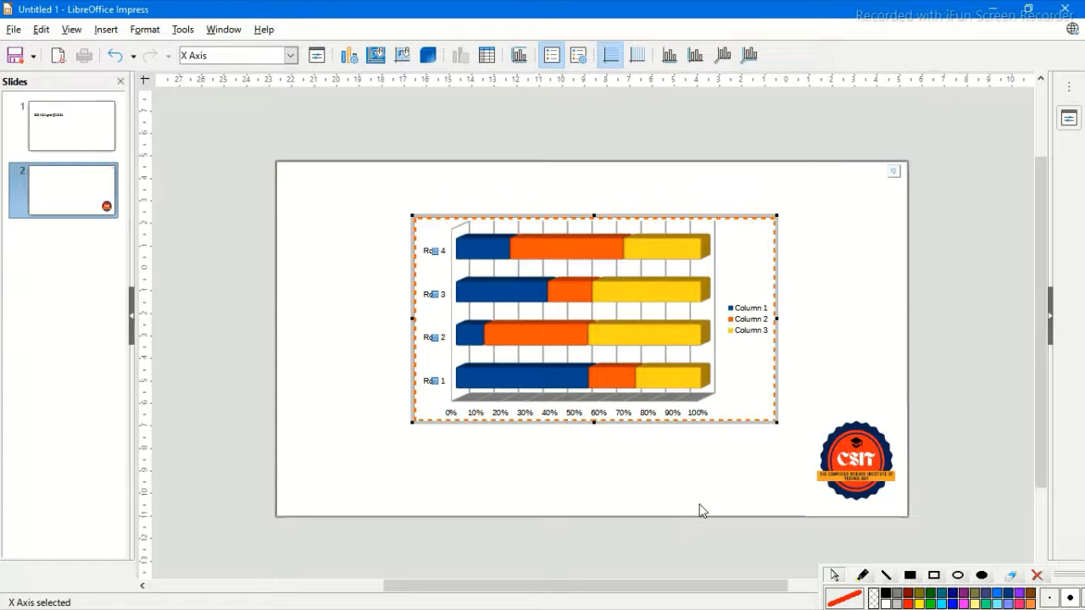
Step: Open the chart area's fill settings and set the fill type to Gradient
{"action": "left_click", "coordinate": [375, 57]}
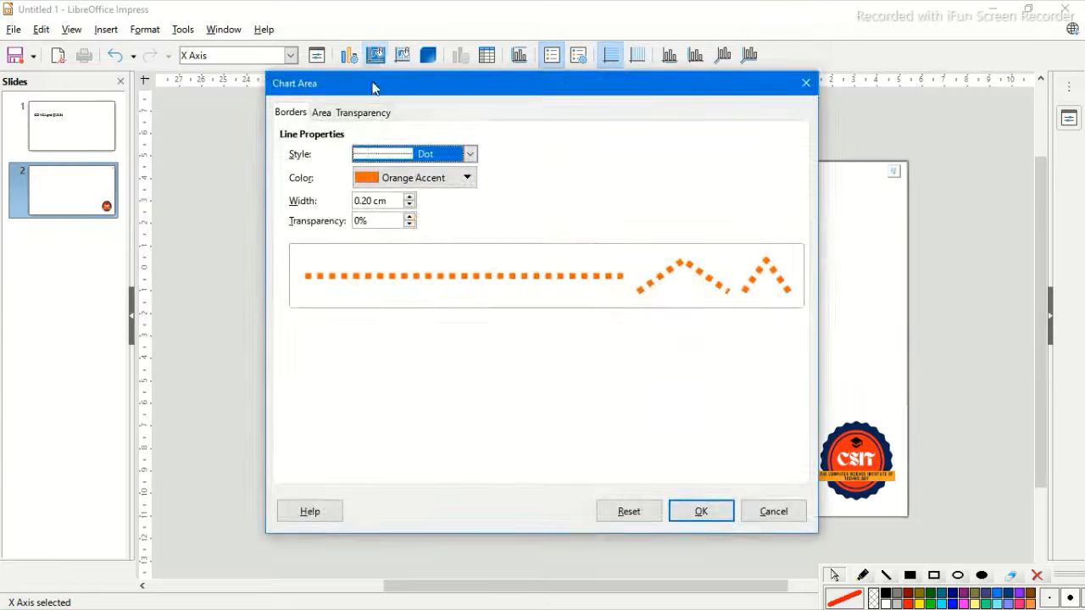
{"action": "left_click", "coordinate": [320, 113]}
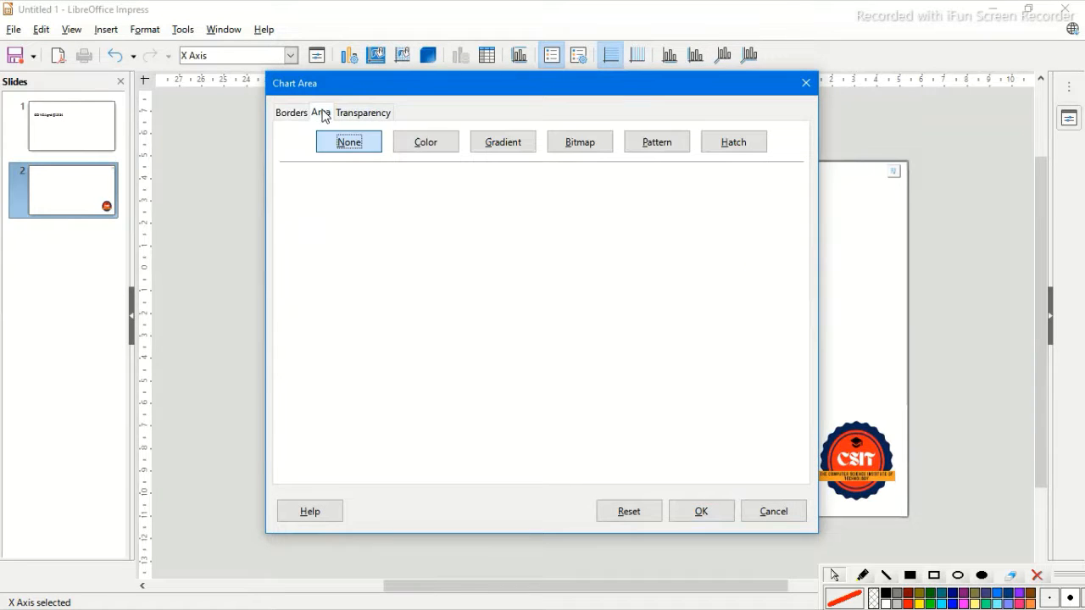
{"action": "left_click", "coordinate": [423, 149]}
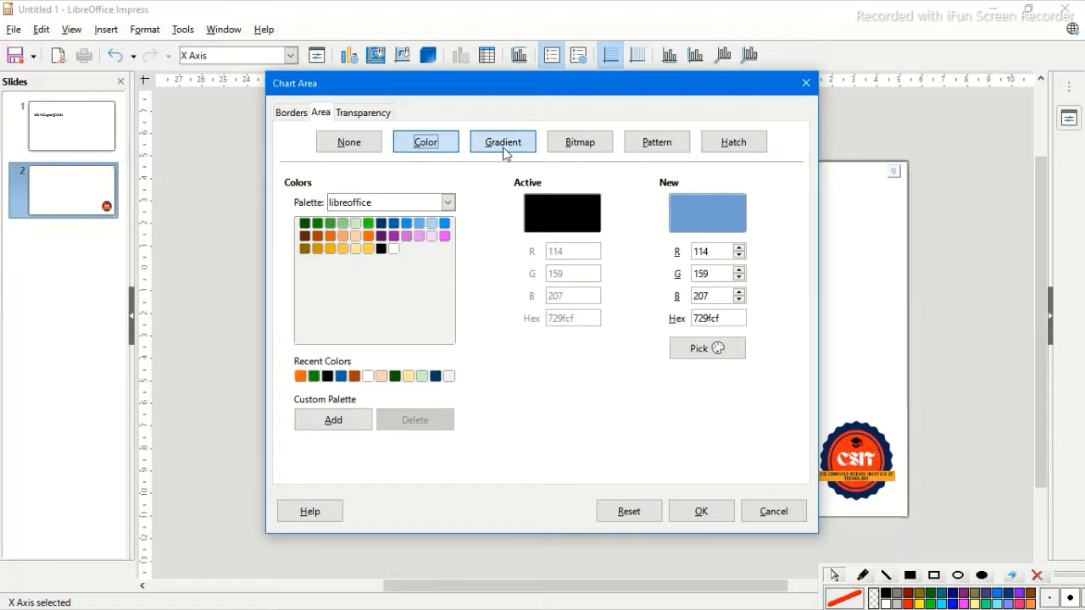
{"action": "left_click", "coordinate": [506, 153]}
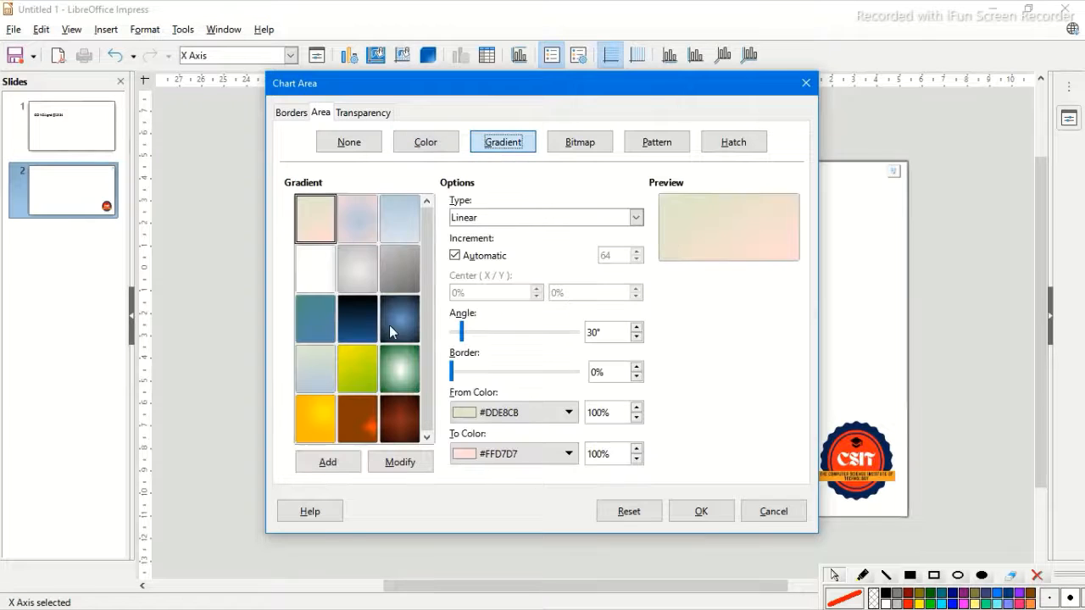
Step: Try the linear Black to #2A6099 gradient for the chart area with the angle set to 15°
{"action": "left_click", "coordinate": [361, 332]}
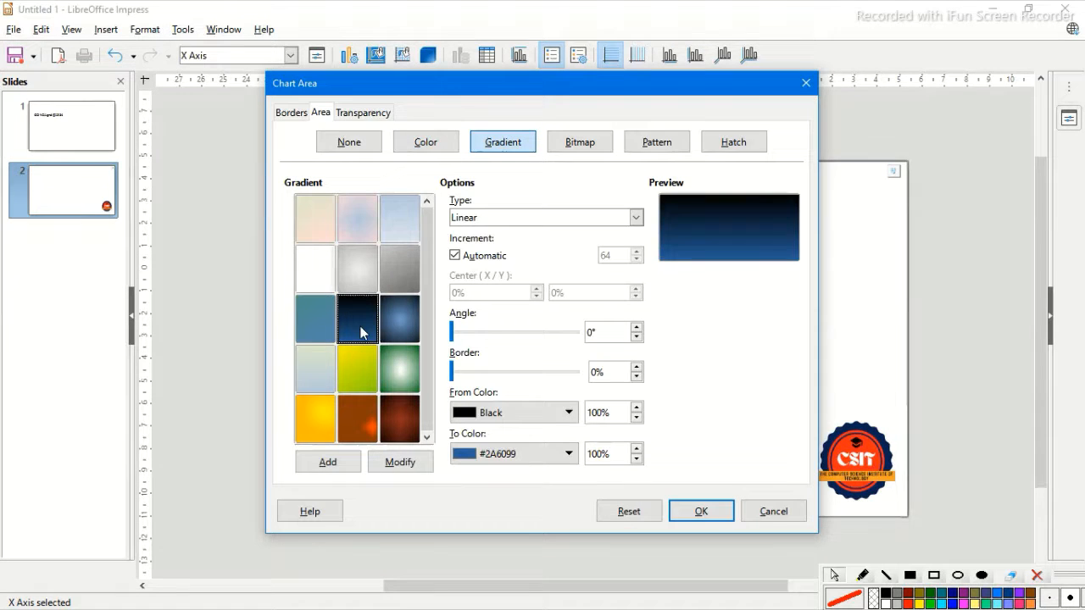
{"action": "left_click", "coordinate": [500, 332]}
{"action": "left_click", "coordinate": [497, 328]}
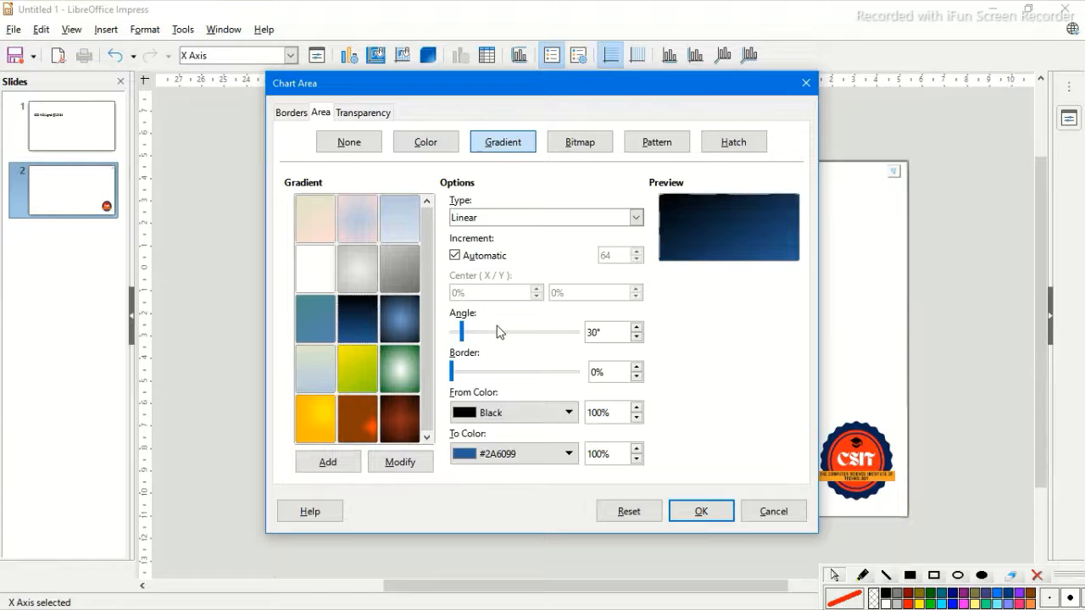
{"action": "left_click", "coordinate": [498, 328]}
{"action": "left_click", "coordinate": [497, 328]}
{"action": "left_click", "coordinate": [459, 337]}
{"action": "left_click", "coordinate": [460, 337]}
{"action": "left_click", "coordinate": [460, 337]}
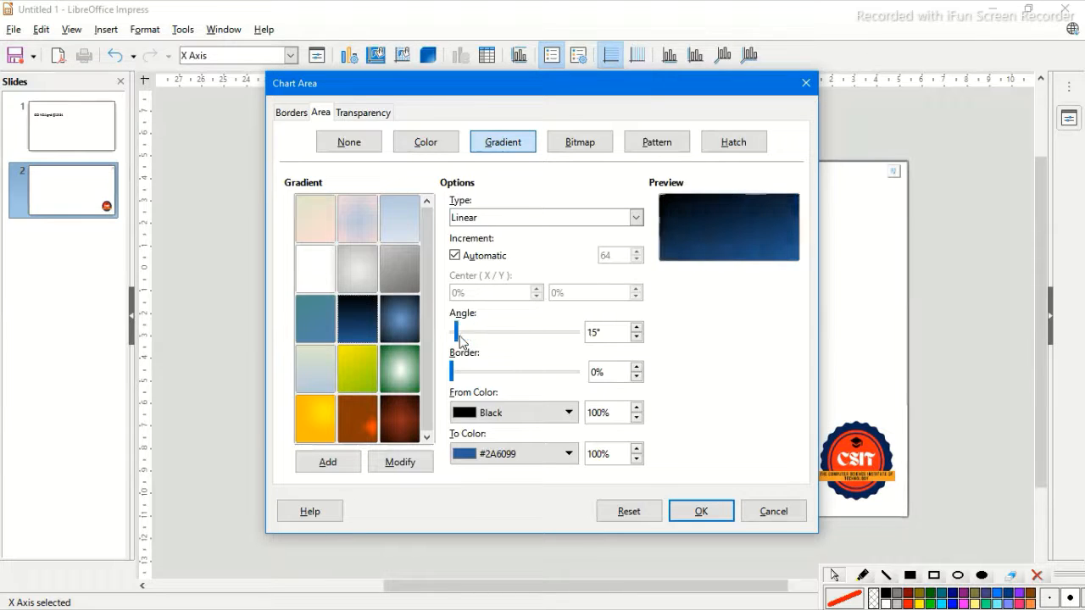
Step: Try a 60% gradient border for the chart area fill, and look at the Bitmap fill options
{"action": "left_click", "coordinate": [521, 373]}
{"action": "left_click", "coordinate": [520, 373]}
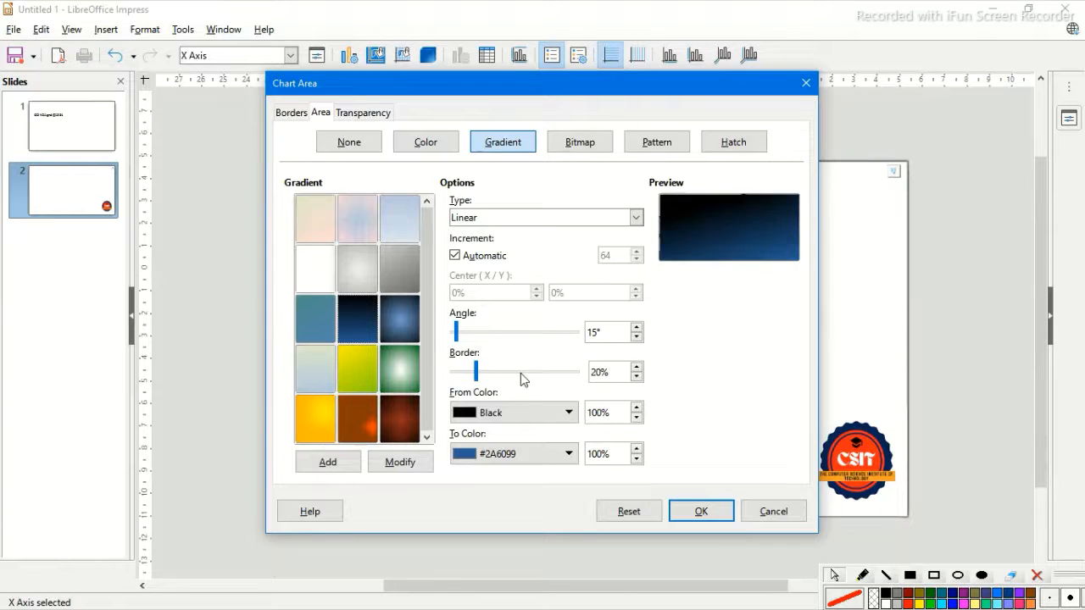
{"action": "left_click", "coordinate": [520, 373]}
{"action": "left_click", "coordinate": [520, 373]}
{"action": "left_click", "coordinate": [520, 373]}
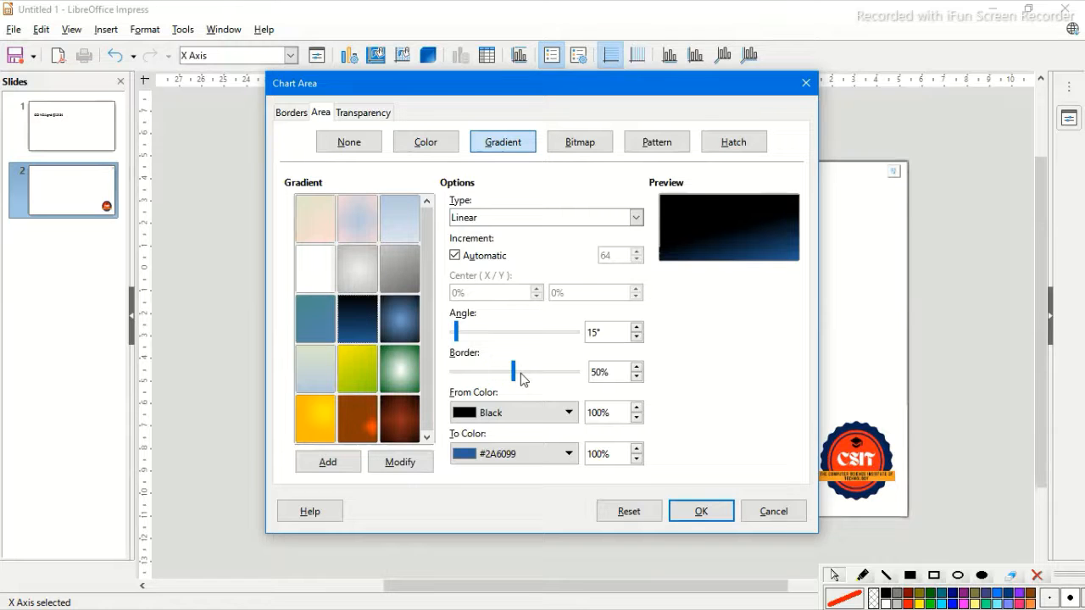
{"action": "left_click", "coordinate": [520, 373]}
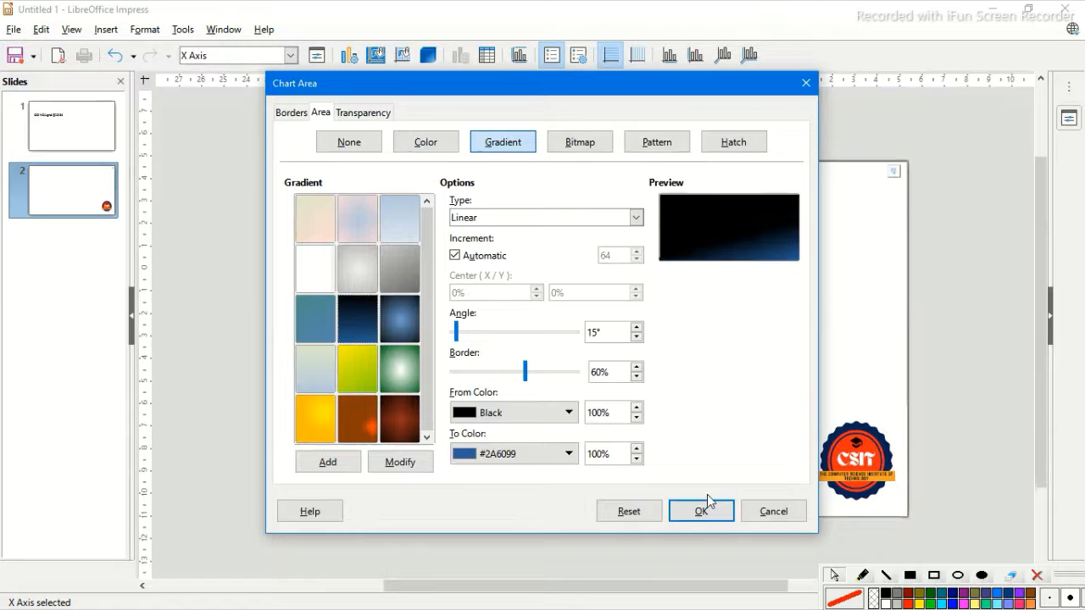
{"action": "left_click", "coordinate": [579, 142]}
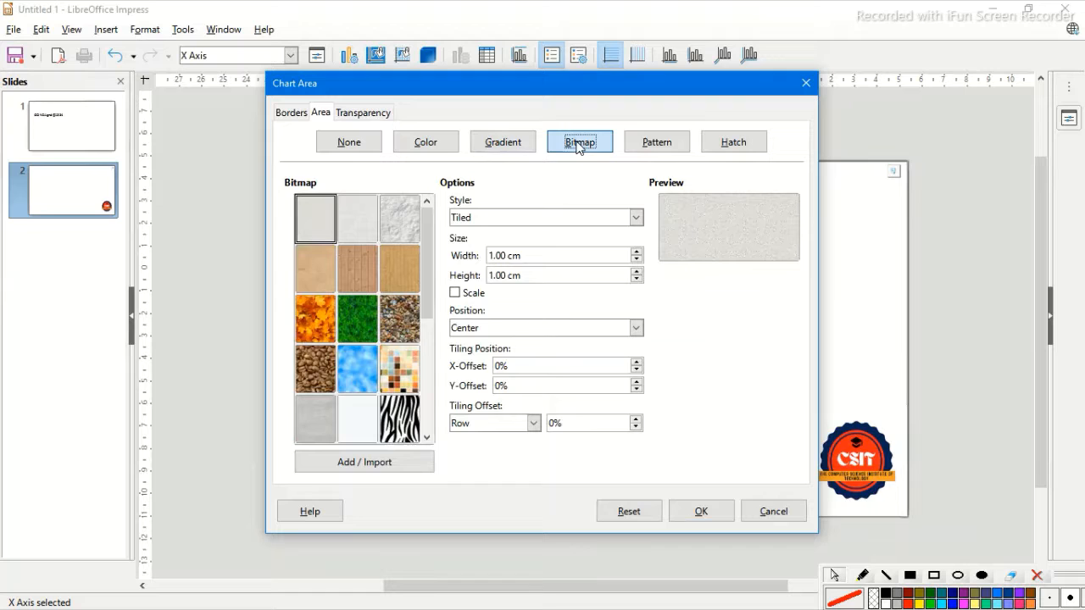
Step: Fill the chart area with the radial Black to #729FCF gradient, using no transparency
{"action": "left_click", "coordinate": [489, 151]}
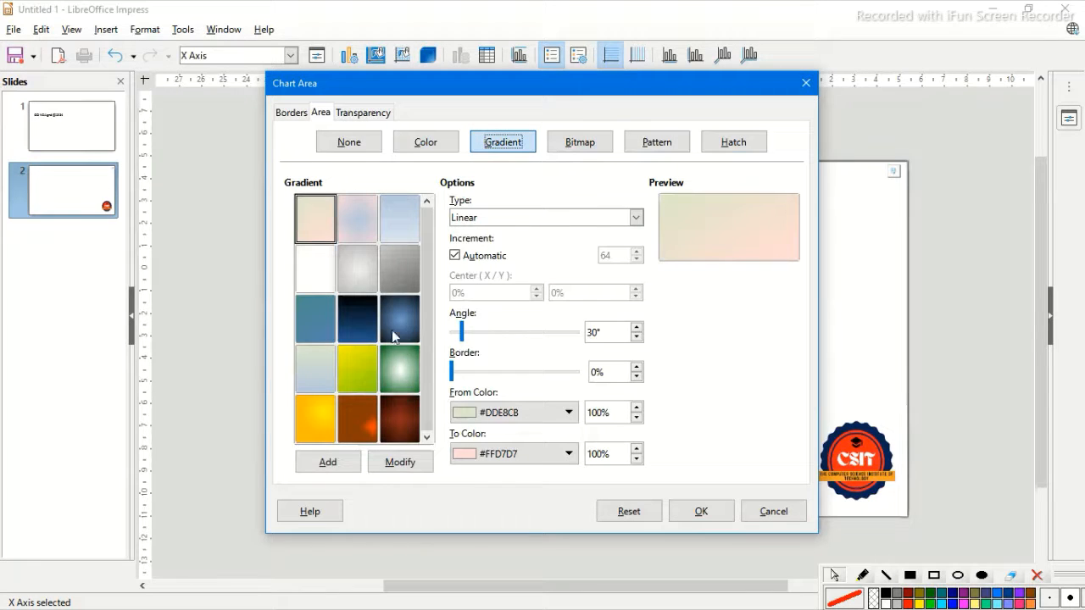
{"action": "left_click", "coordinate": [392, 331]}
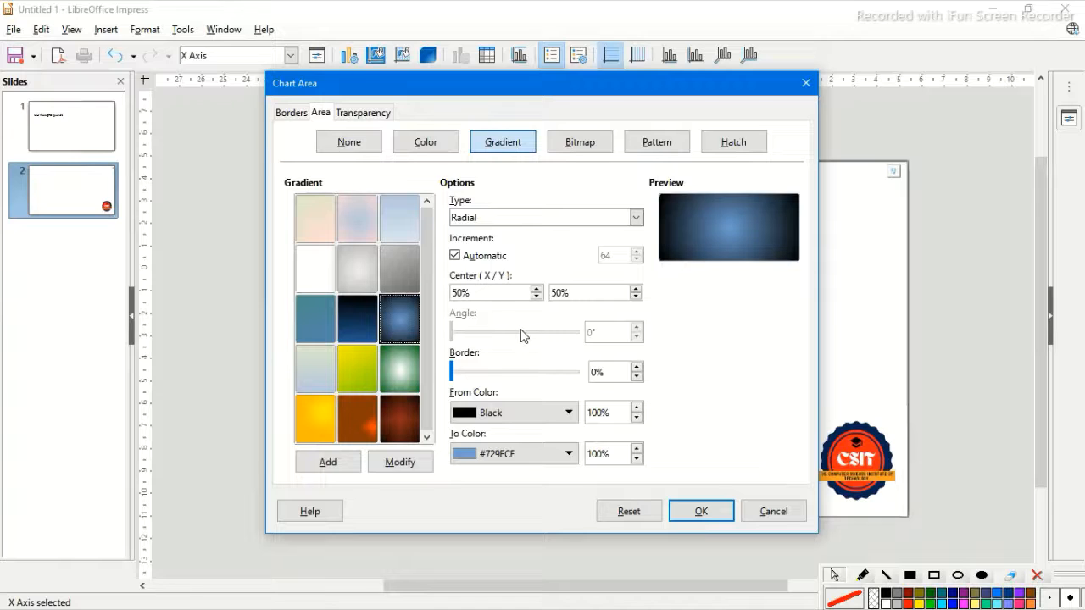
{"action": "left_click", "coordinate": [364, 113]}
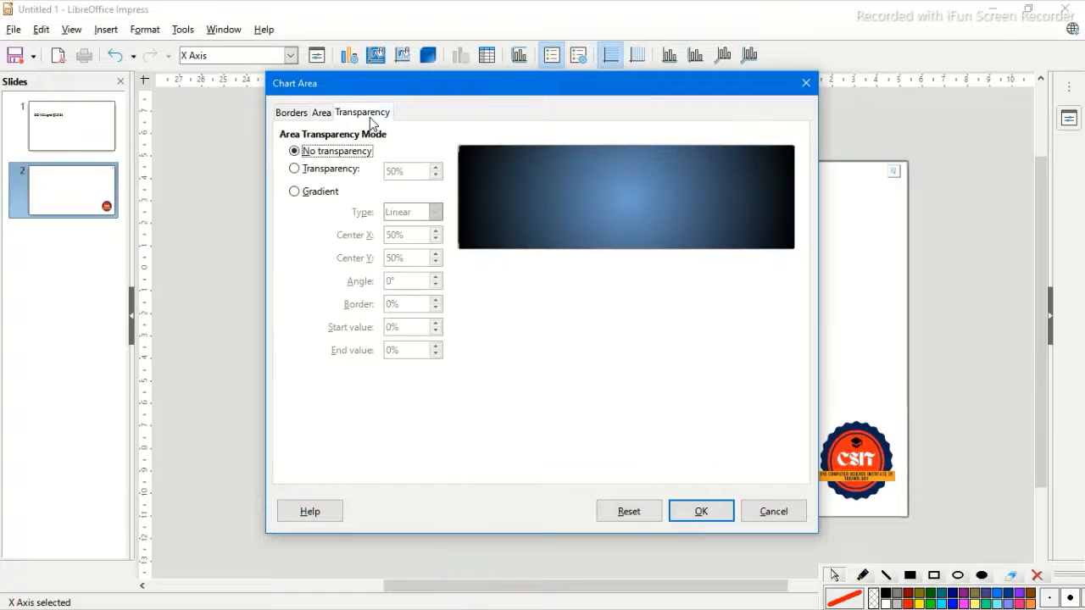
{"action": "left_click", "coordinate": [295, 169]}
{"action": "left_click", "coordinate": [294, 150]}
{"action": "left_click", "coordinate": [706, 515]}
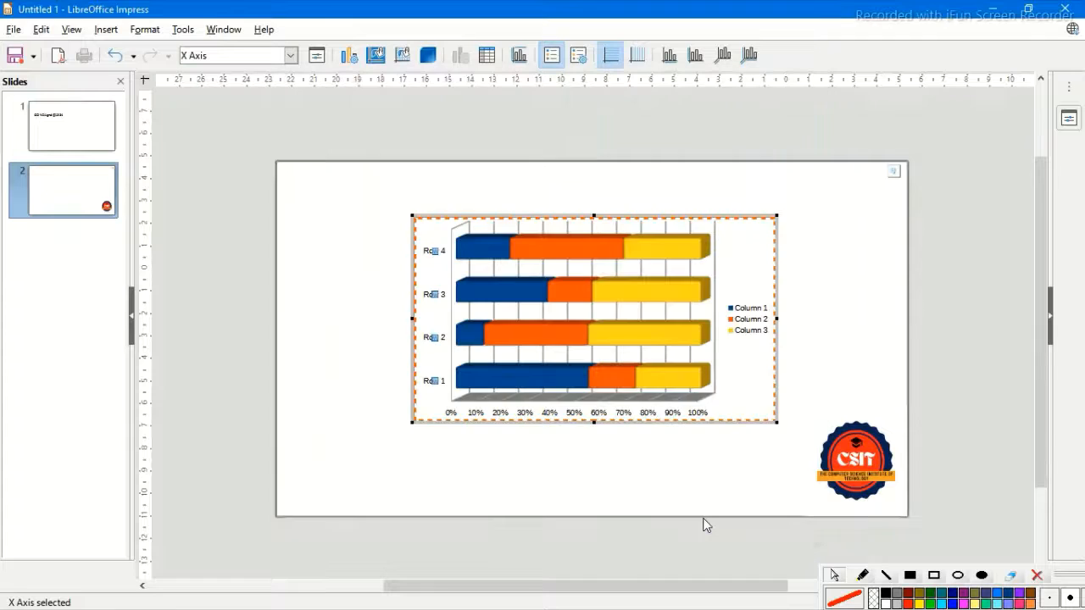
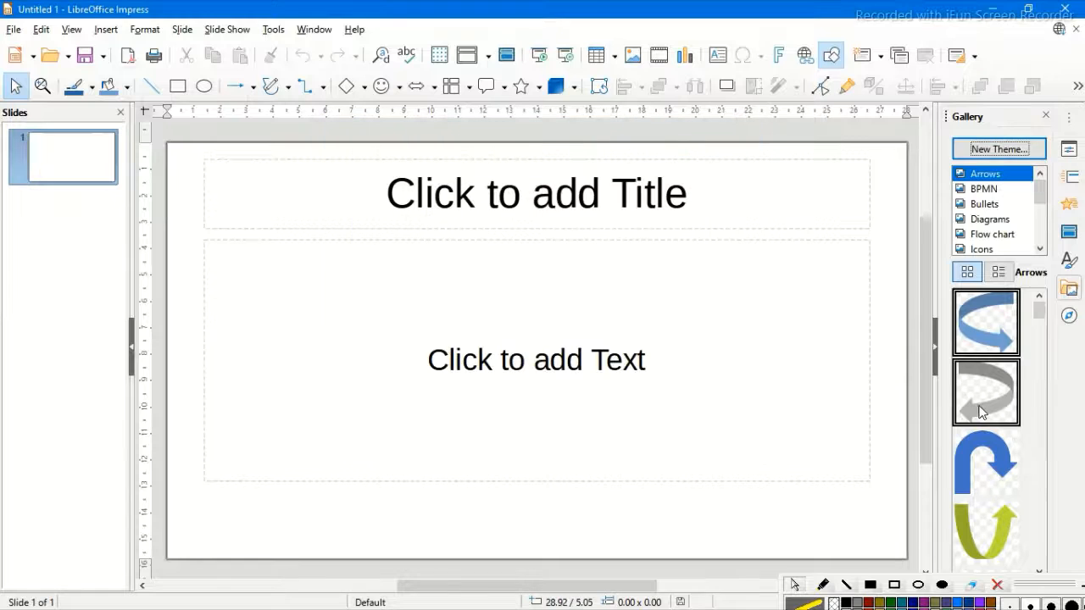
Step: Preview the blue 180-degree arrow in the Gallery's Arrows theme and place it on the slide
{"action": "double_click", "coordinate": [982, 467]}
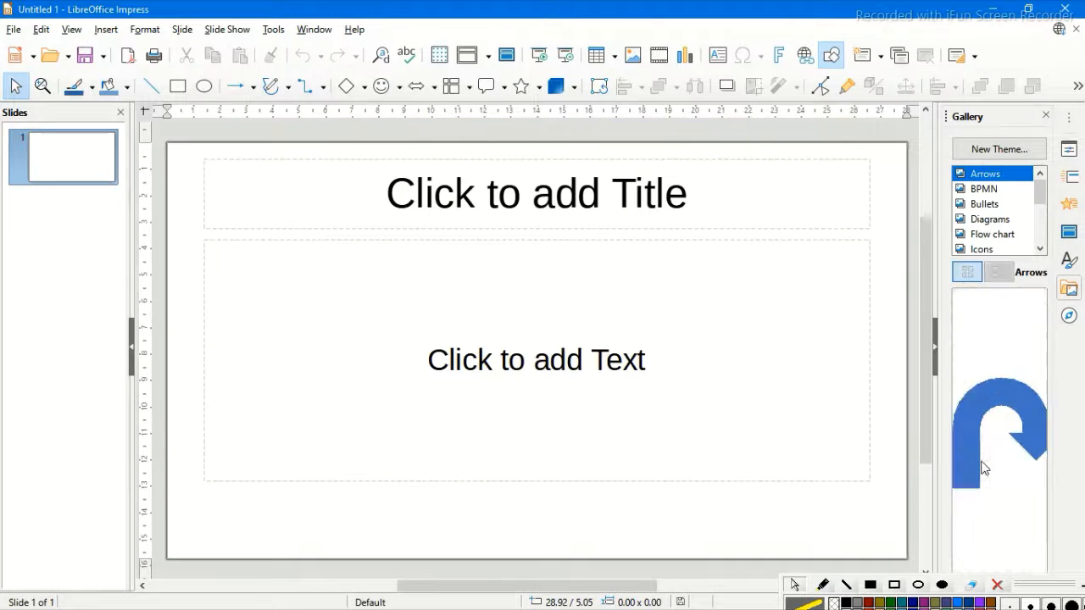
{"action": "double_click", "coordinate": [982, 467]}
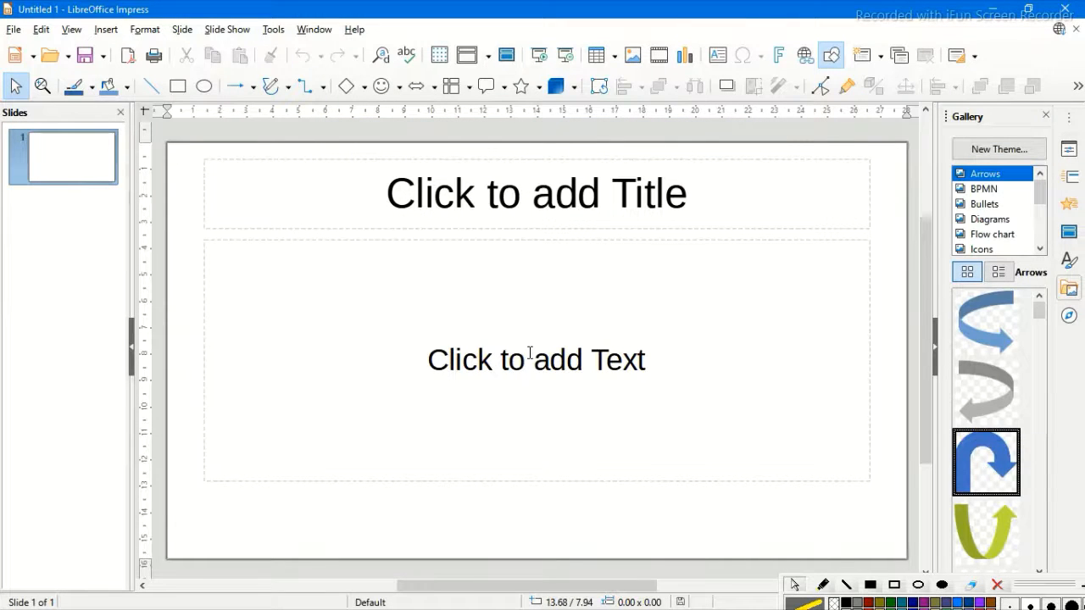
{"action": "left_click_drag", "start_coordinate": [982, 462], "coordinate": [433, 296]}
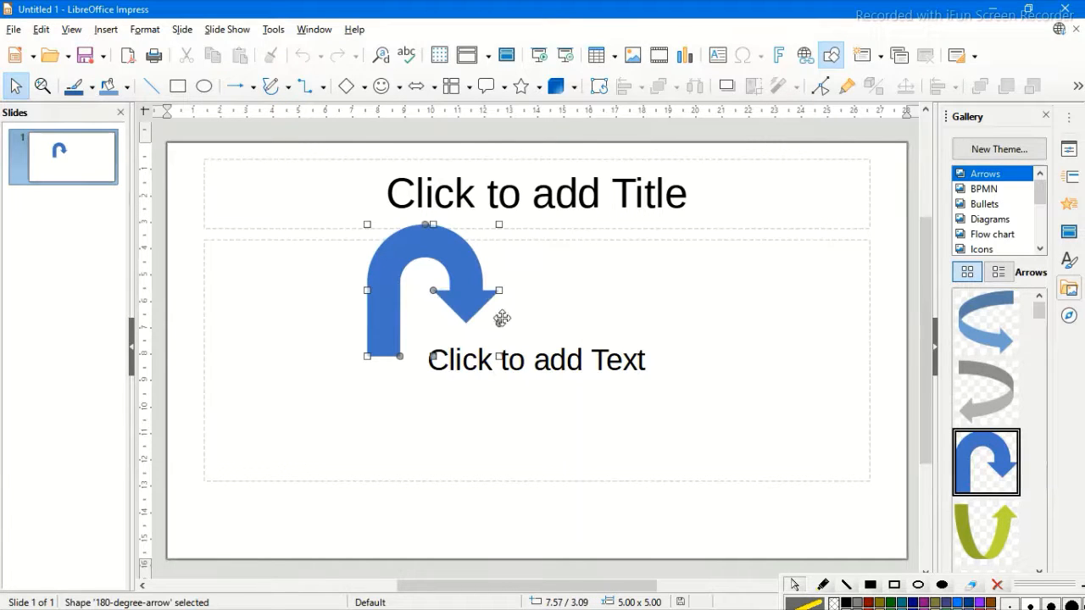
Step: Reposition the text placeholder, move the arrow to position 7.00 / 5.00 and narrow it to a width of 1.50
{"action": "left_click_drag", "start_coordinate": [497, 296], "coordinate": [605, 306]}
{"action": "left_click", "coordinate": [453, 301]}
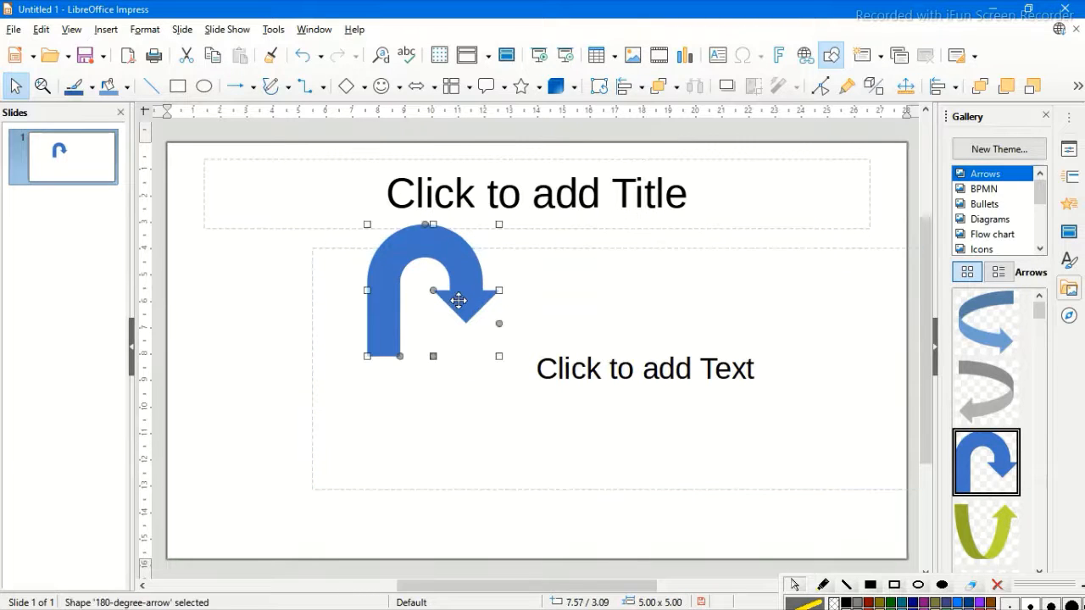
{"action": "left_click_drag", "start_coordinate": [454, 302], "coordinate": [269, 245]}
{"action": "left_click", "coordinate": [426, 287]}
{"action": "left_click_drag", "start_coordinate": [426, 286], "coordinate": [405, 336]}
{"action": "left_click", "coordinate": [407, 284]}
{"action": "left_click_drag", "start_coordinate": [407, 284], "coordinate": [425, 310]}
{"action": "left_click", "coordinate": [437, 255]}
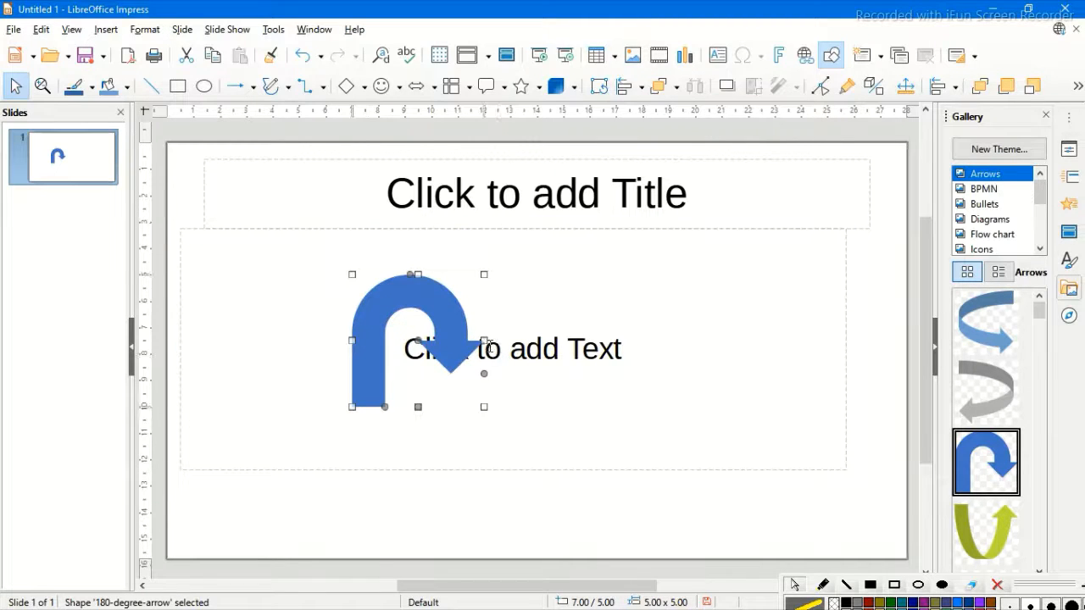
{"action": "left_click_drag", "start_coordinate": [487, 341], "coordinate": [398, 337]}
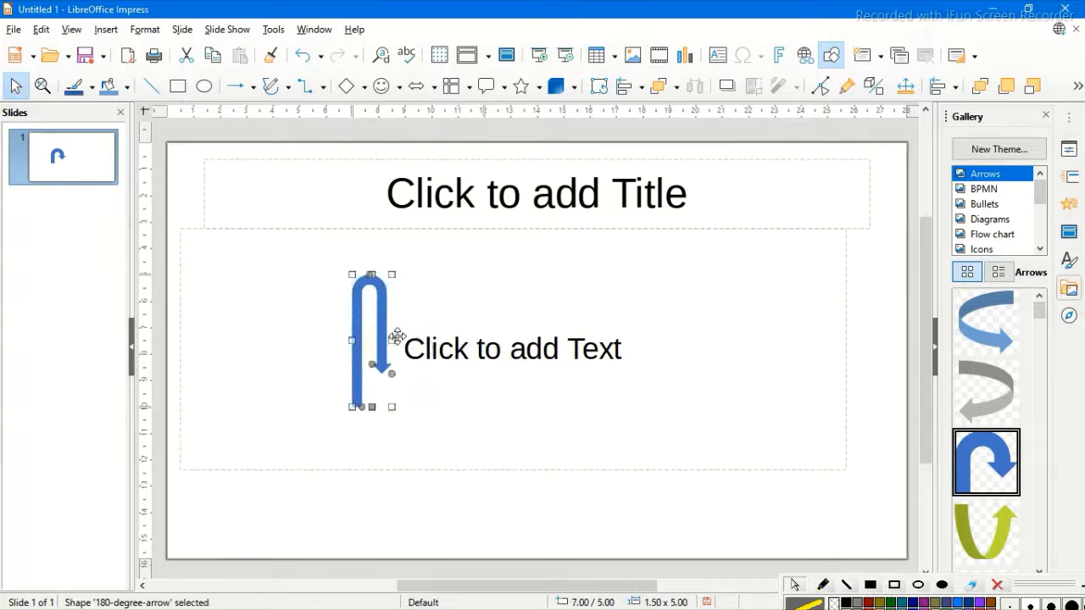
Step: Look at the scanner sources available for inserting a scan, and leave without selecting one
{"action": "left_click", "coordinate": [106, 32]}
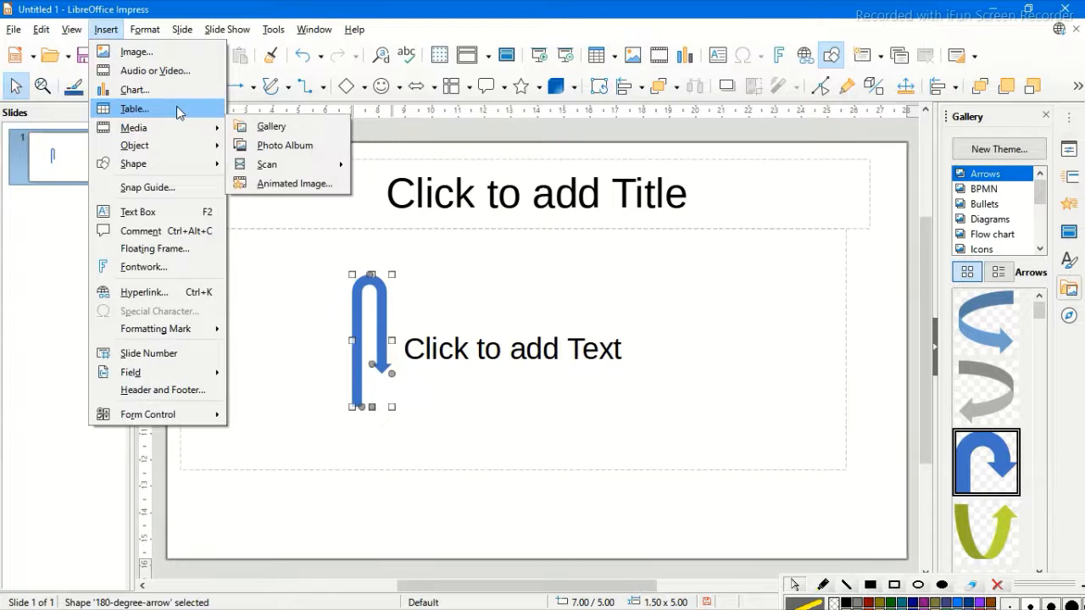
{"action": "mouse_move", "coordinate": [203, 140]}
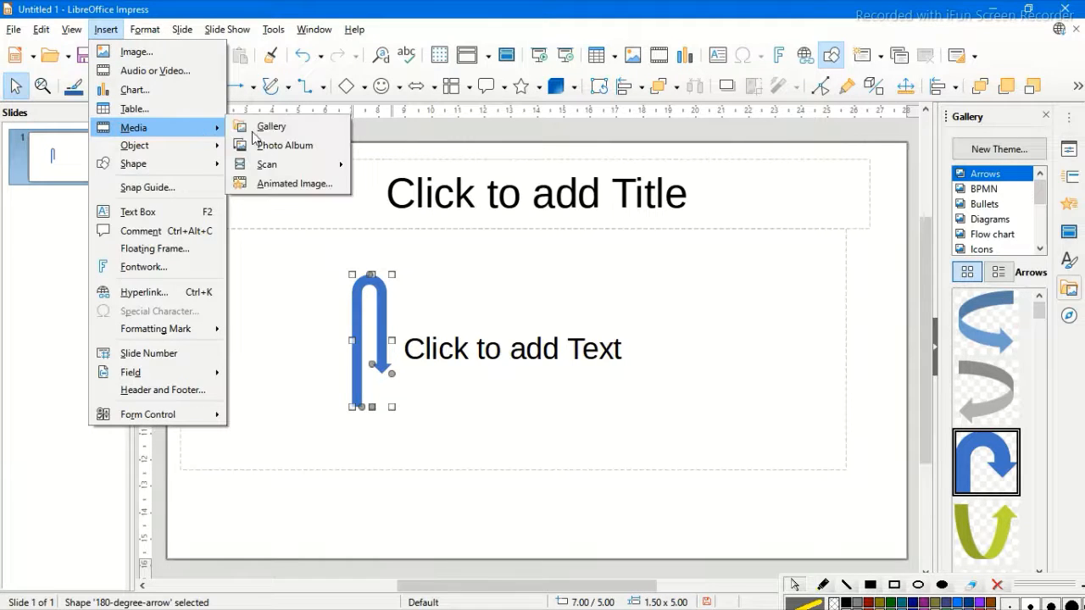
{"action": "mouse_move", "coordinate": [324, 173]}
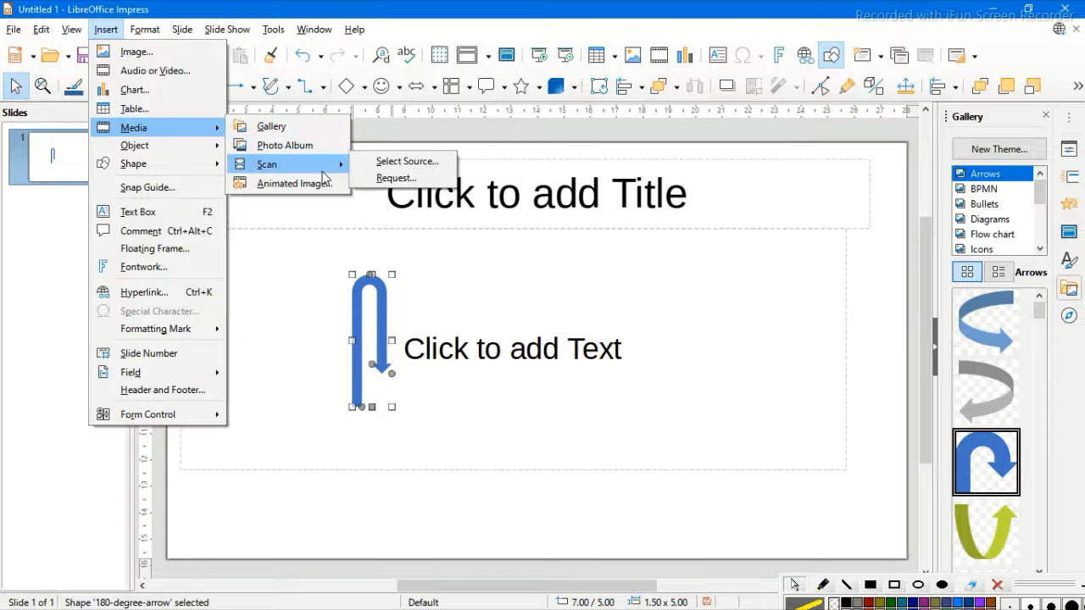
{"action": "left_click", "coordinate": [402, 163]}
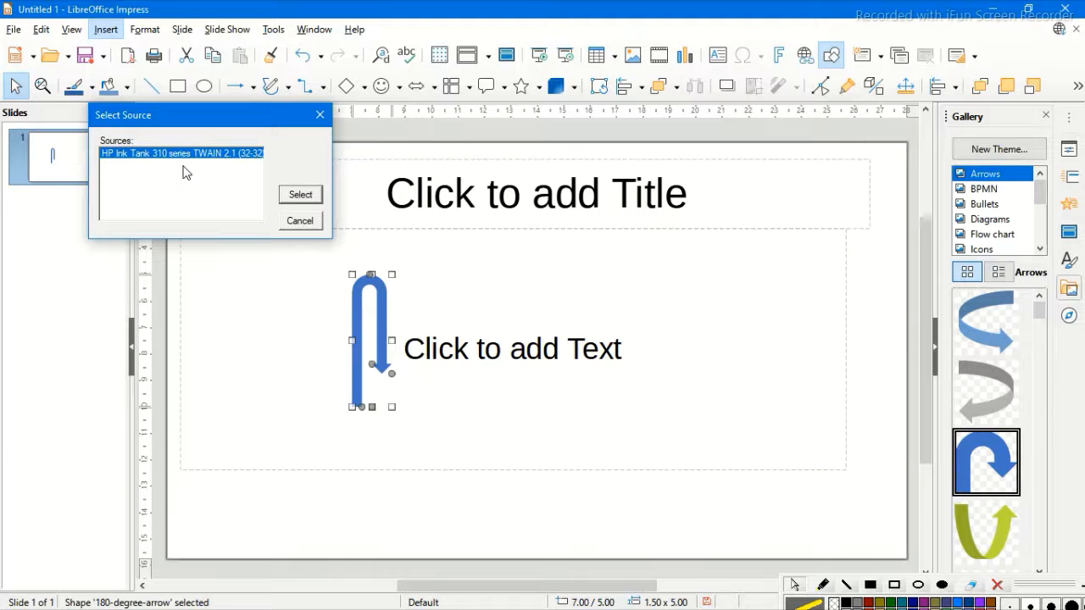
{"action": "left_click", "coordinate": [320, 115]}
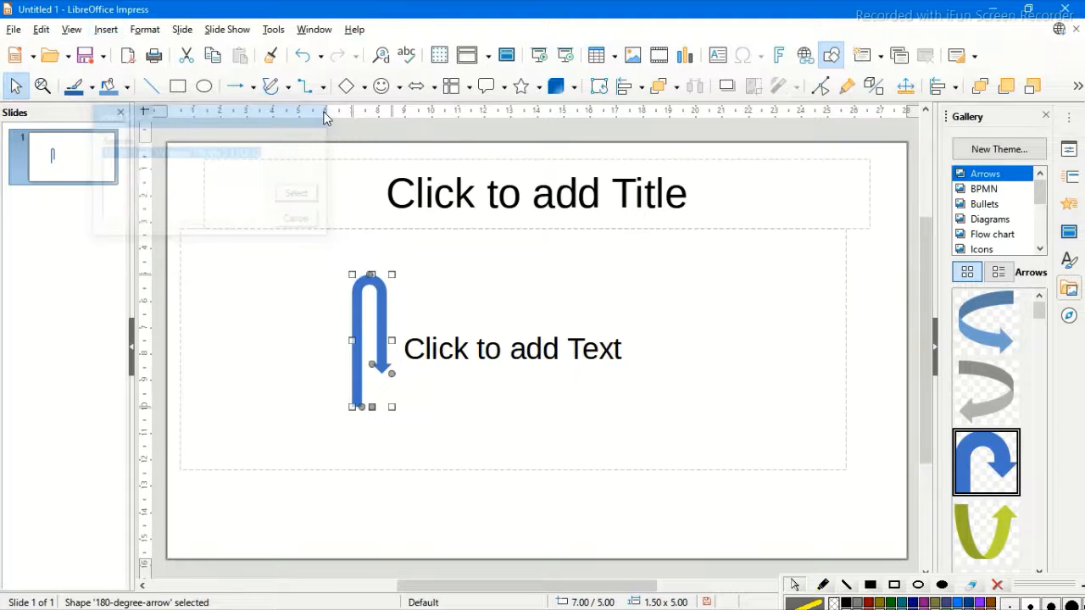
Step: Look at the Animated Image settings, including the Bitmap object animation group, and close them without creating an animation
{"action": "left_click", "coordinate": [106, 29]}
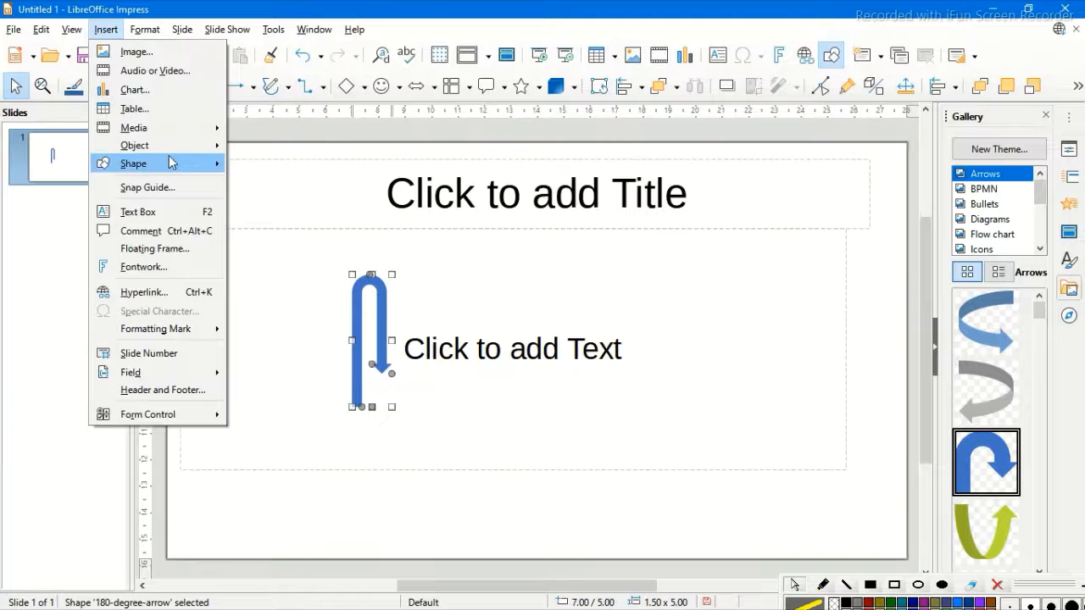
{"action": "mouse_move", "coordinate": [182, 129]}
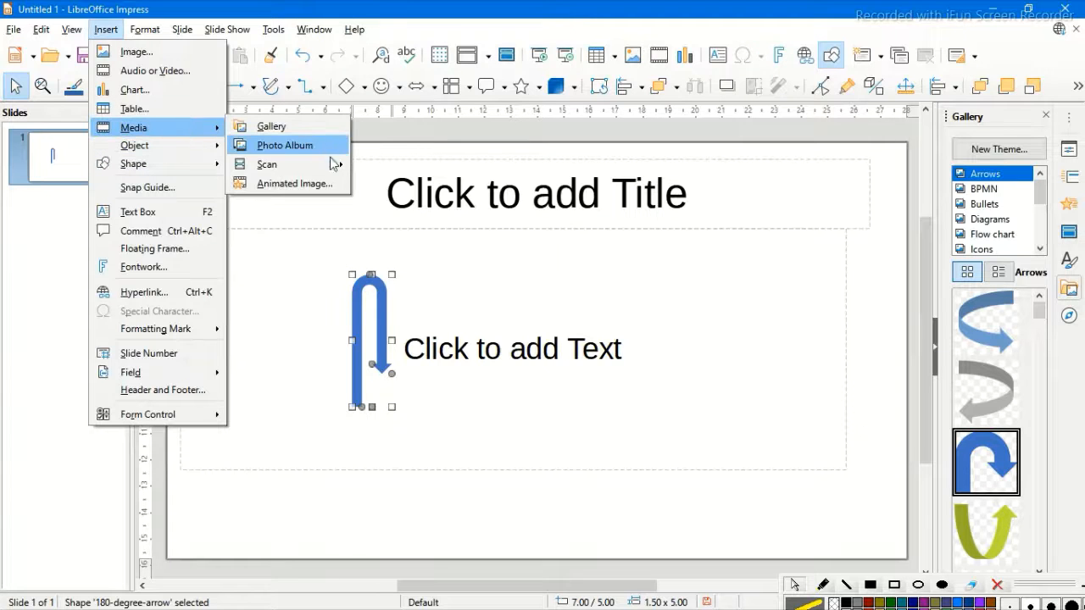
{"action": "mouse_move", "coordinate": [347, 169]}
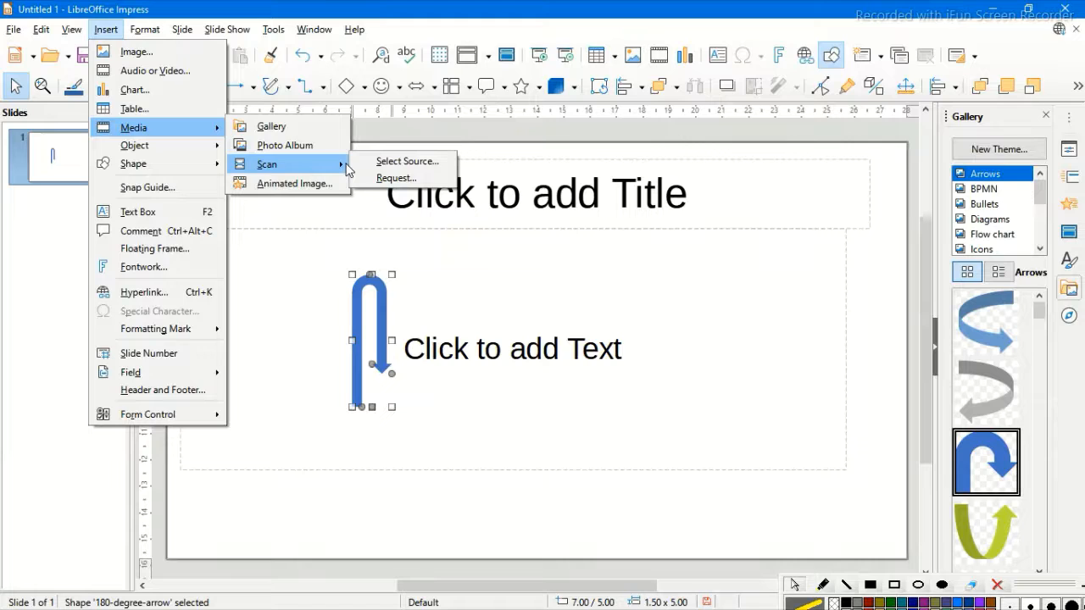
{"action": "left_click", "coordinate": [297, 183]}
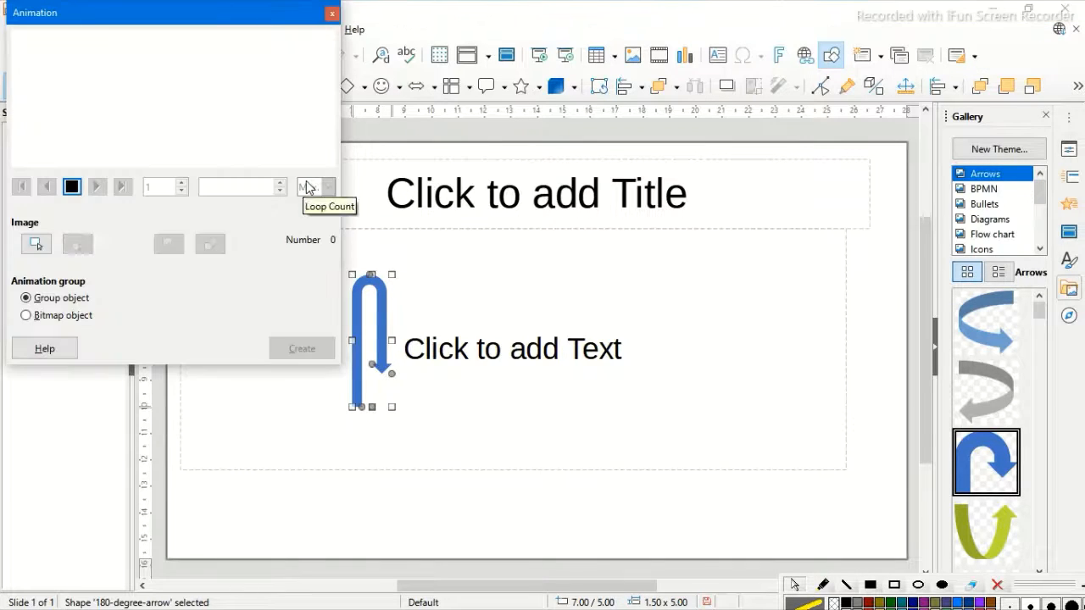
{"action": "left_click_drag", "start_coordinate": [104, 19], "coordinate": [344, 109]}
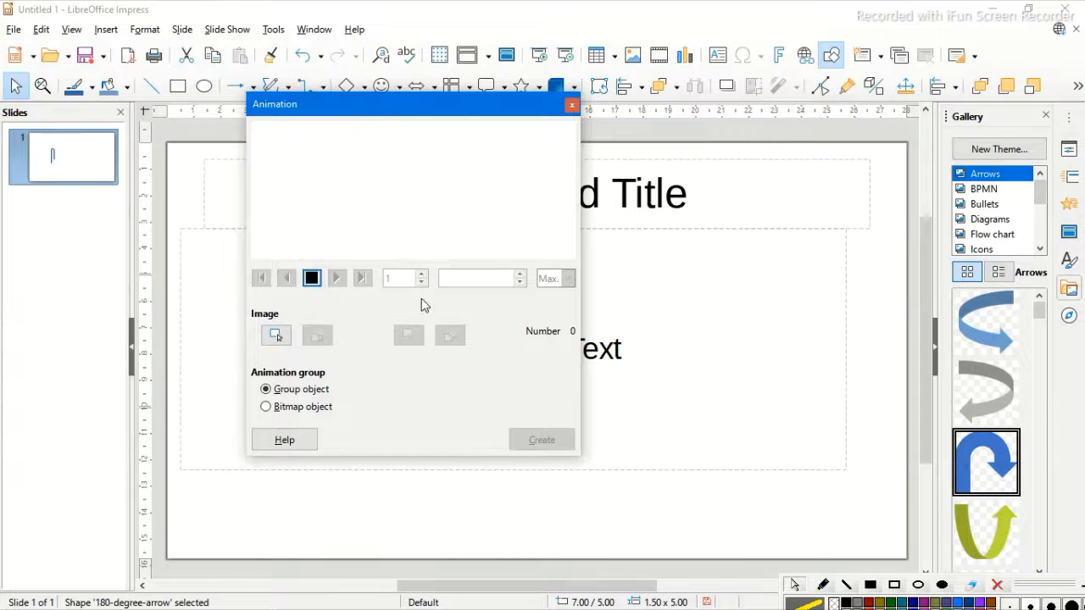
{"action": "left_click", "coordinate": [270, 408]}
{"action": "left_click", "coordinate": [569, 103]}
Step: Insert a formula object on the slide that holds the arrow
{"action": "left_click", "coordinate": [105, 32]}
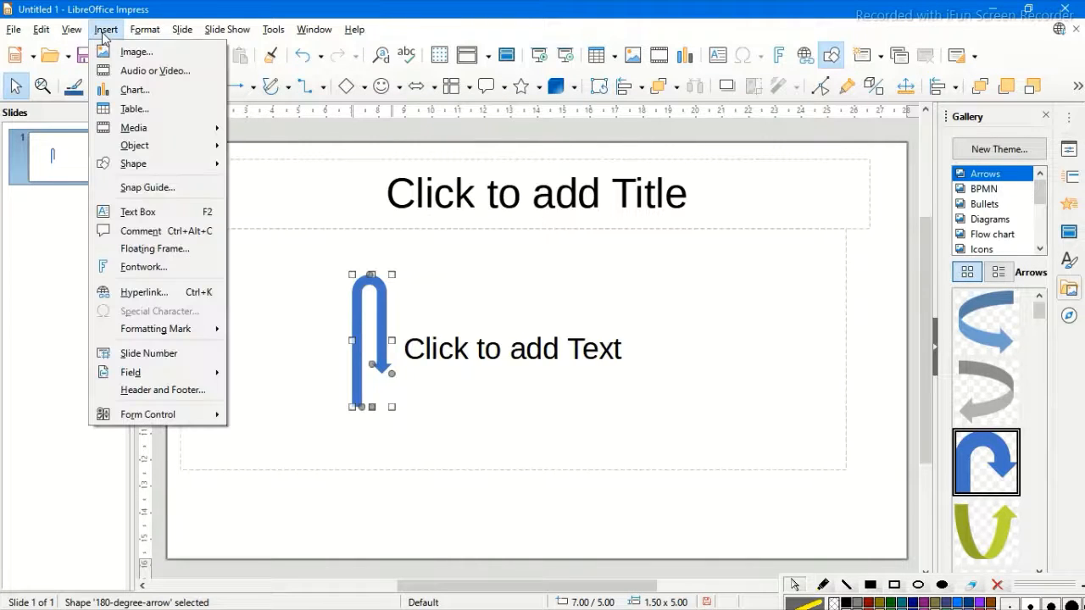
{"action": "mouse_move", "coordinate": [132, 146]}
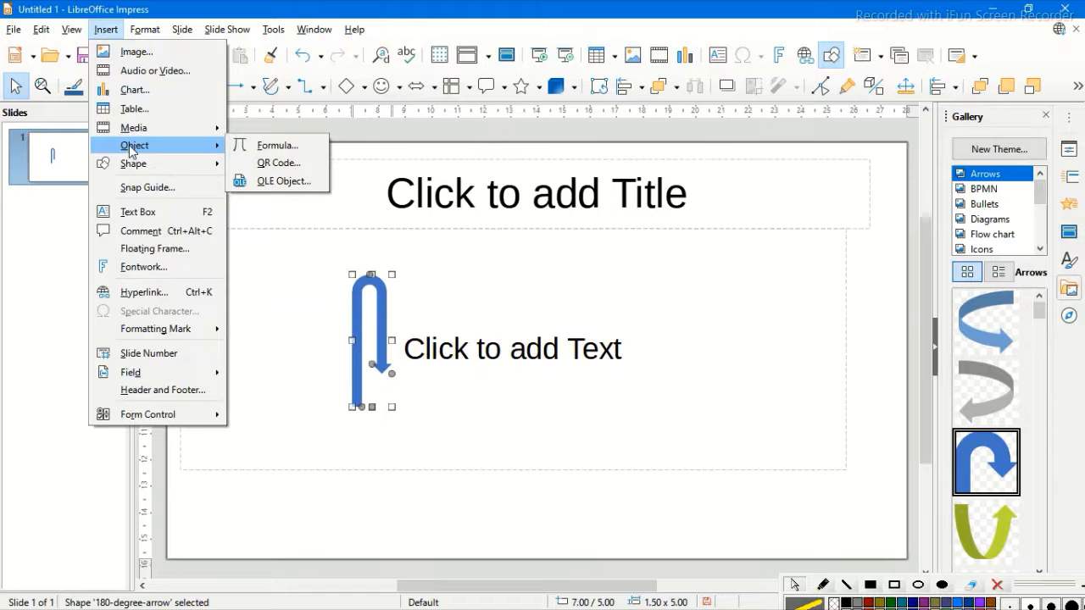
{"action": "left_click", "coordinate": [273, 149]}
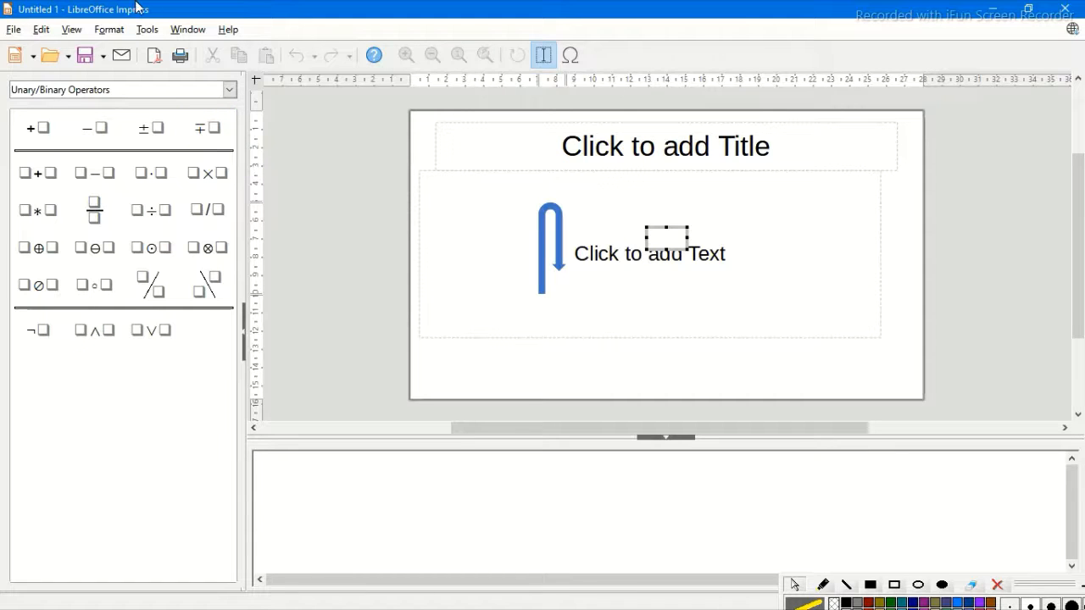
{"action": "left_click_drag", "start_coordinate": [195, 9], "coordinate": [234, 3]}
{"action": "left_click_drag", "start_coordinate": [1043, 596], "coordinate": [1034, 596]}
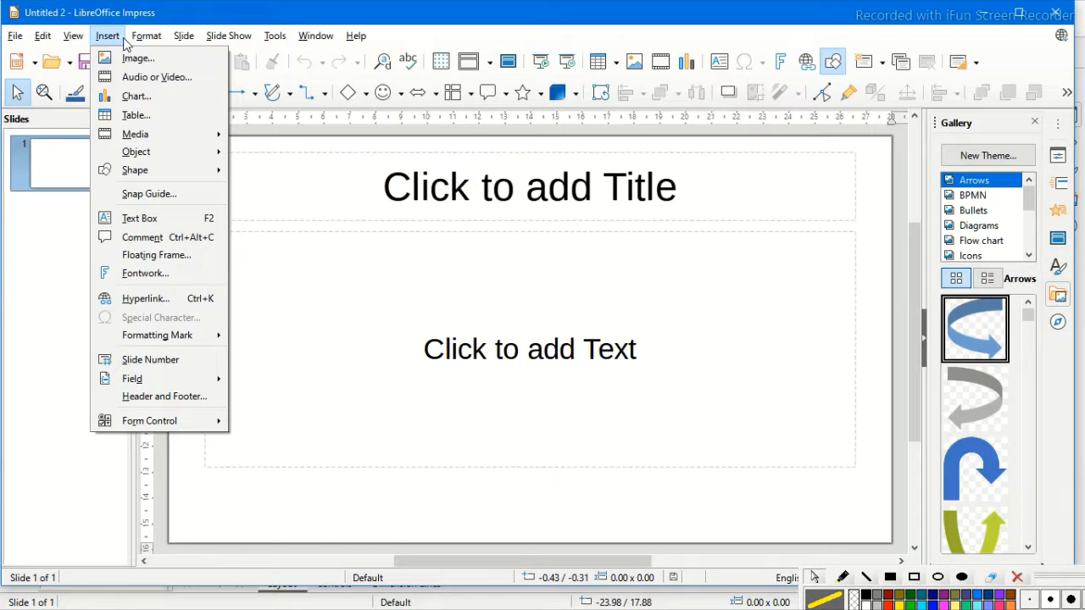
{"action": "mouse_move", "coordinate": [146, 36]}
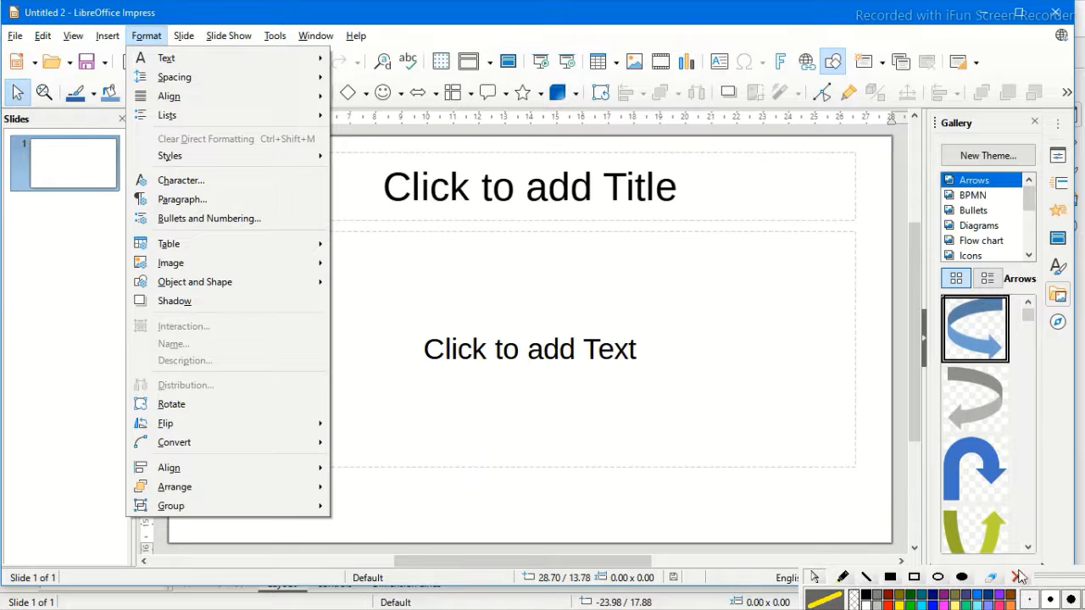
{"action": "mouse_move", "coordinate": [1050, 578]}
{"action": "left_mouse_down"}
{"action": "mouse_move", "coordinate": [829, 607]}
{"action": "mouse_move", "coordinate": [1003, 571]}
{"action": "left_mouse_up"}
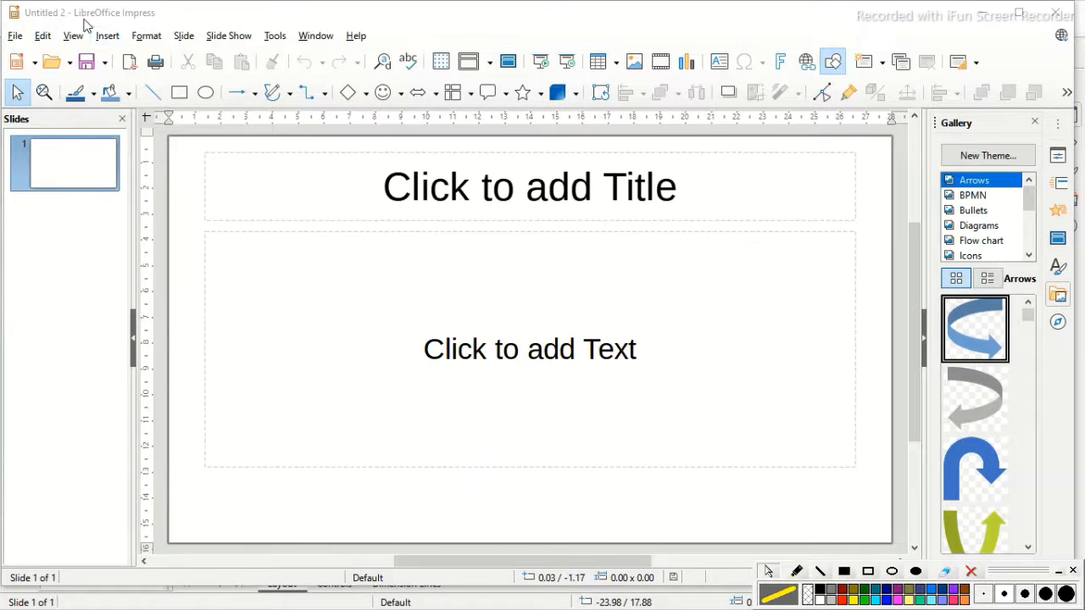
Step: Open the QR Code Generator for the blank slide of the Untitled 2 presentation
{"action": "left_click", "coordinate": [108, 37]}
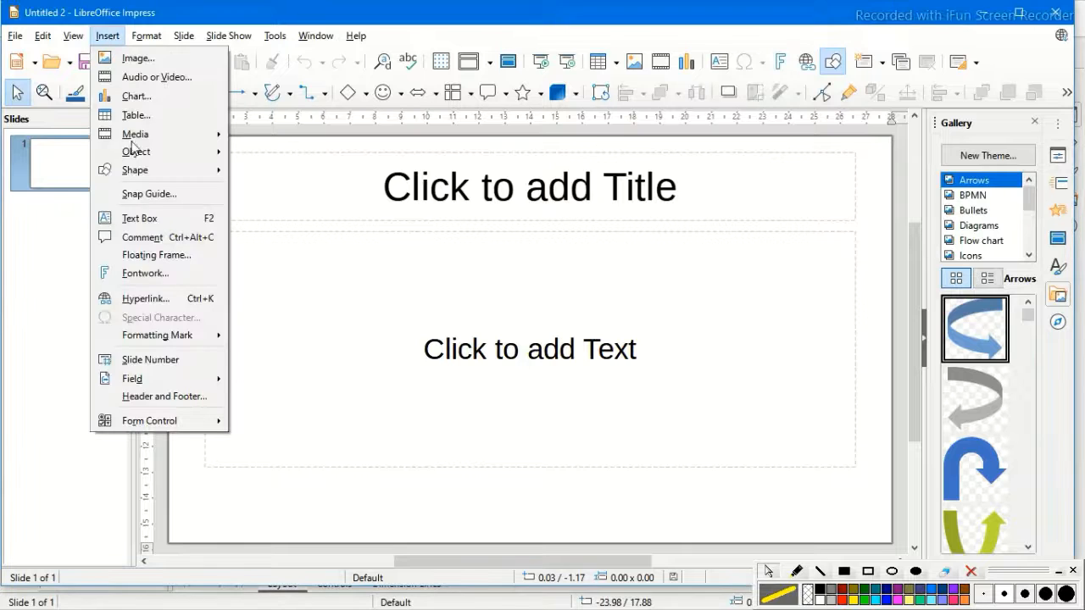
{"action": "mouse_move", "coordinate": [212, 160]}
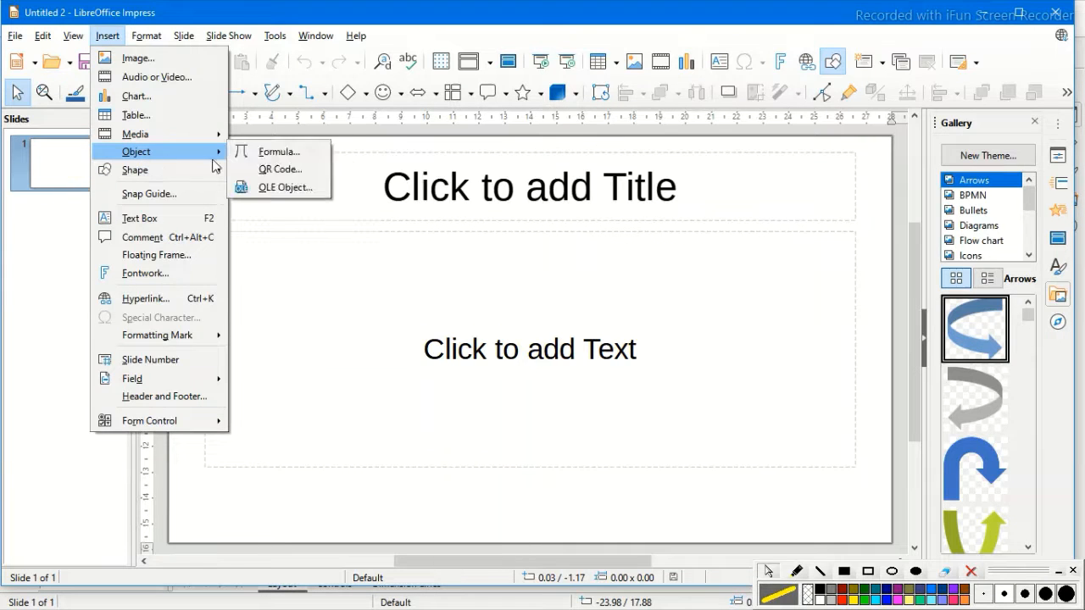
{"action": "left_click", "coordinate": [268, 170]}
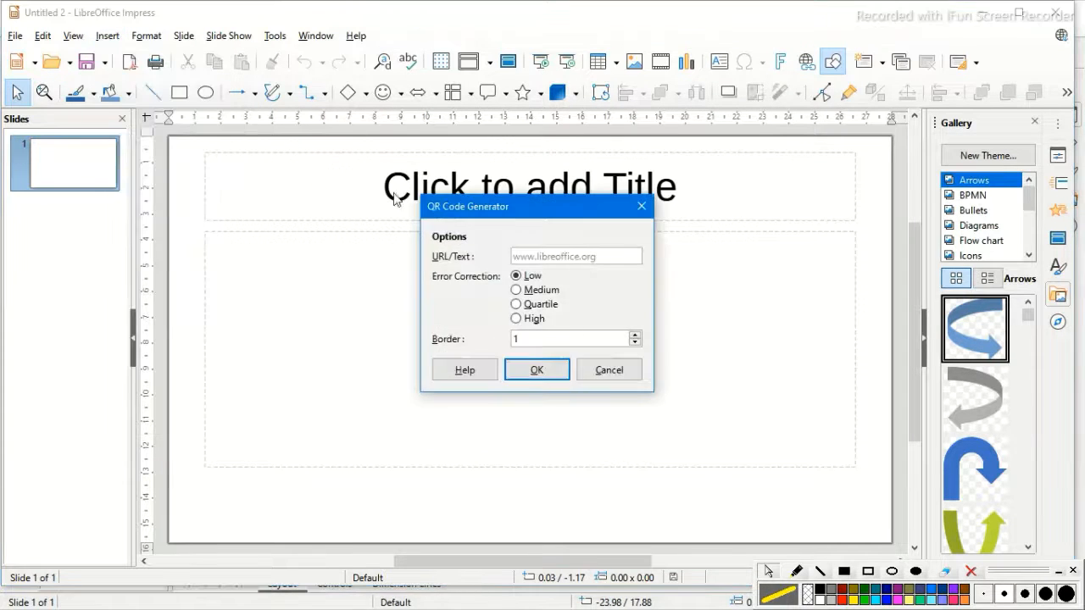
{"action": "left_click", "coordinate": [867, 572]}
{"action": "left_click_drag", "start_coordinate": [423, 229], "coordinate": [655, 269]}
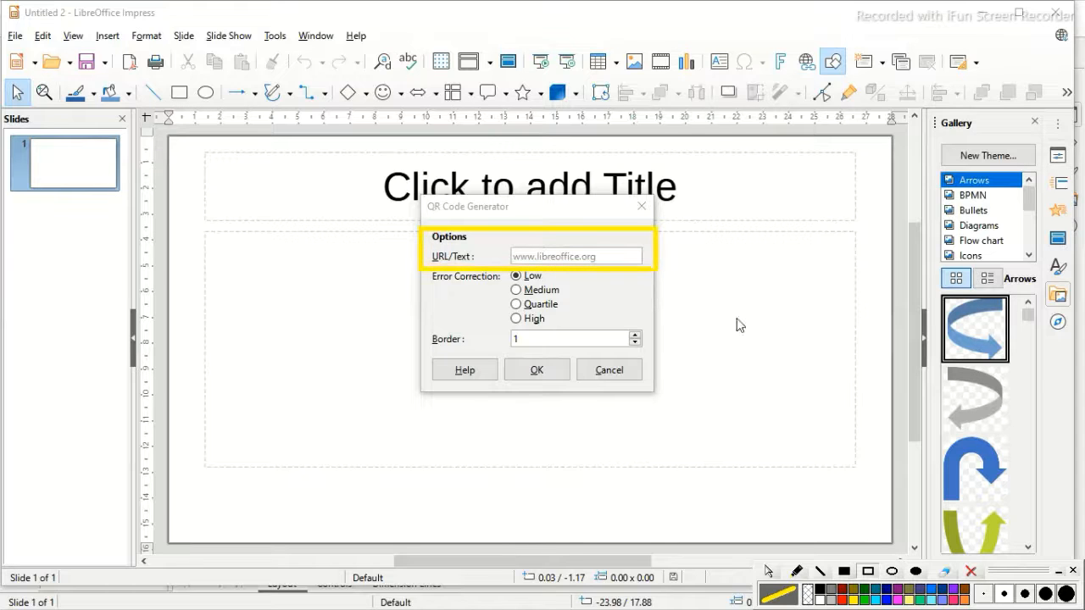
{"action": "left_click", "coordinate": [843, 598]}
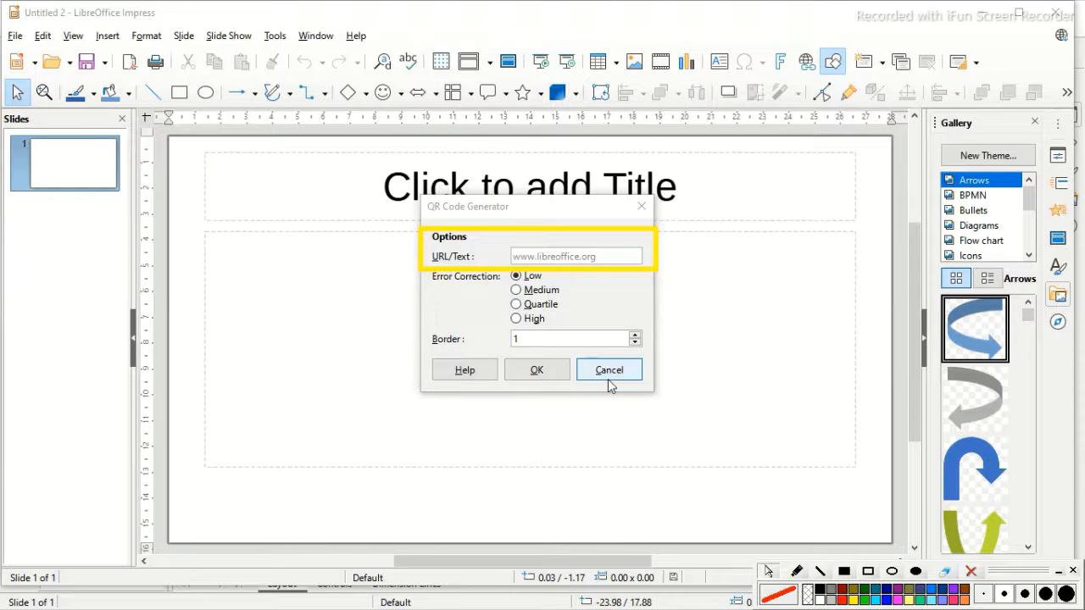
{"action": "left_click", "coordinate": [977, 576]}
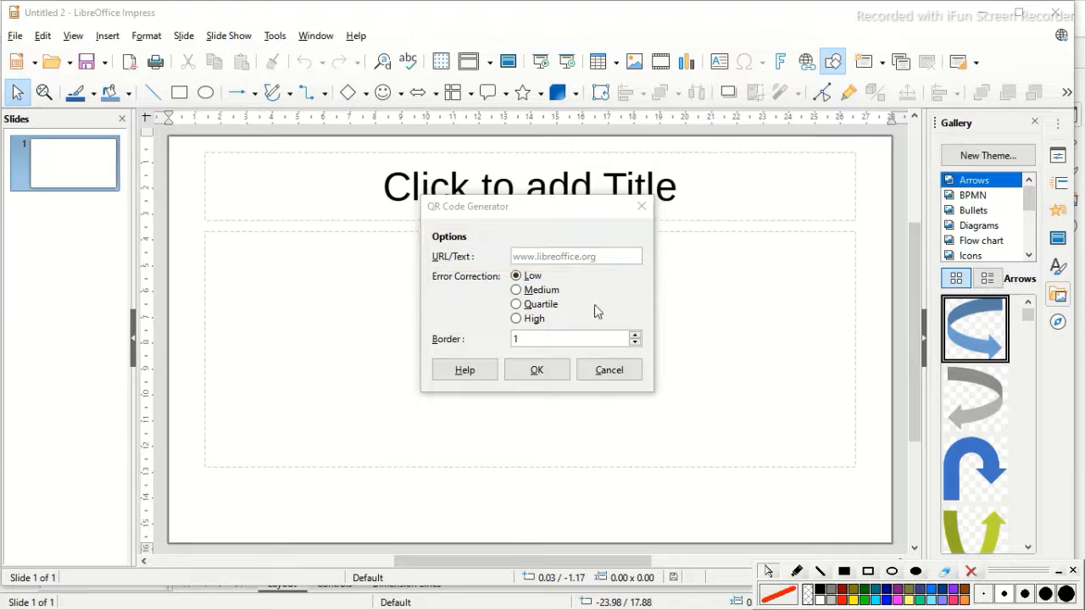
Step: Enter CSIT.COM as the QR code's text and insert the code on the slide
{"action": "left_click", "coordinate": [560, 258]}
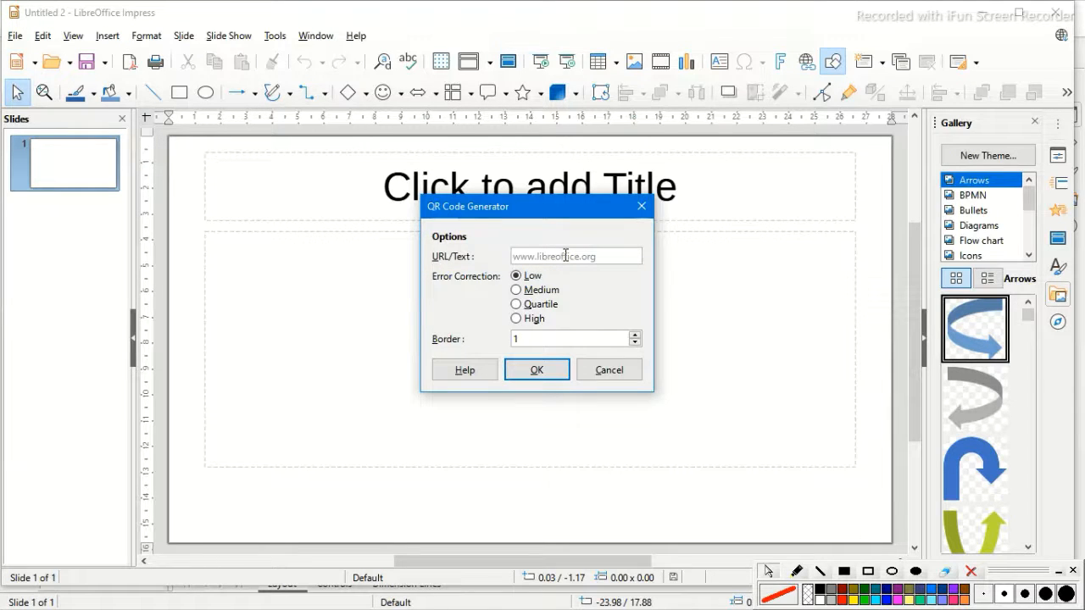
{"action": "type", "text": "GONDA"}
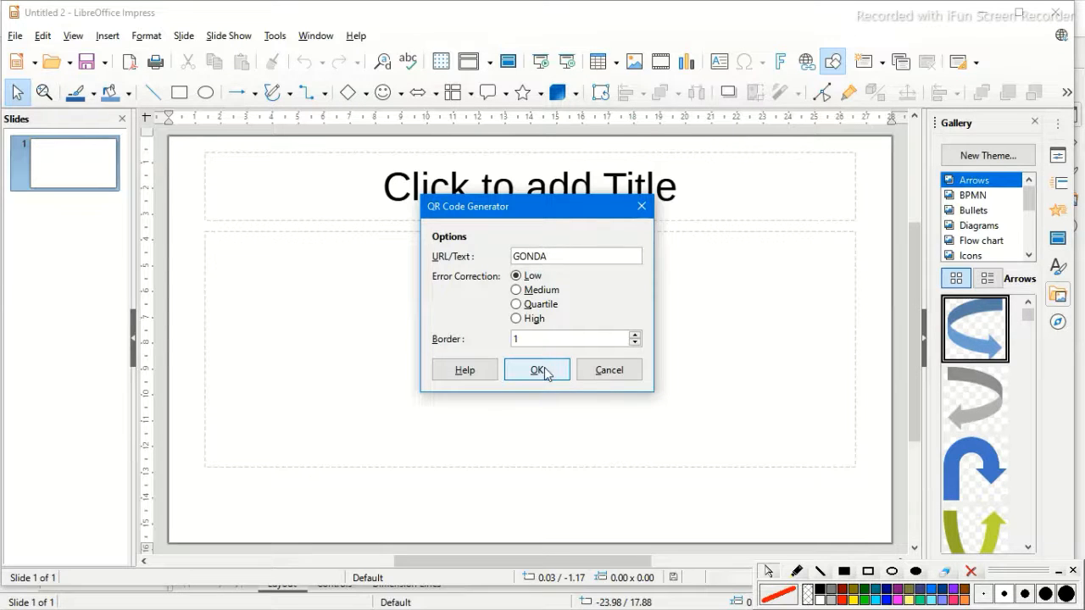
{"action": "key", "text": "BackSpace"}
{"action": "key", "text": "BackSpace"}
{"action": "key", "text": "BackSpace"}
{"action": "key", "text": "BackSpace"}
{"action": "key", "text": "BackSpace"}
{"action": "key", "text": "BackSpace"}
{"action": "key", "text": "BackSpace"}
{"action": "key", "text": "BackSpace"}
{"action": "type", "text": "CSIT.COM"}
{"action": "left_click", "coordinate": [545, 374]}
Step: Move the QR code into the upper-left corner of the slide's text placeholder and clear the selection
{"action": "left_click", "coordinate": [206, 163]}
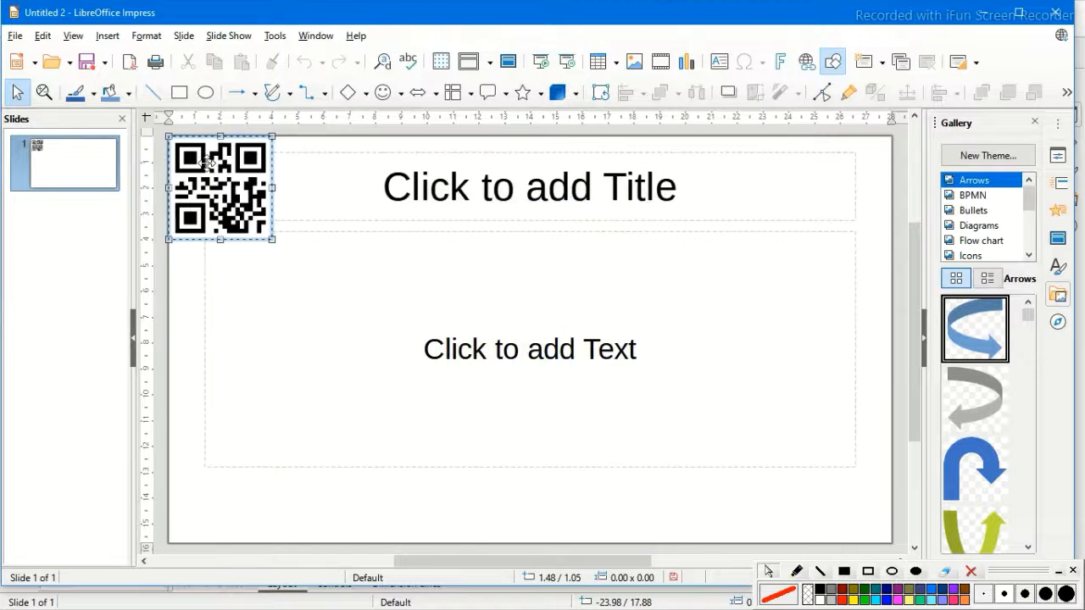
{"action": "left_click_drag", "start_coordinate": [206, 164], "coordinate": [255, 258]}
{"action": "left_click", "coordinate": [385, 294]}
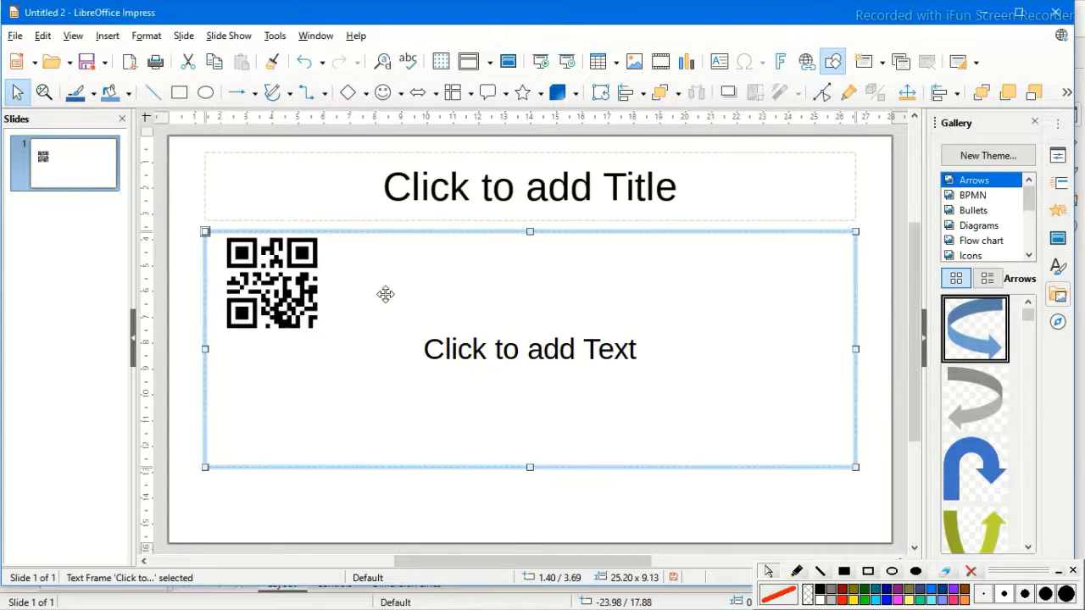
{"action": "left_click", "coordinate": [412, 516]}
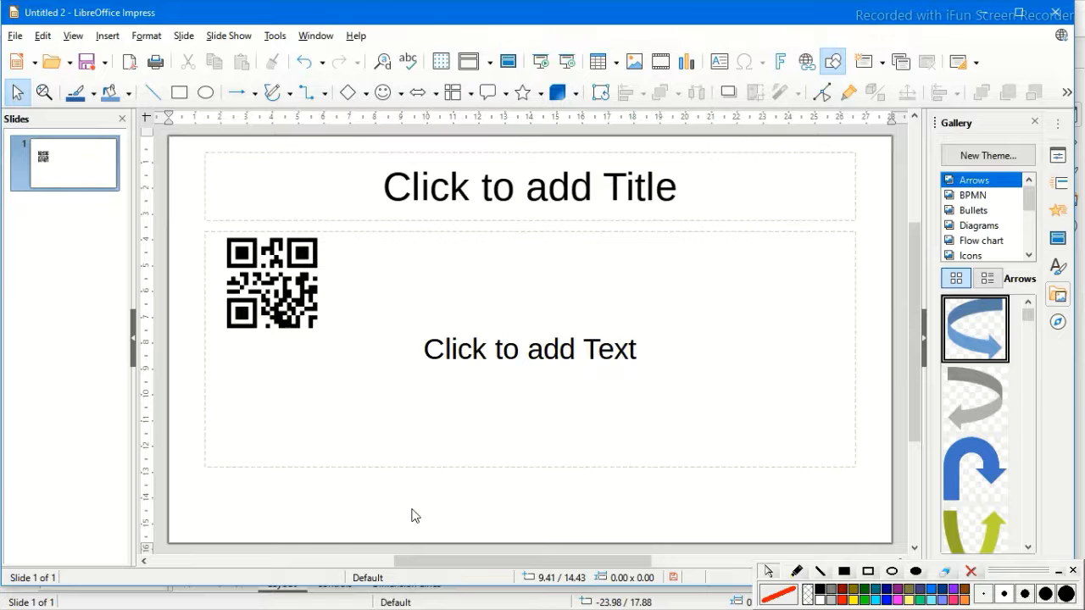
Step: Maximize the presentation window and review the object types offered for a new OLE object, including LibreOffice 7.0 Formula, without inserting one
{"action": "left_click", "coordinate": [1014, 14]}
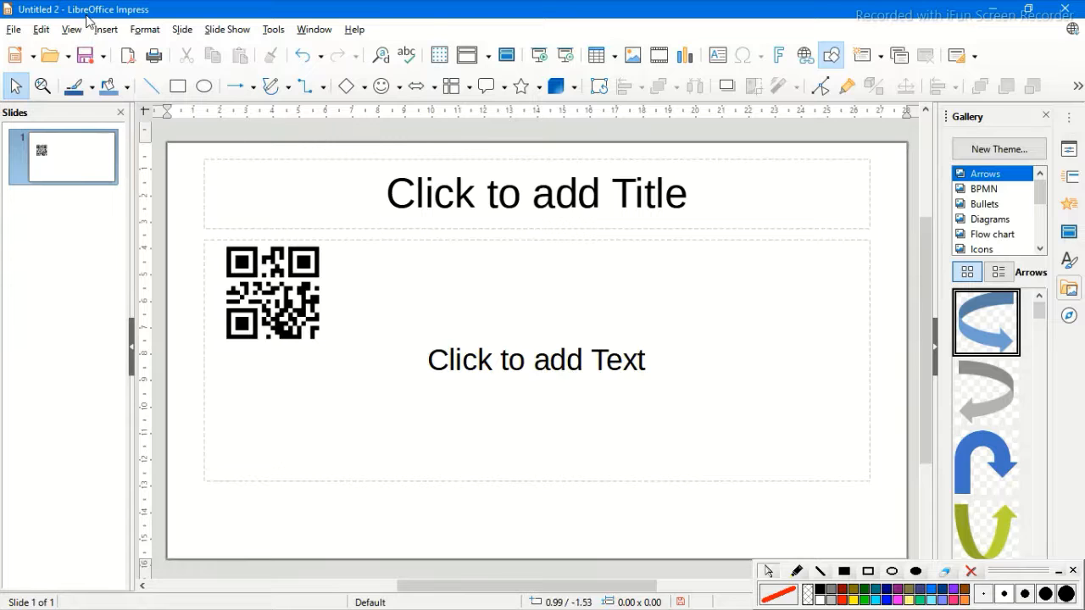
{"action": "left_click", "coordinate": [131, 29]}
{"action": "mouse_move", "coordinate": [106, 30]}
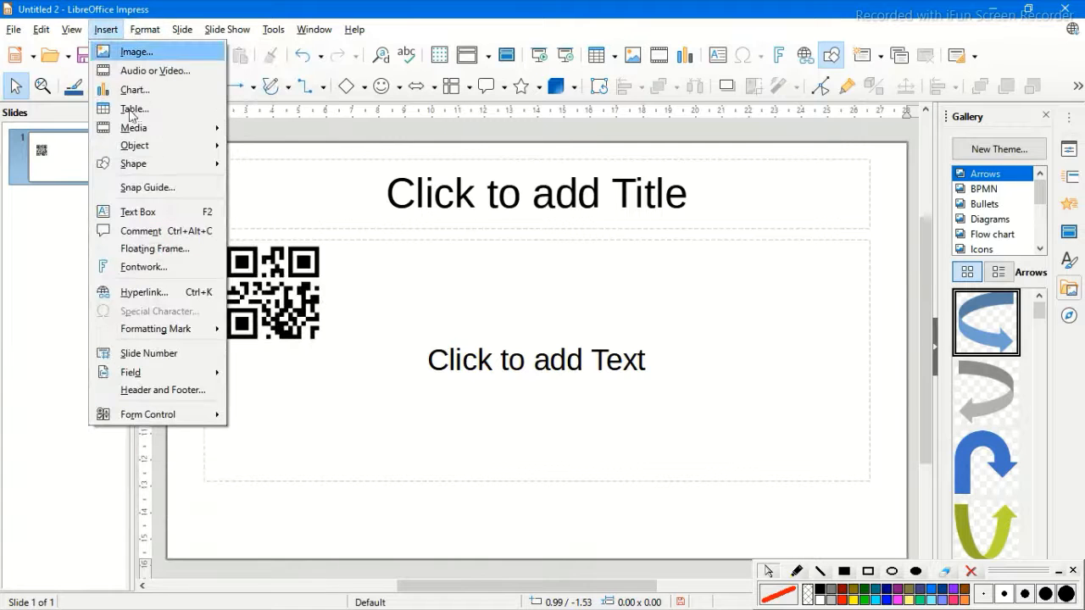
{"action": "mouse_move", "coordinate": [144, 148]}
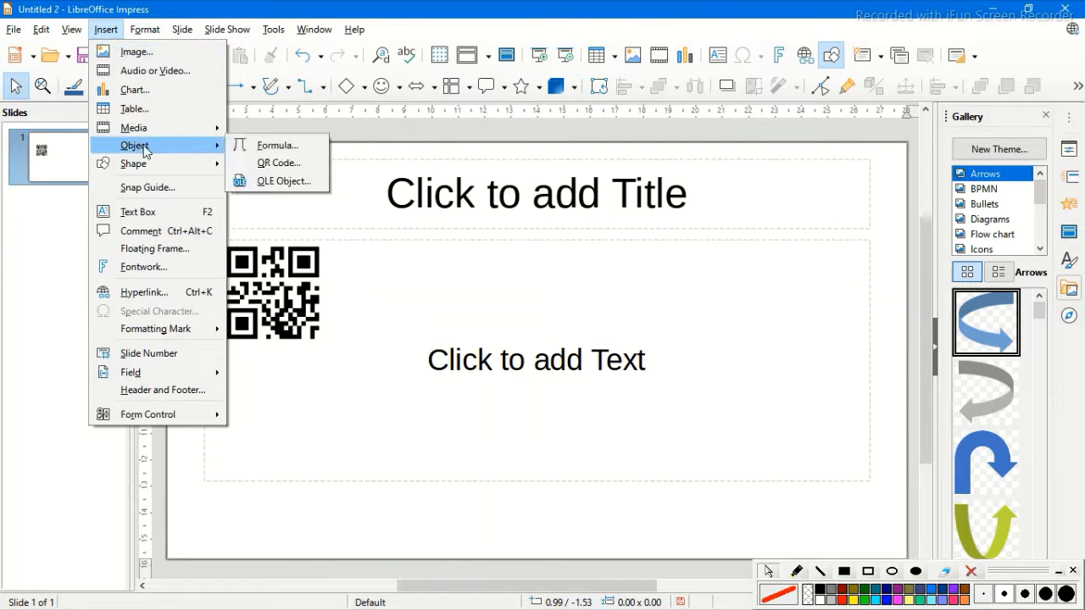
{"action": "left_click", "coordinate": [275, 180]}
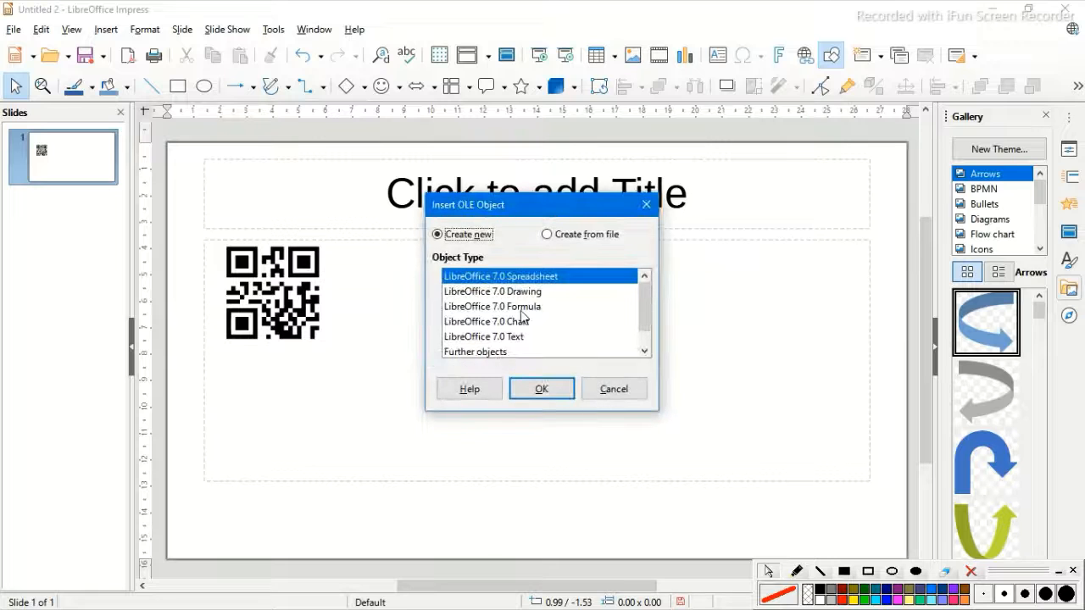
{"action": "left_click", "coordinate": [520, 306]}
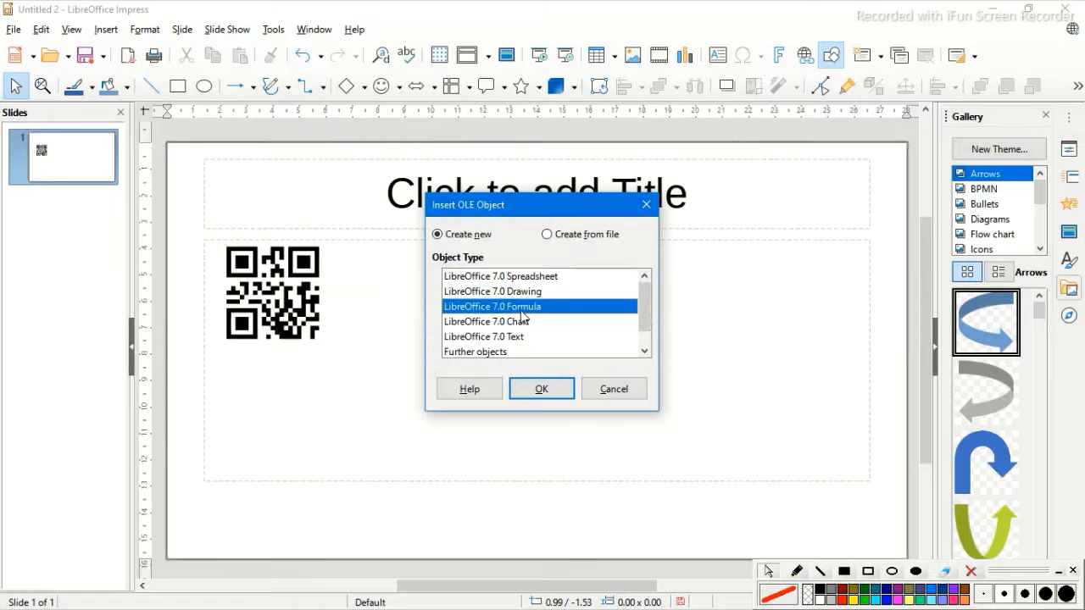
{"action": "left_click", "coordinate": [645, 208]}
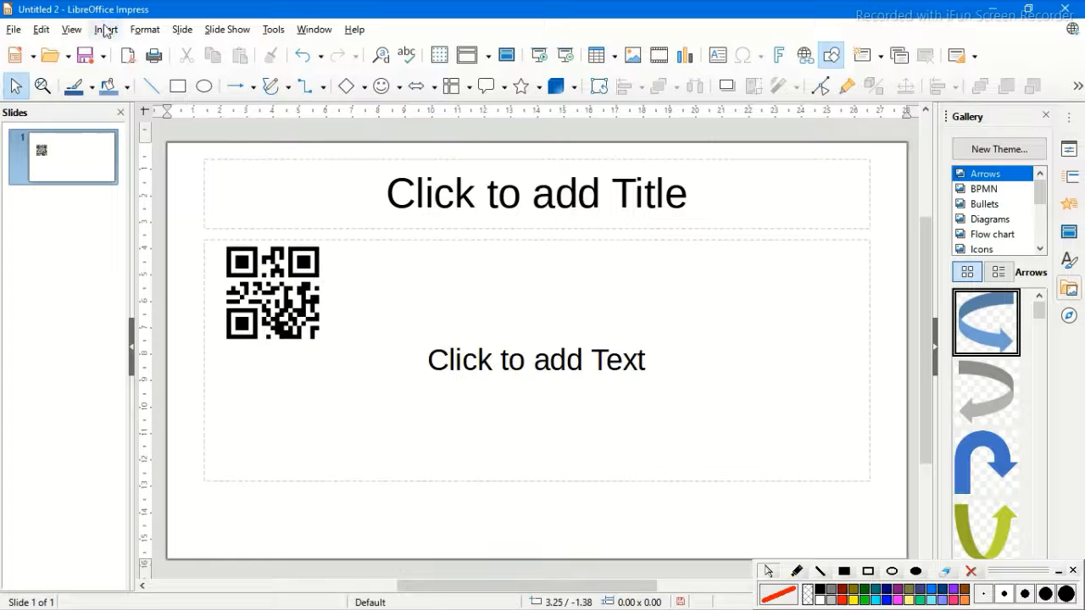
{"action": "left_click", "coordinate": [105, 29]}
{"action": "mouse_move", "coordinate": [164, 170]}
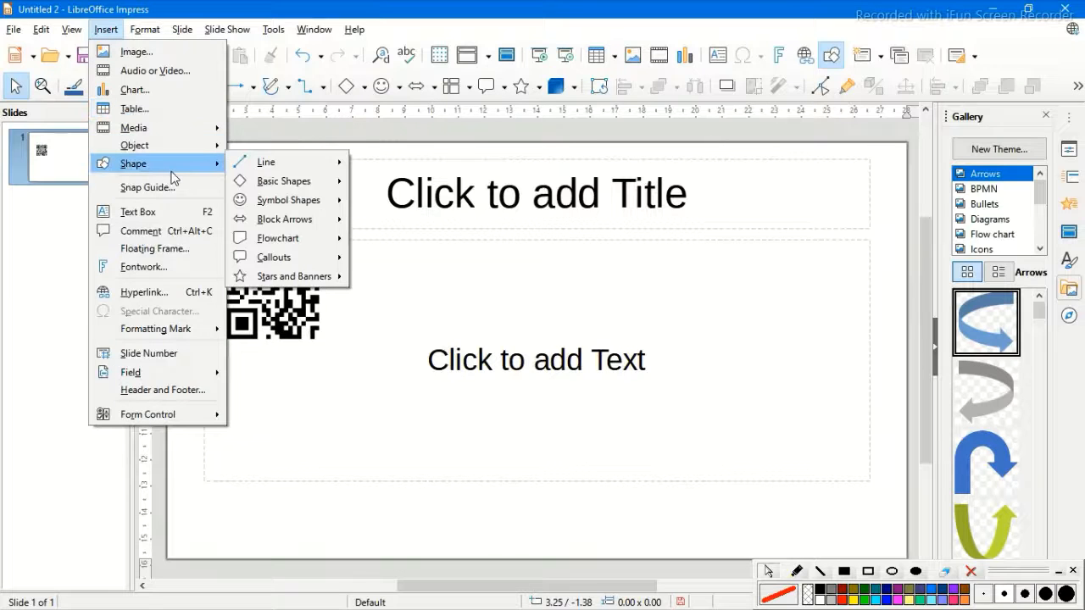
{"action": "mouse_move", "coordinate": [303, 168]}
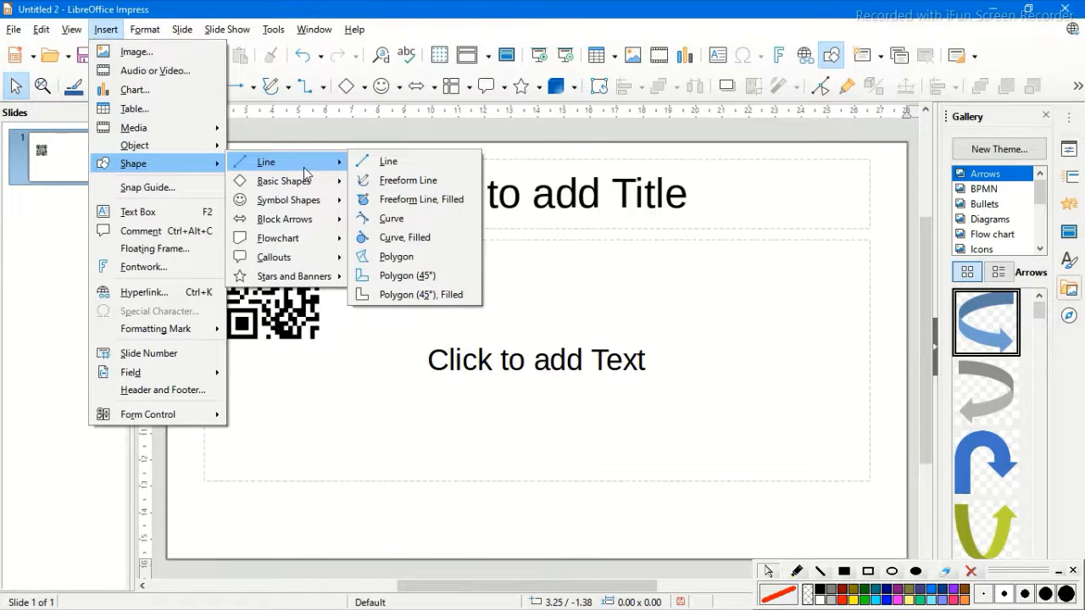
{"action": "left_click", "coordinate": [653, 261]}
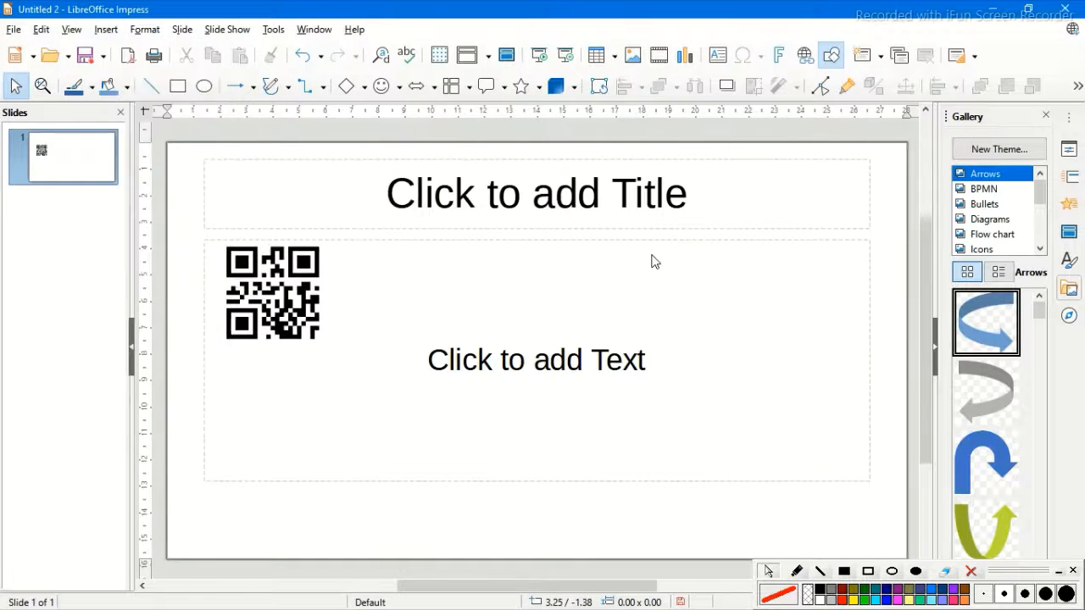